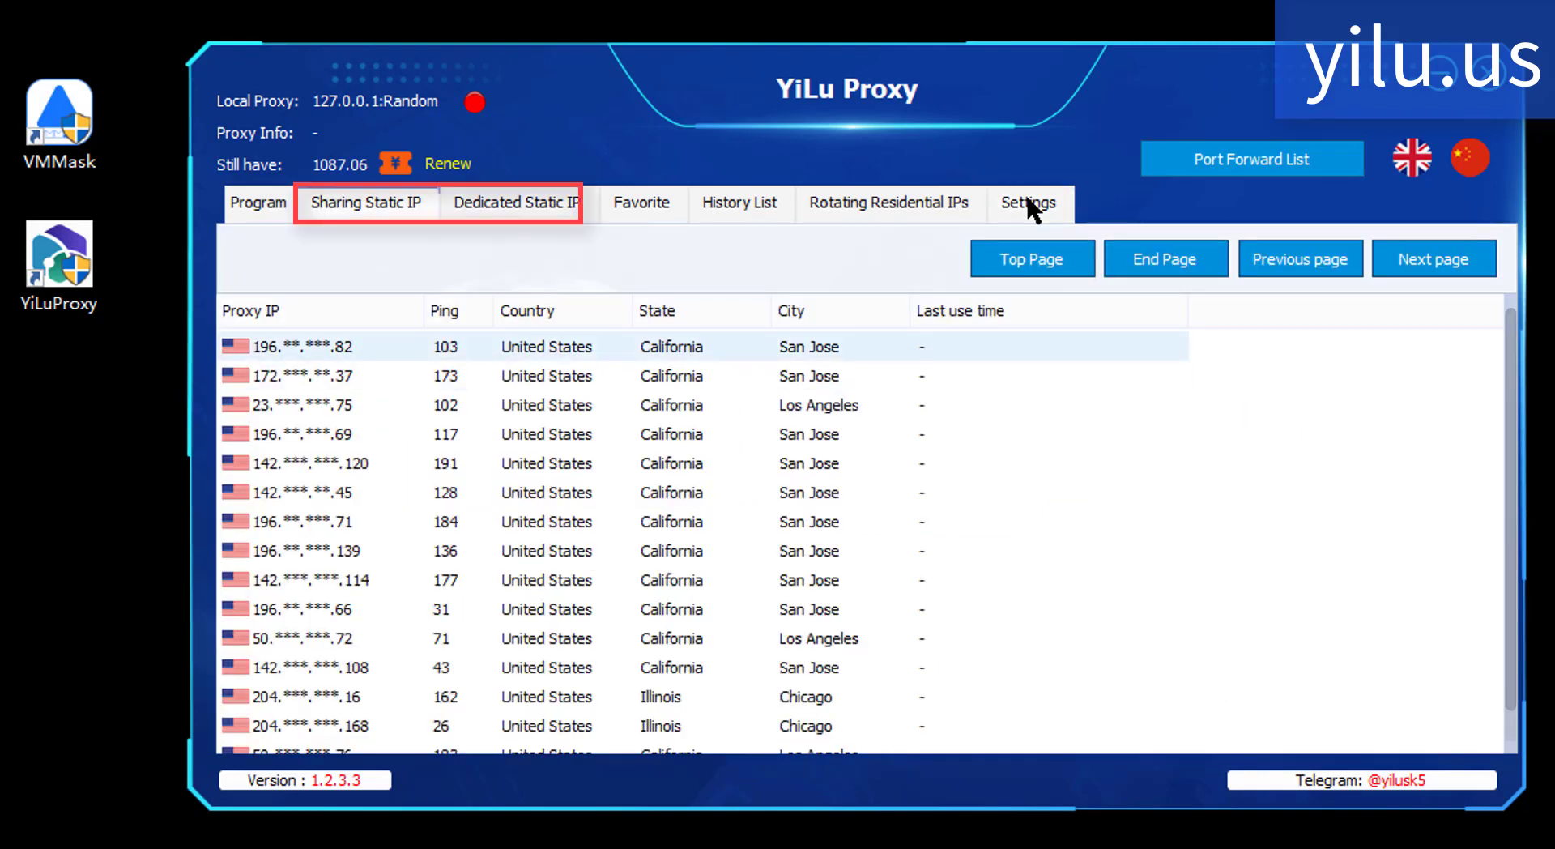
Connect to the dedicated static IP 196.63.183.132 and forward 204.188.193.253 to local port 5500.
{"action": "key", "text": "ctrl+Tab"}
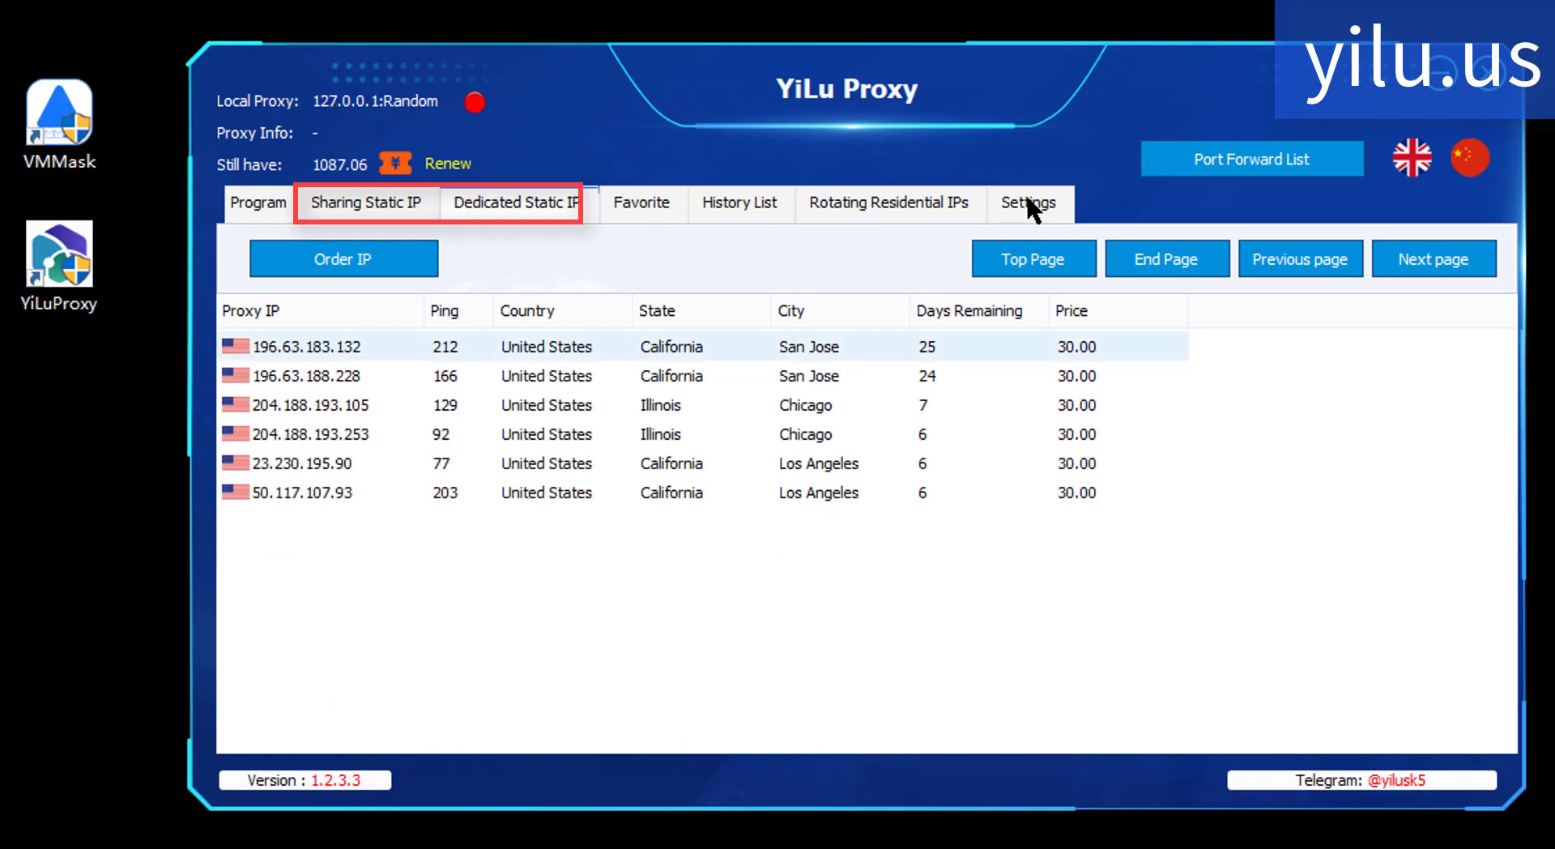
{"action": "left_click", "coordinate": [308, 346]}
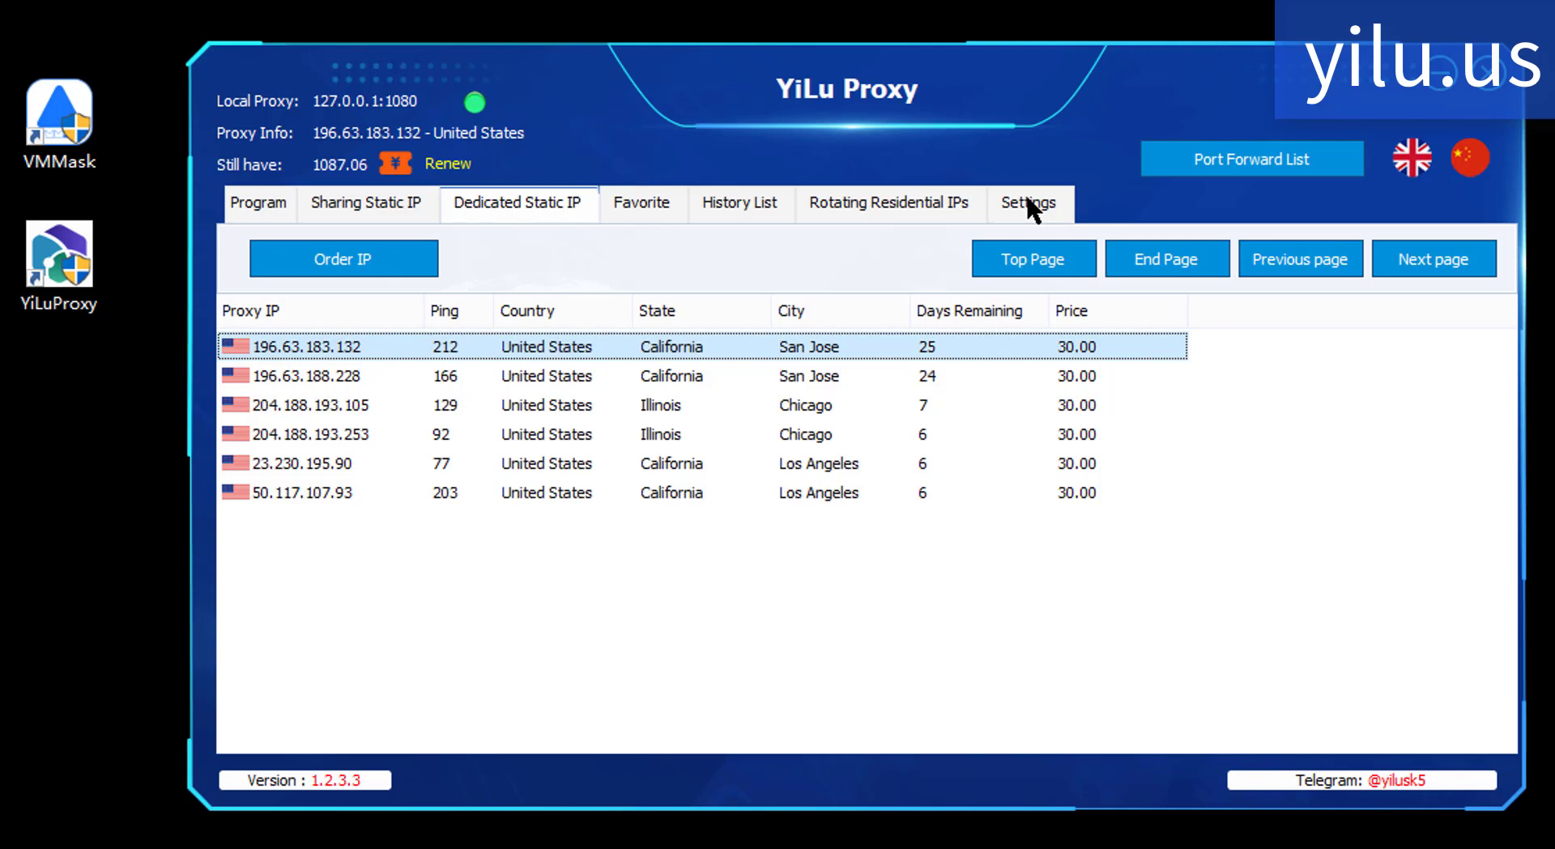
{"action": "right_click", "coordinate": [370, 430]}
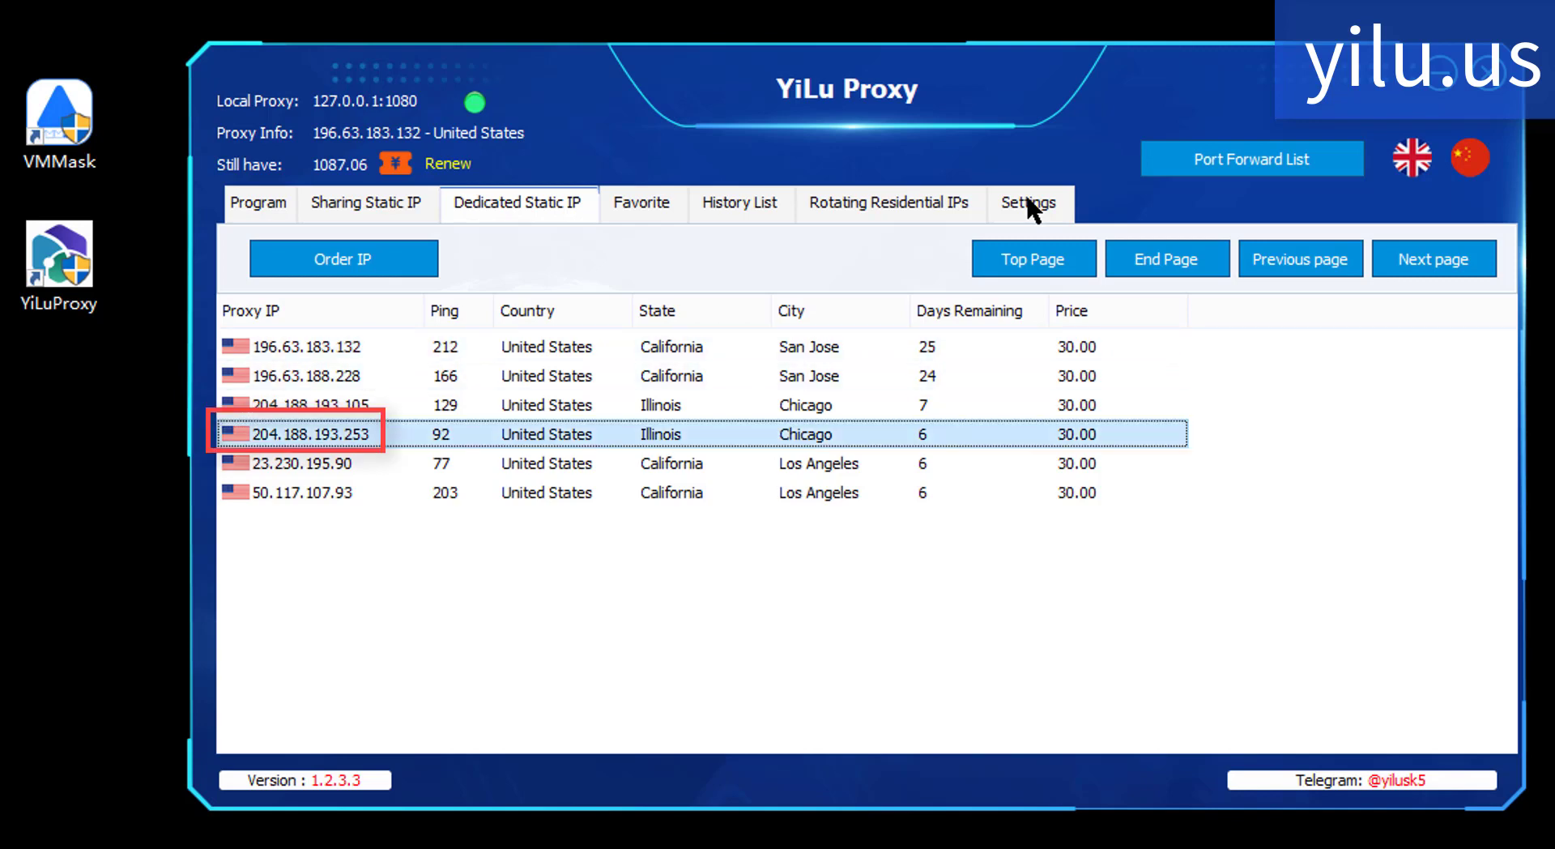
{"action": "mouse_move", "coordinate": [484, 528]}
{"action": "left_click", "coordinate": [680, 529]}
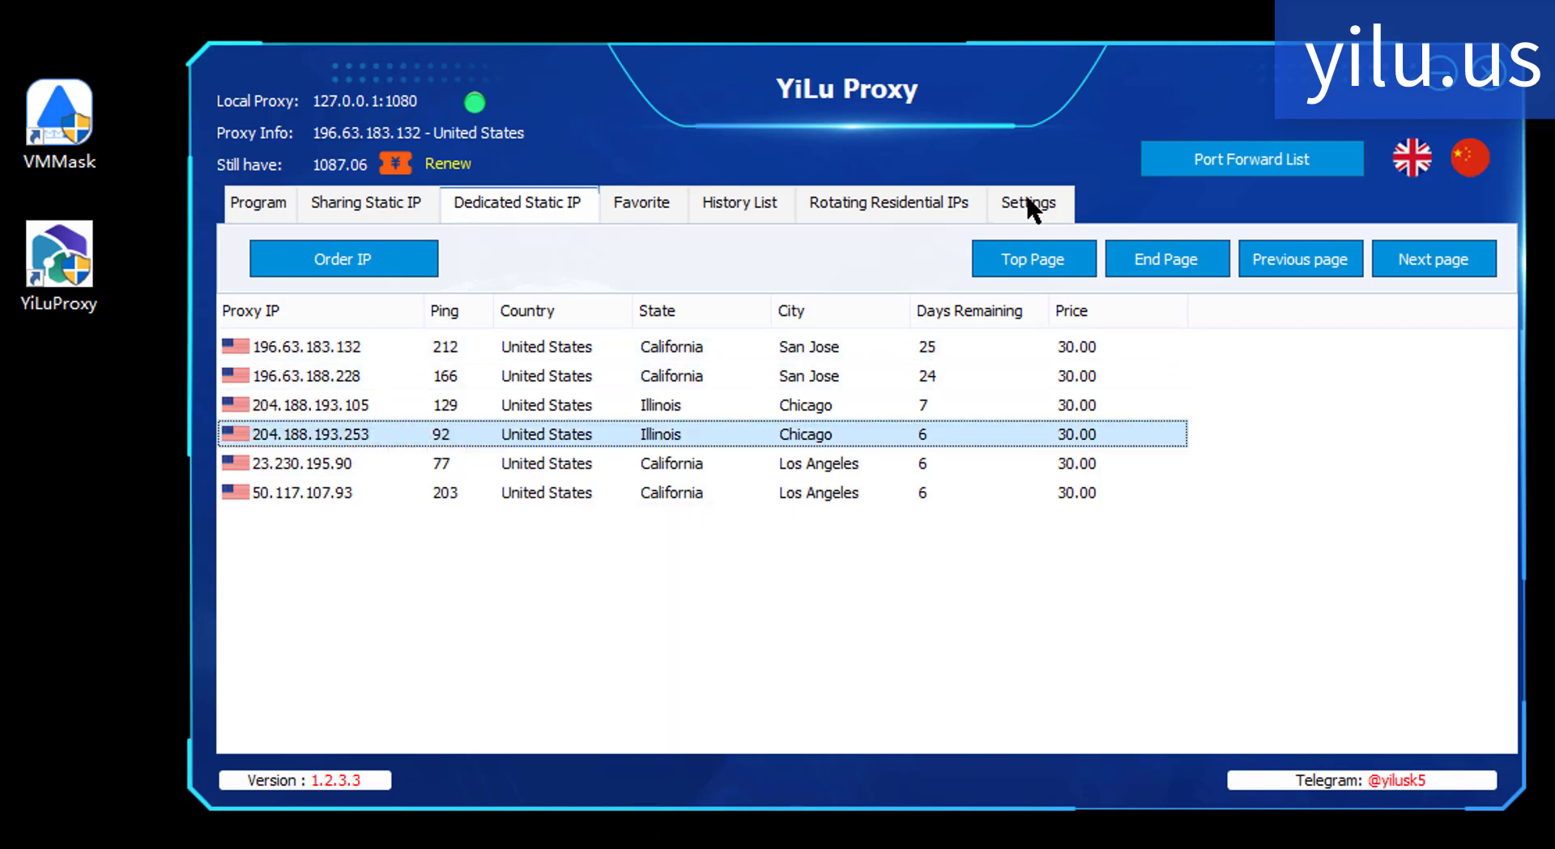
Forward the dedicated static IP 23.230.195.90 to local port 5501 and check the port forward list.
{"action": "left_click", "coordinate": [324, 464]}
{"action": "right_click", "coordinate": [331, 469]}
{"action": "mouse_move", "coordinate": [437, 570]}
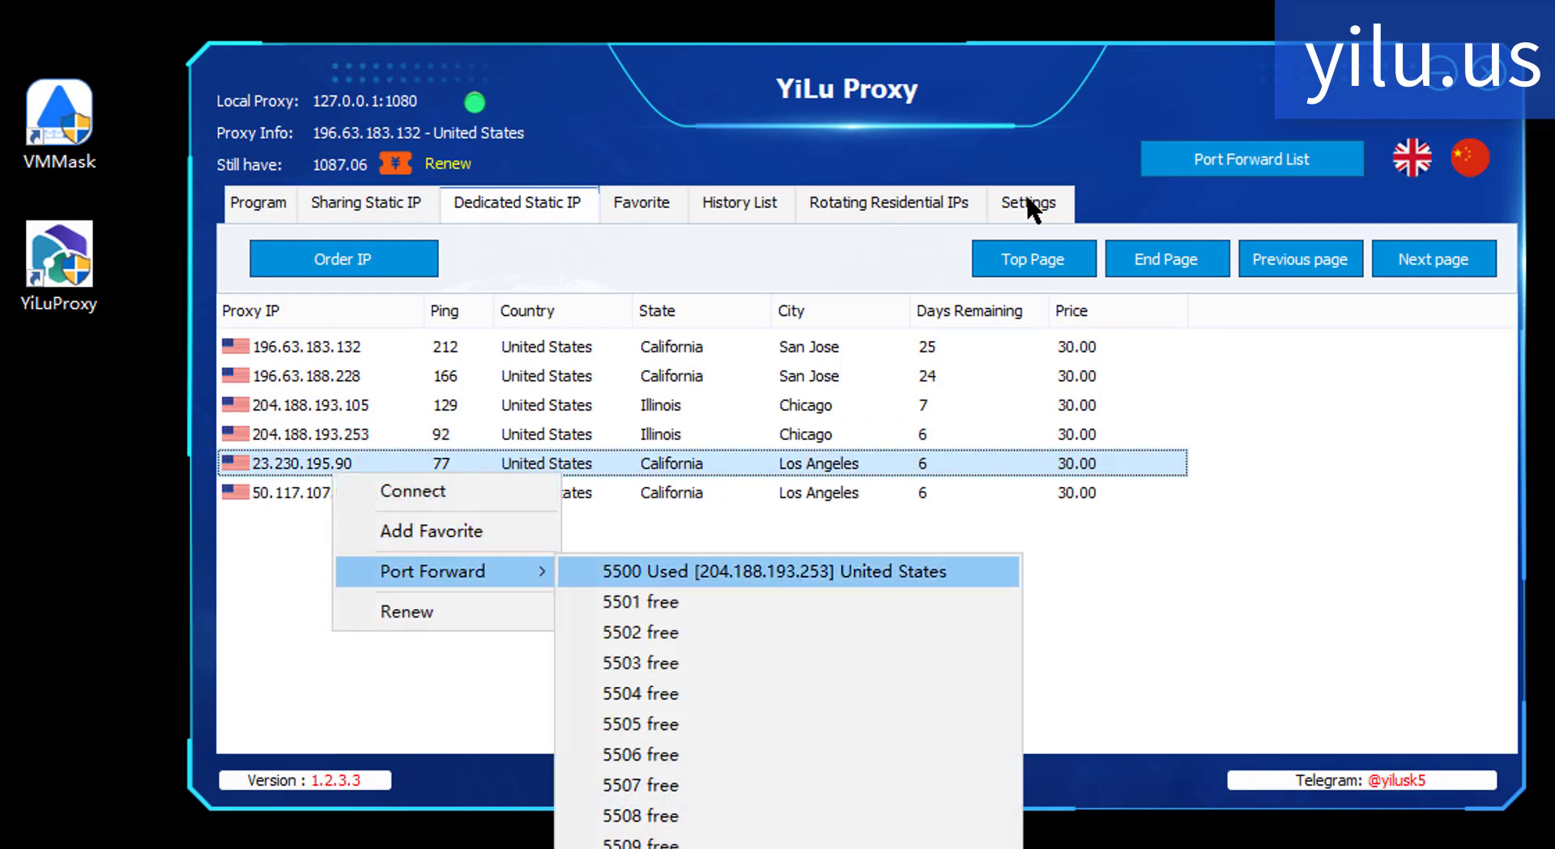
{"action": "left_click", "coordinate": [648, 603]}
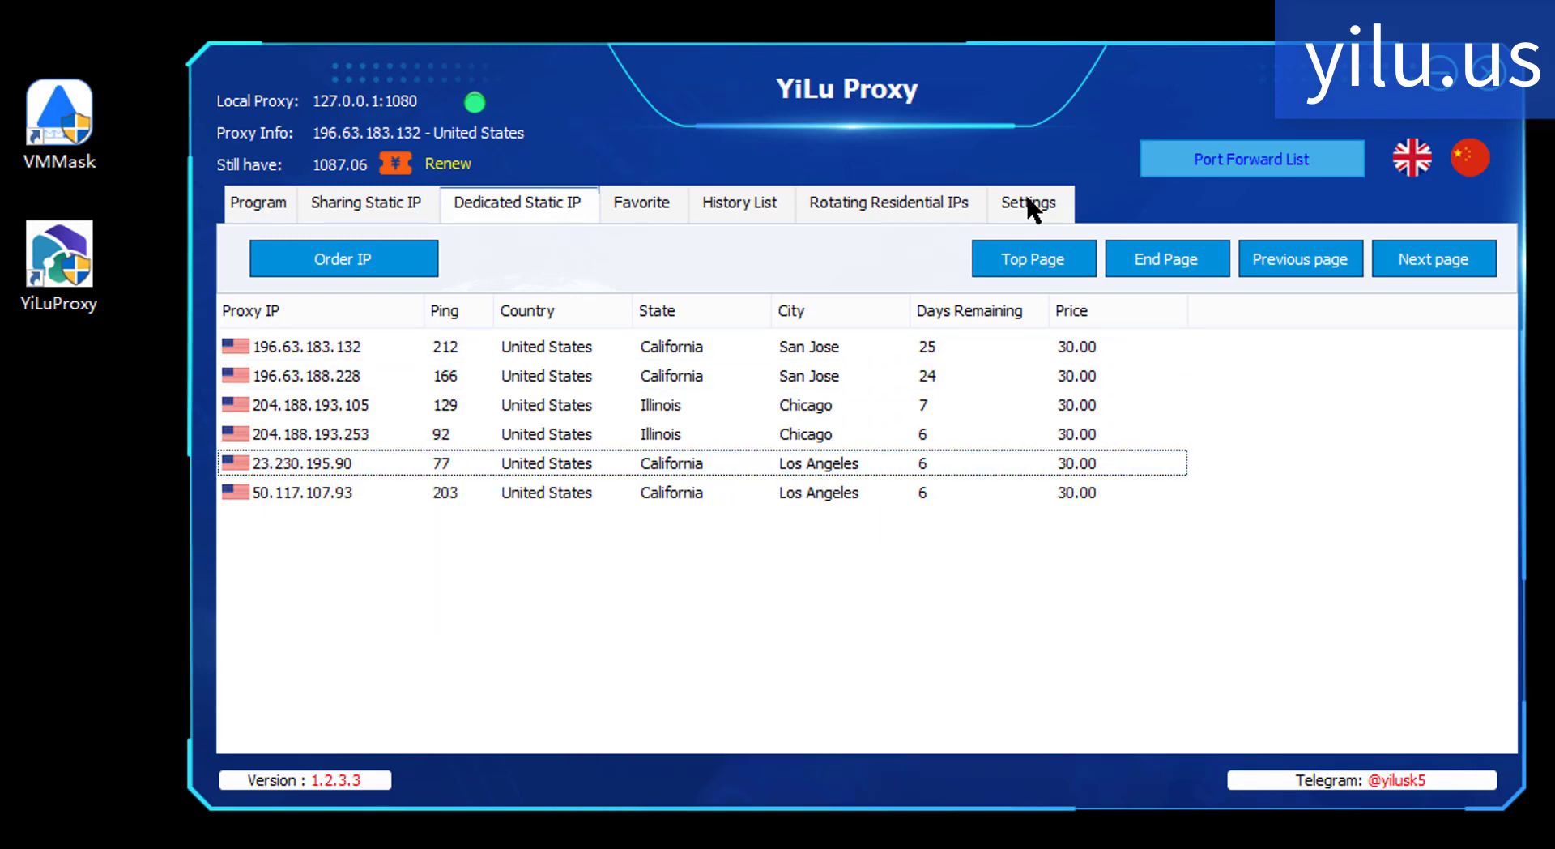
{"action": "left_click", "coordinate": [1251, 159]}
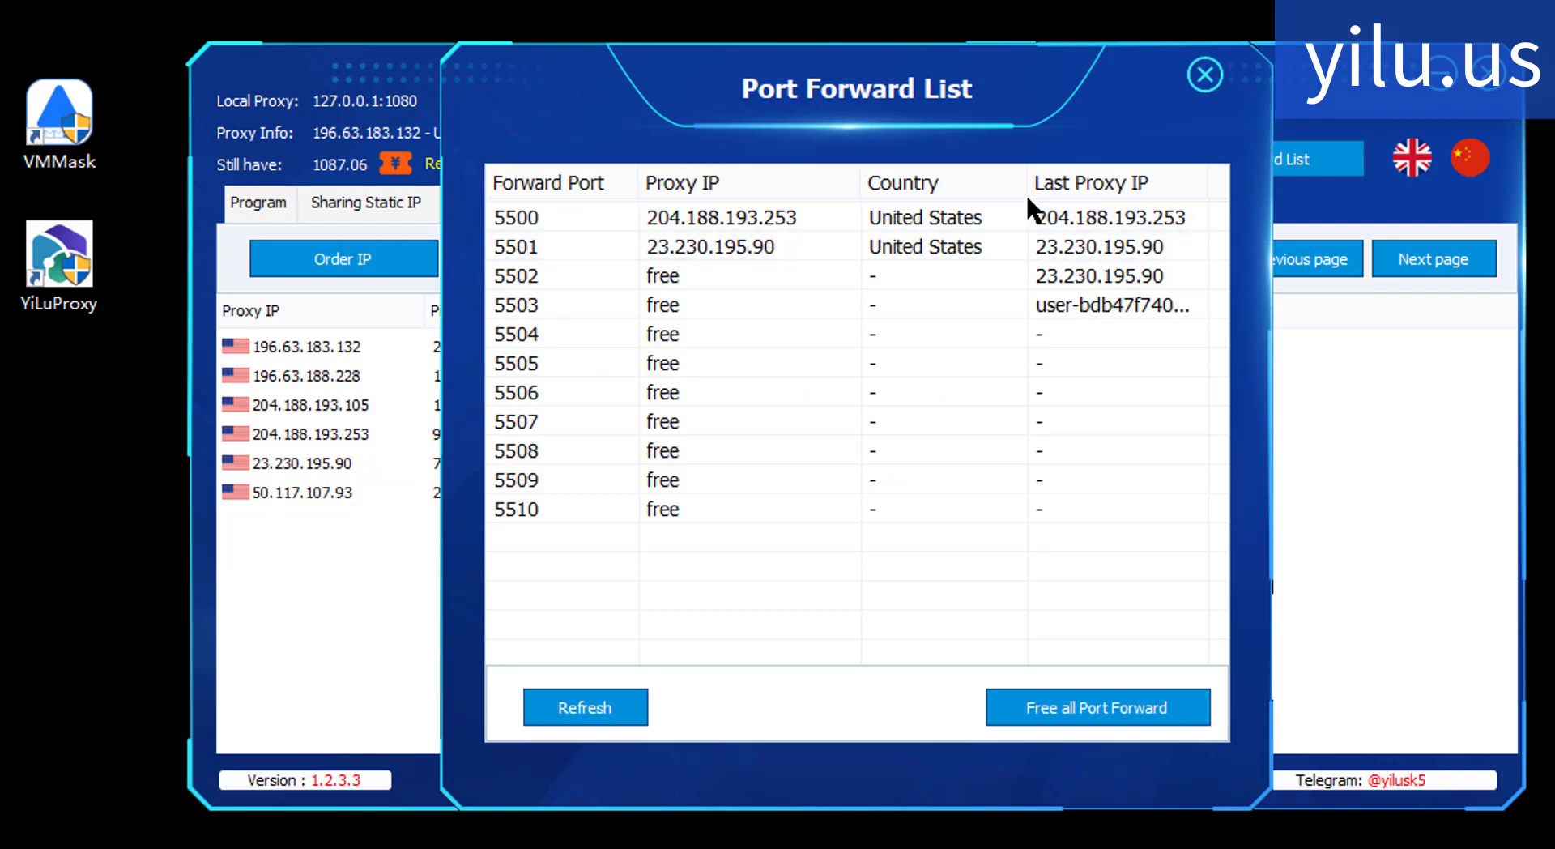
{"action": "left_click", "coordinate": [1205, 75]}
Switch to VMMask and start a new Windows browser configuration named yiluproxy-port1080 with number 1.
{"action": "double_click", "coordinate": [47, 96]}
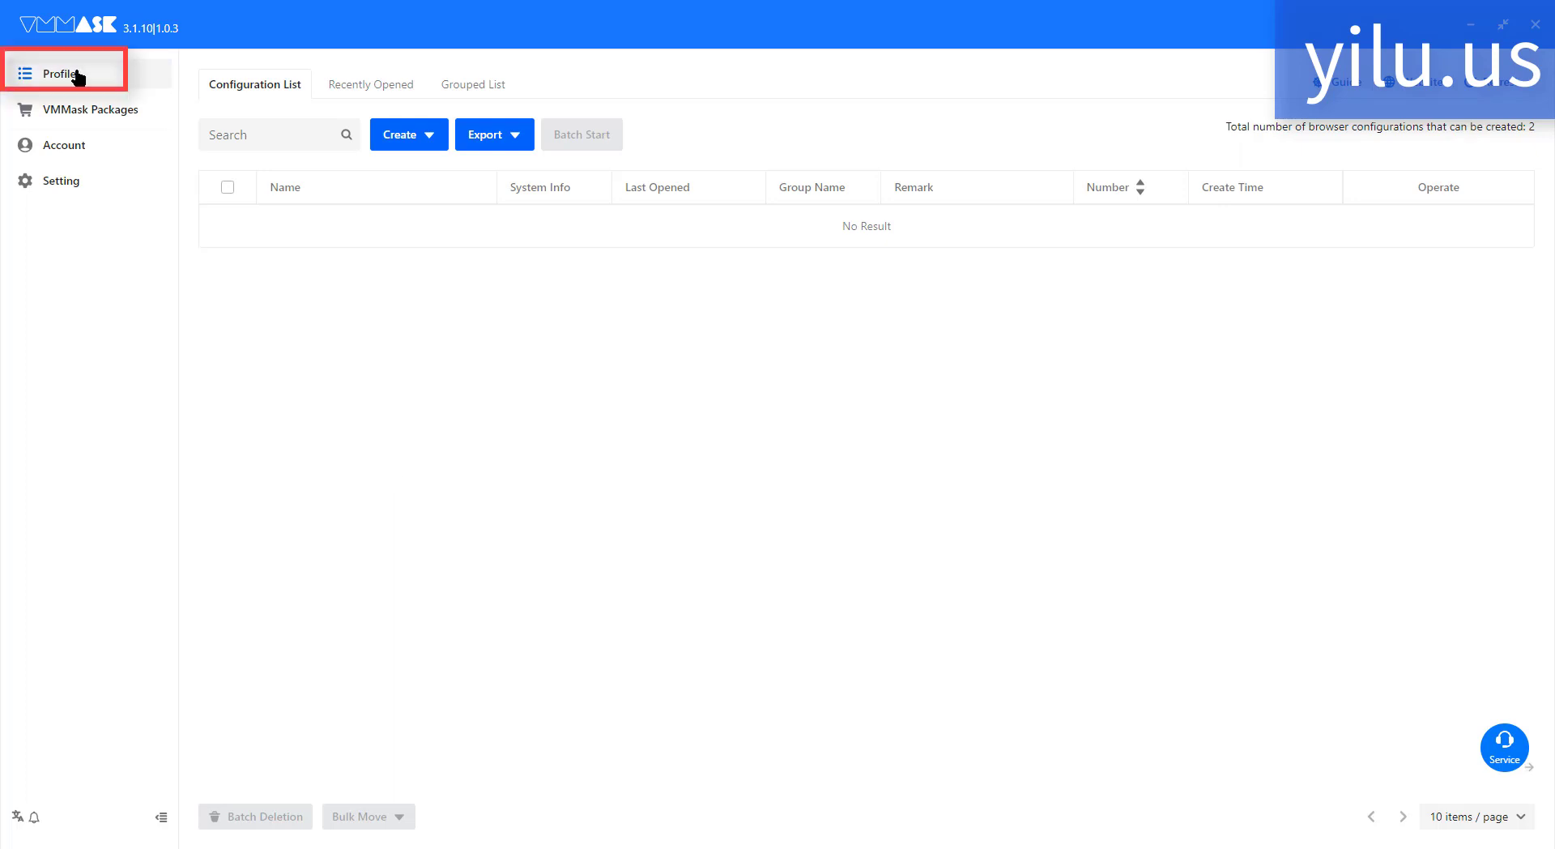
{"action": "left_click", "coordinate": [398, 136]}
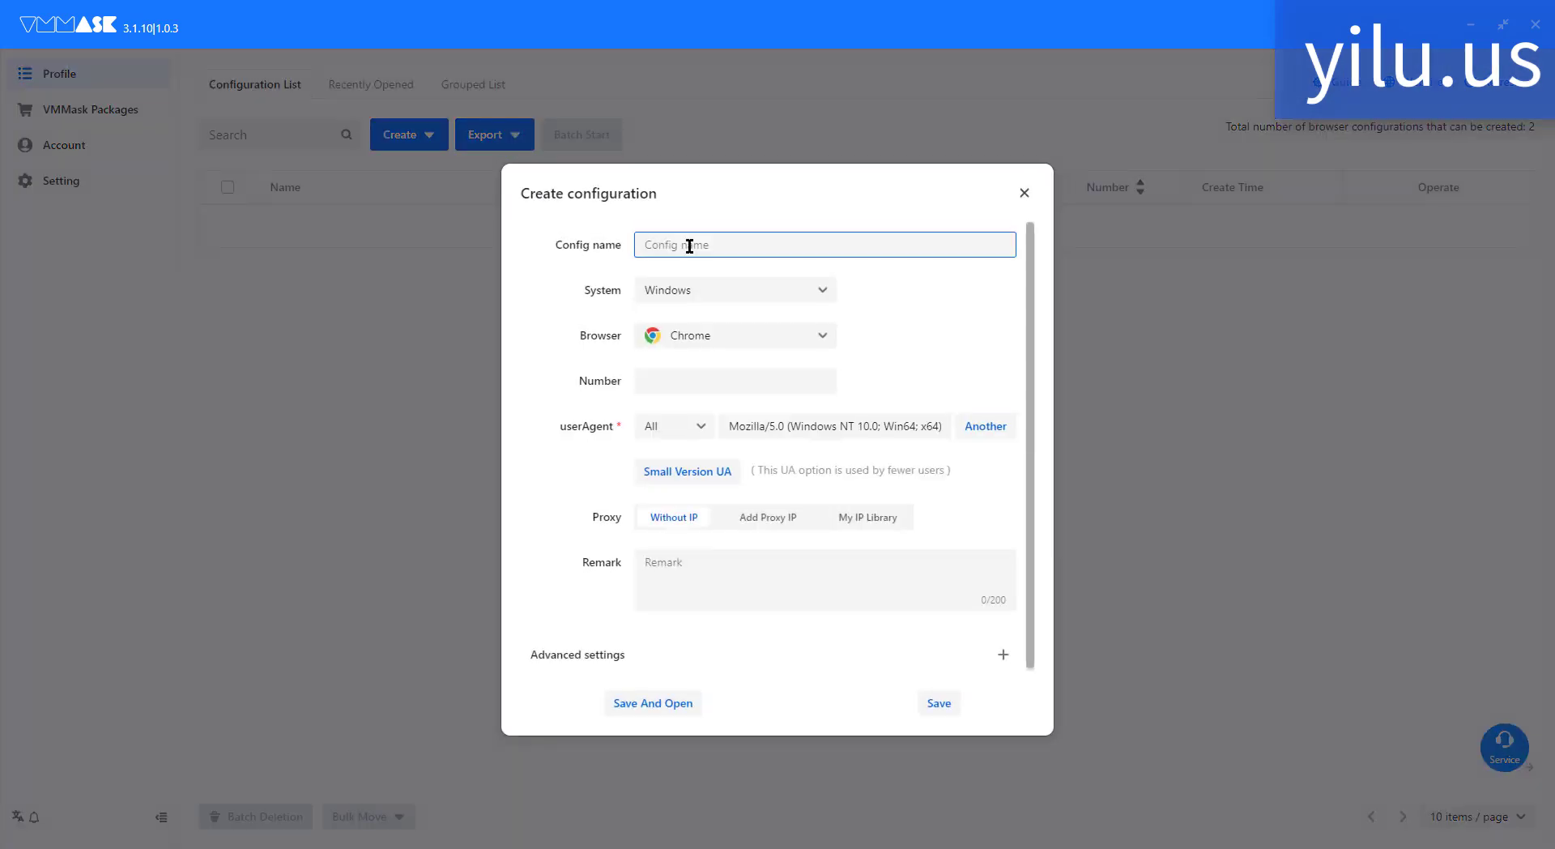
{"action": "type", "text": "yiluproxy-port1080"}
{"action": "left_click", "coordinate": [675, 298]}
{"action": "left_click", "coordinate": [672, 319]}
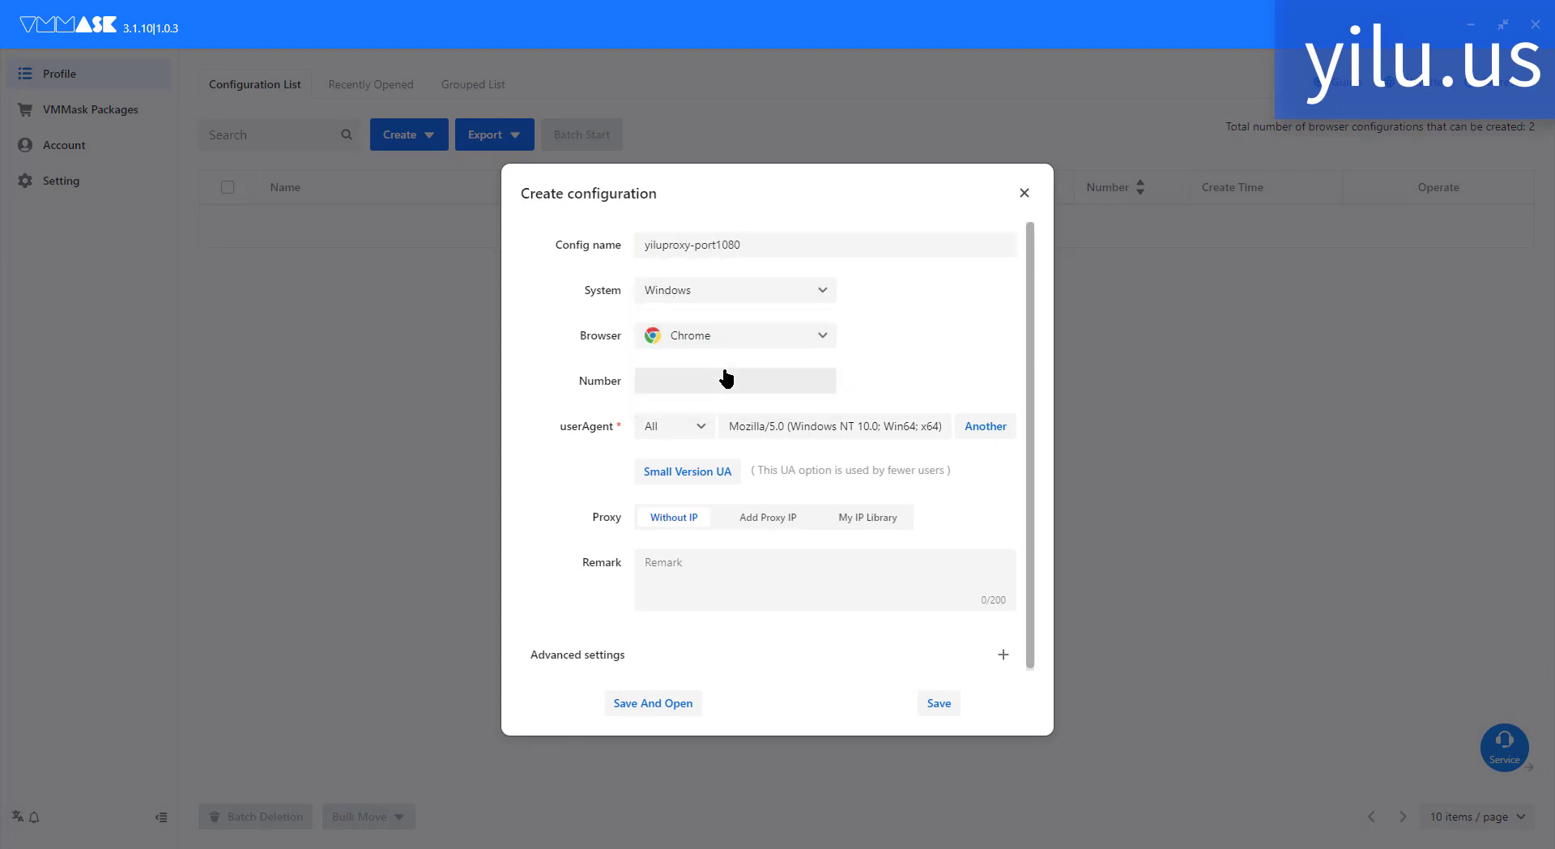
{"action": "left_click", "coordinate": [687, 381]}
Set the new configuration's userAgent version to 98.
{"action": "left_click", "coordinate": [680, 428]}
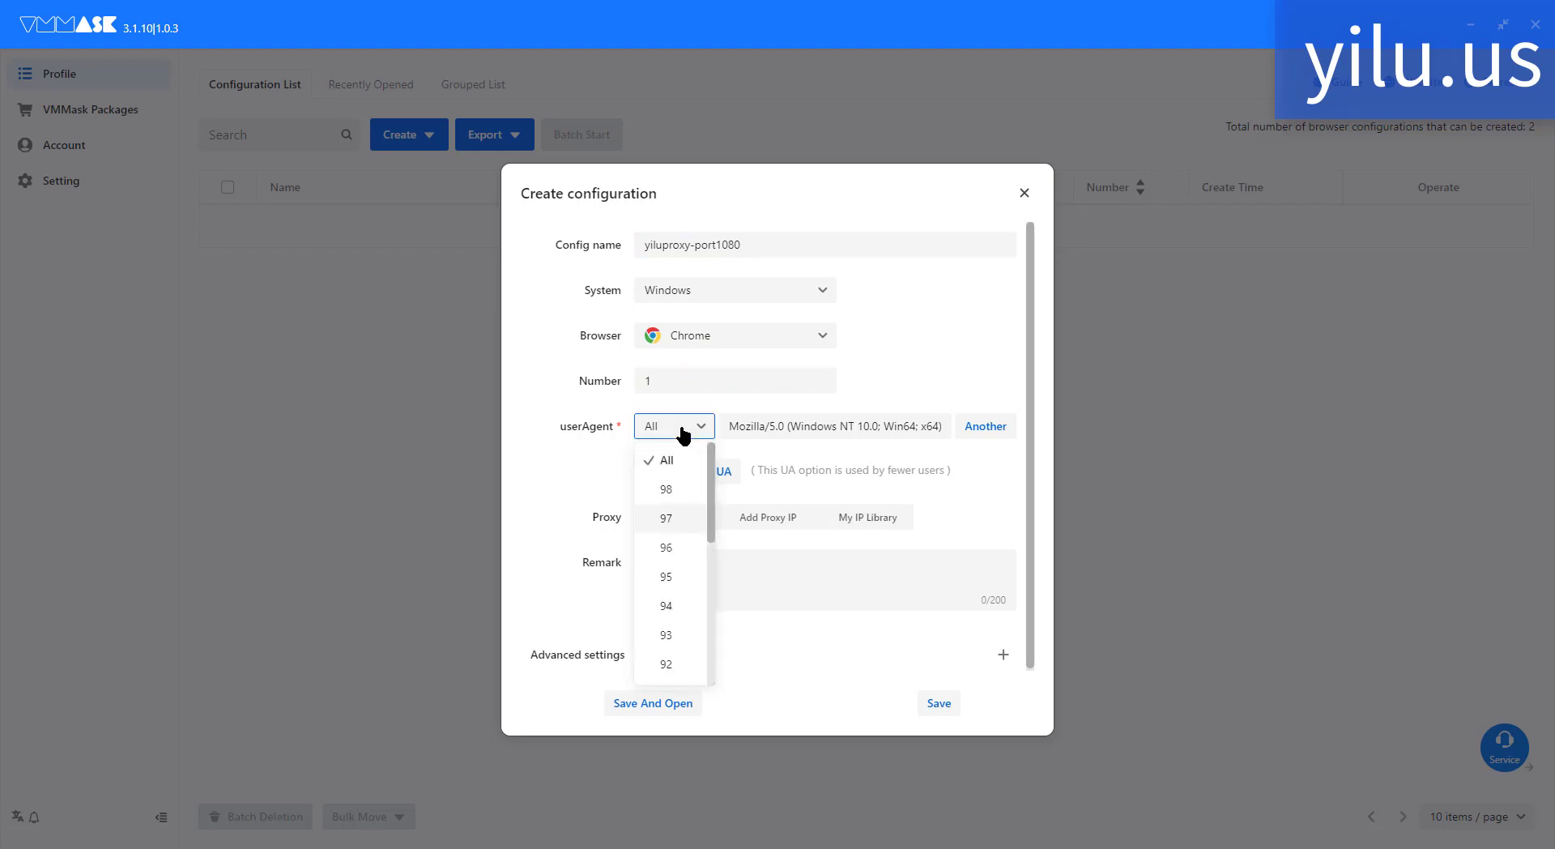
{"action": "scroll", "coordinate": [672, 550], "scroll_direction": "down", "scroll_amount": 2}
{"action": "scroll", "coordinate": [669, 518], "scroll_direction": "up", "scroll_amount": 2}
{"action": "left_click", "coordinate": [667, 502]}
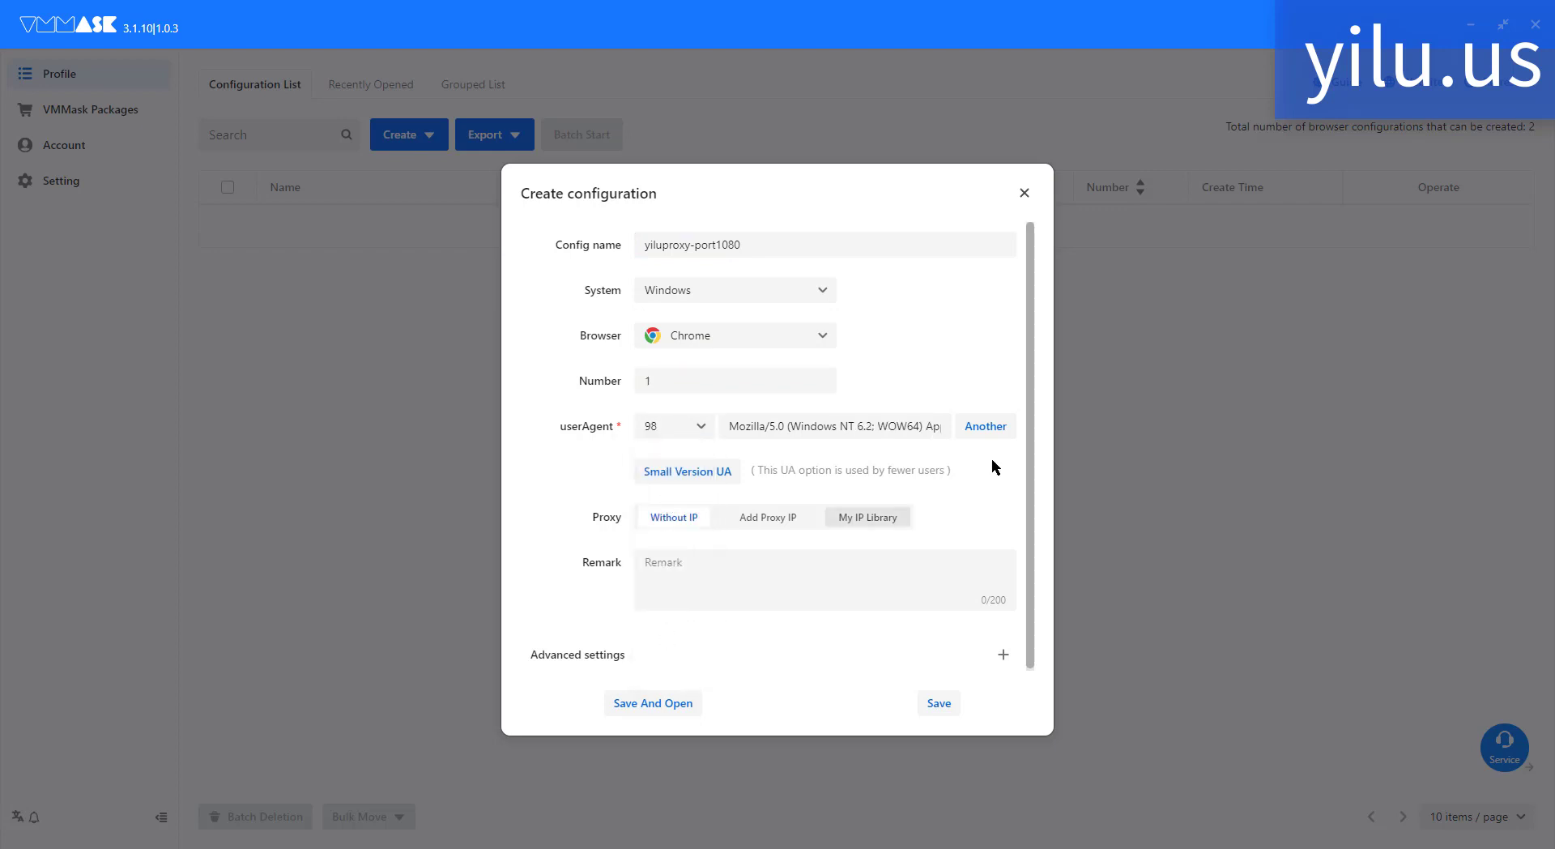
Add a Socks 5 proxy at 127.0.0.1 with port 1080 to the configuration and test its connection.
{"action": "left_click", "coordinate": [760, 518]}
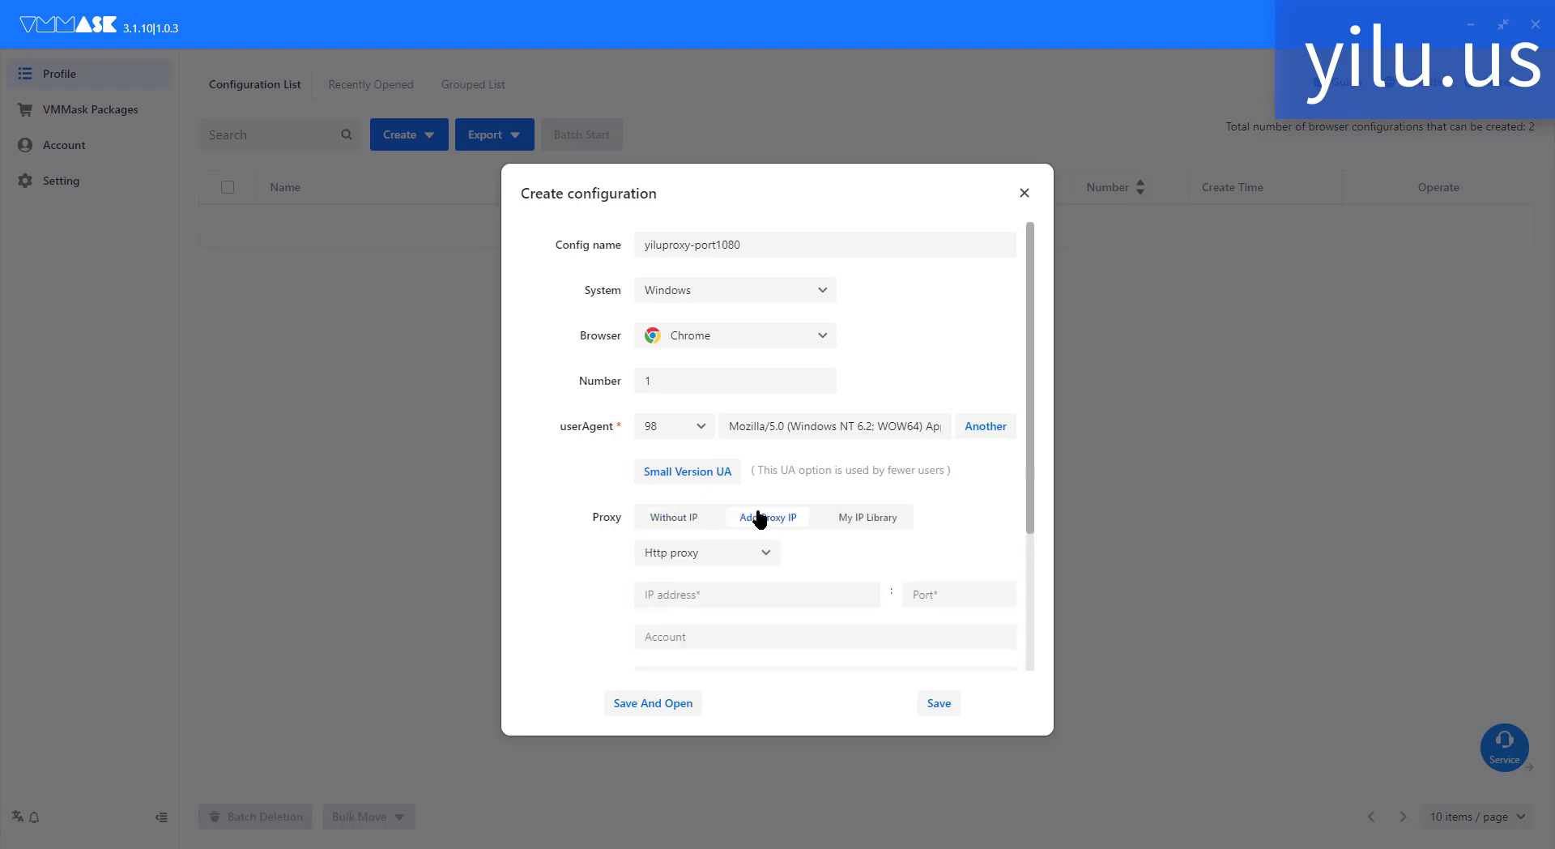
{"action": "left_click", "coordinate": [714, 553]}
{"action": "left_click", "coordinate": [702, 646]}
{"action": "scroll", "coordinate": [699, 648], "scroll_direction": "down", "scroll_amount": 2}
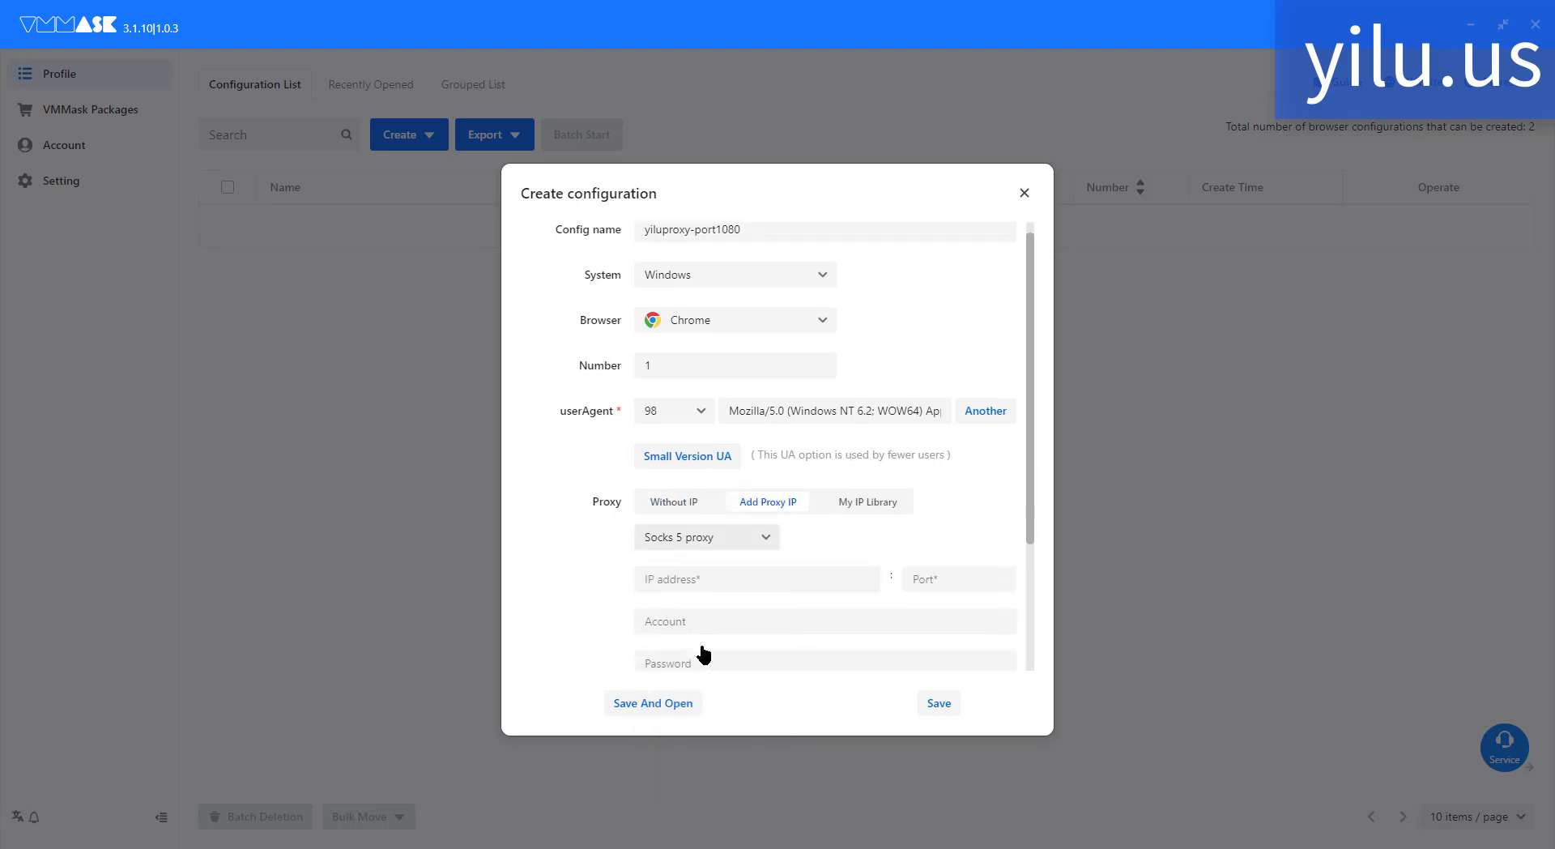
{"action": "left_click", "coordinate": [705, 447]}
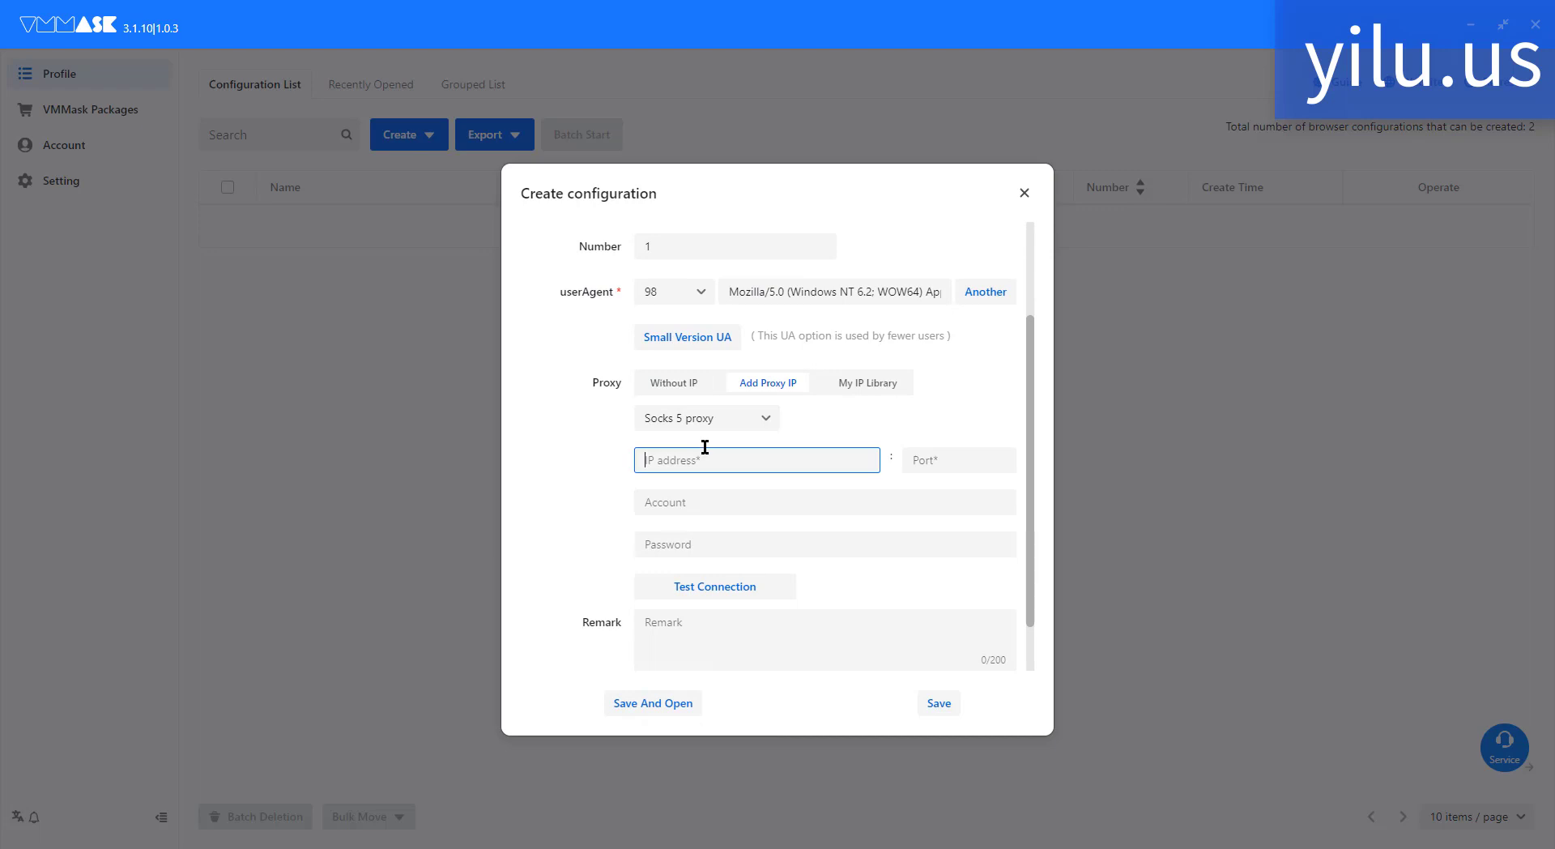
{"action": "type", "text": "127.0.0.1"}
{"action": "left_click", "coordinate": [928, 461]}
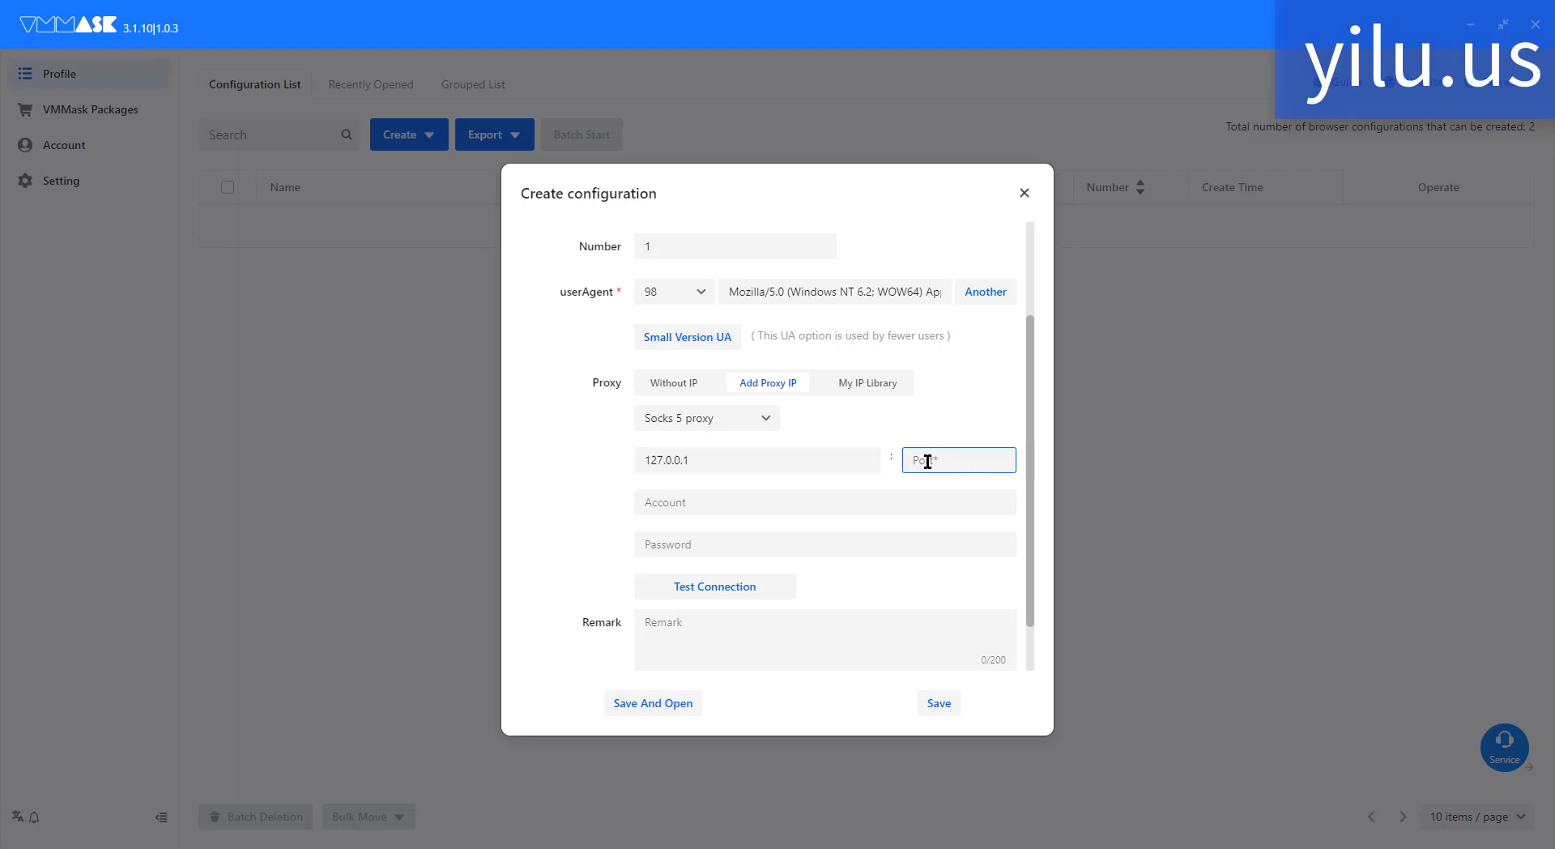
{"action": "type", "text": "1080"}
{"action": "left_click", "coordinate": [712, 591]}
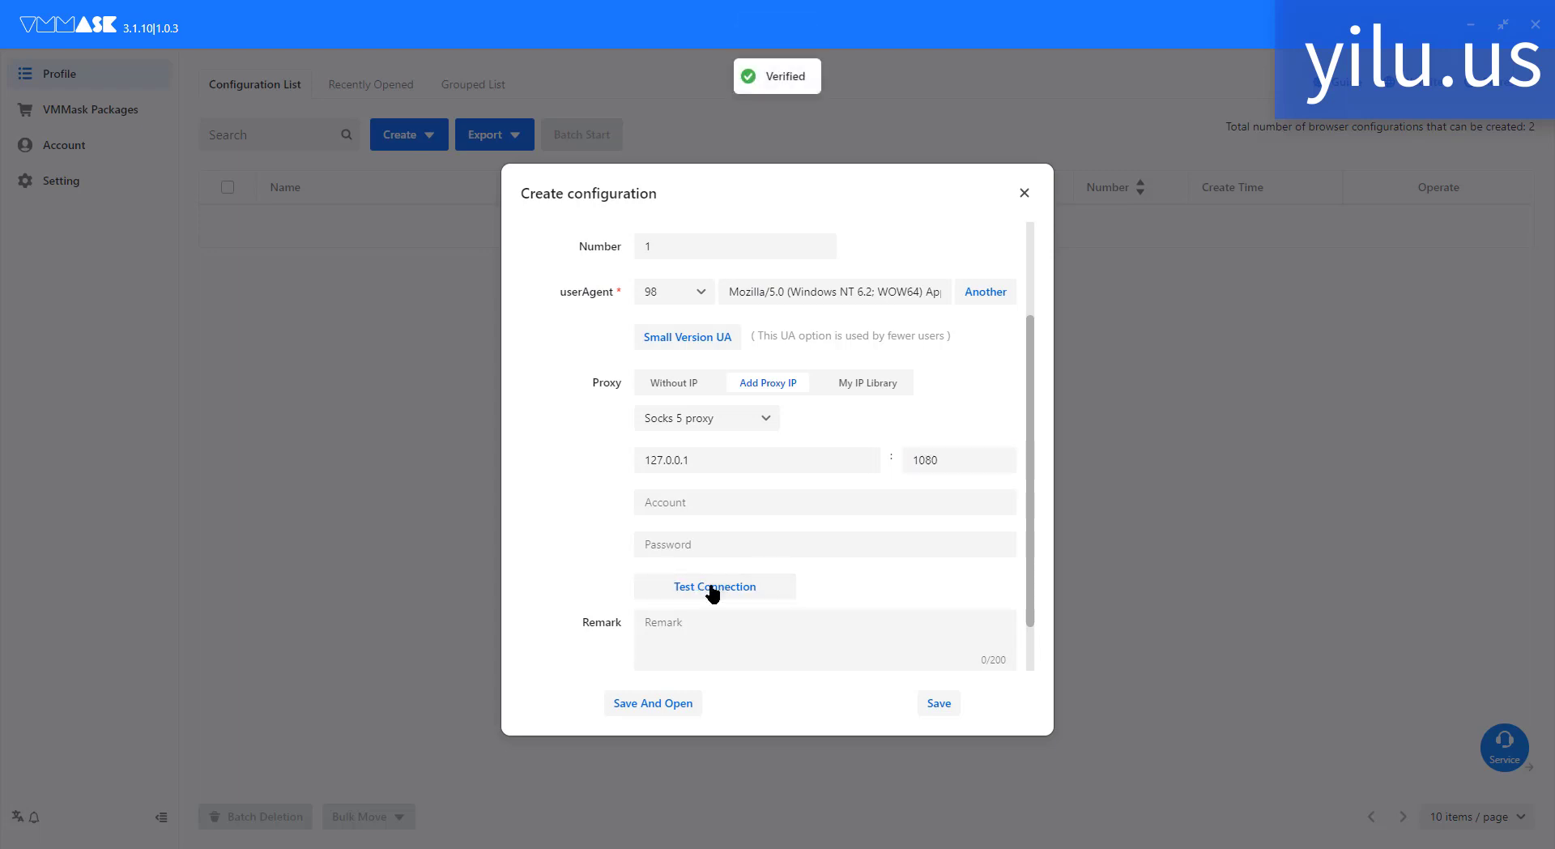
Save the yiluproxy-port1080 configuration and start its browser.
{"action": "scroll", "coordinate": [713, 593], "scroll_direction": "up", "scroll_amount": 3}
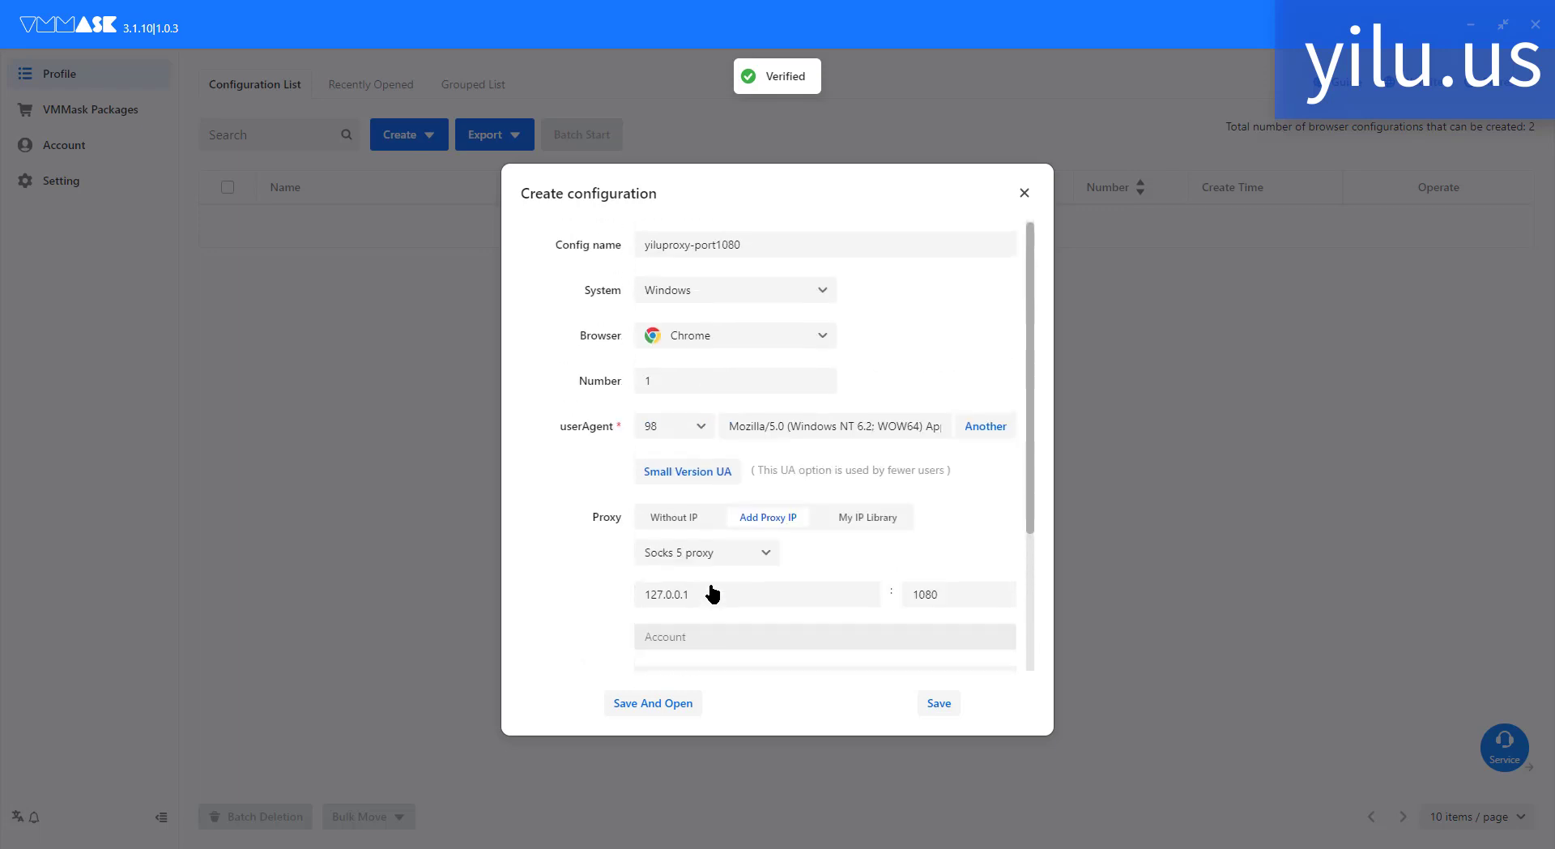
{"action": "left_click", "coordinate": [939, 702]}
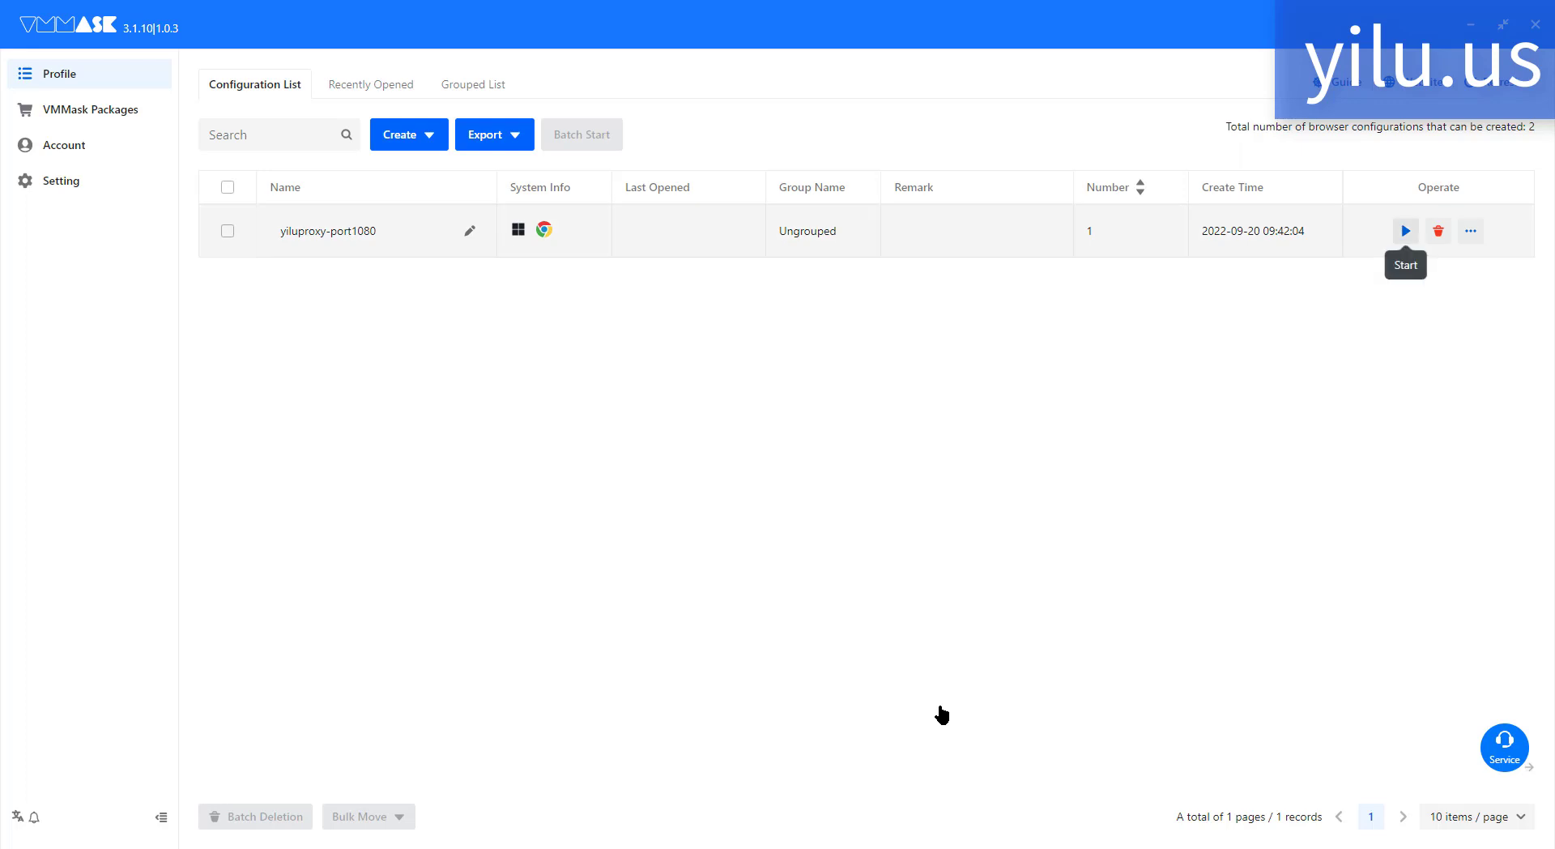
{"action": "left_click", "coordinate": [1405, 231]}
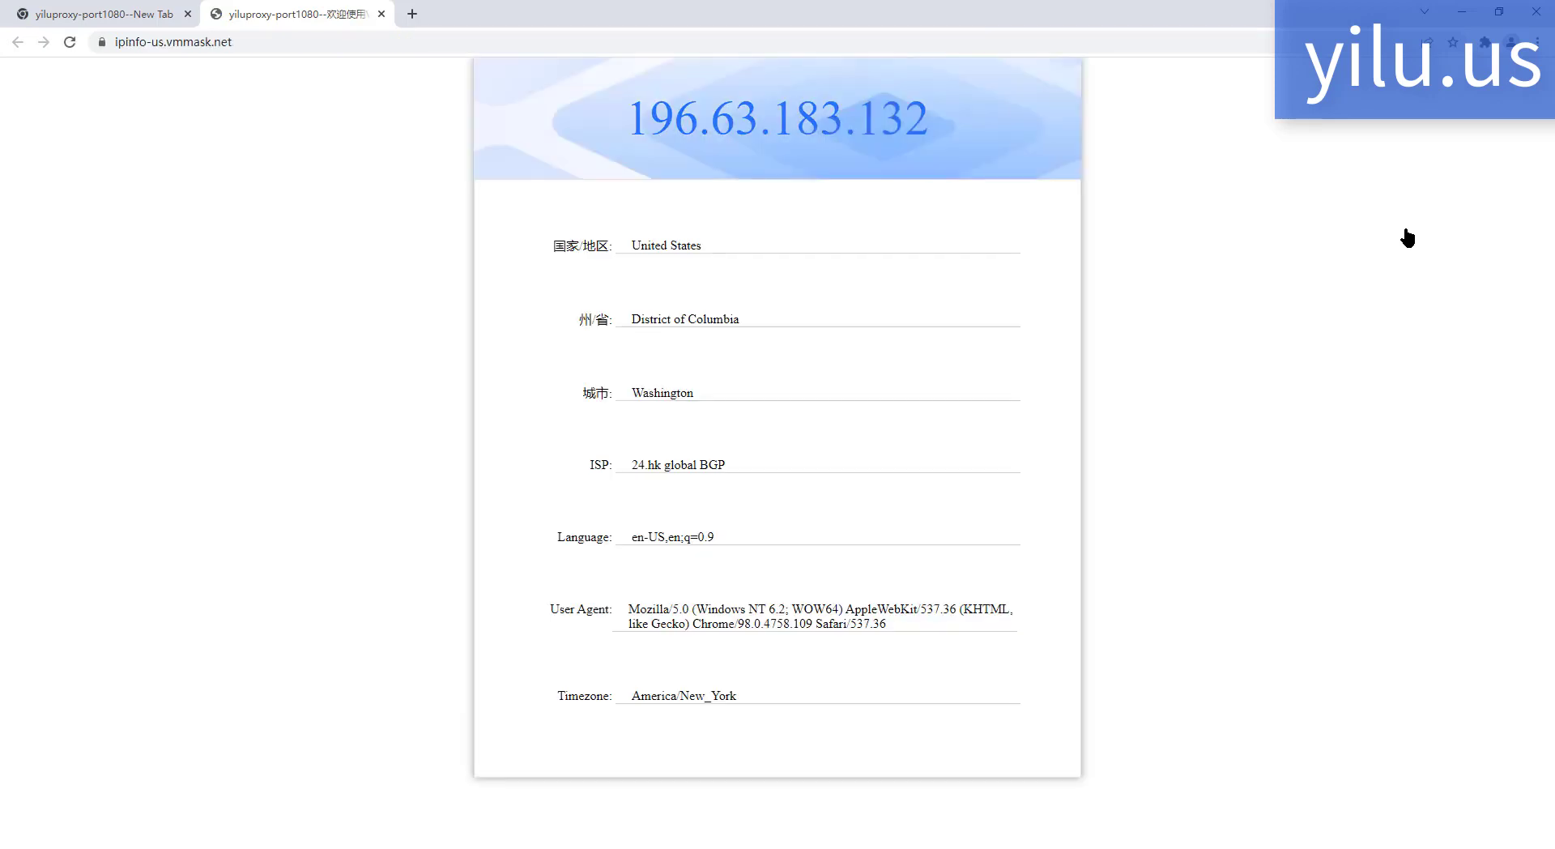
Return to the VMMask configuration list and edit the existing configuration's name to yiluproxy-port5500.
{"action": "right_click", "coordinate": [1200, 847]}
{"action": "left_click", "coordinate": [1283, 824]}
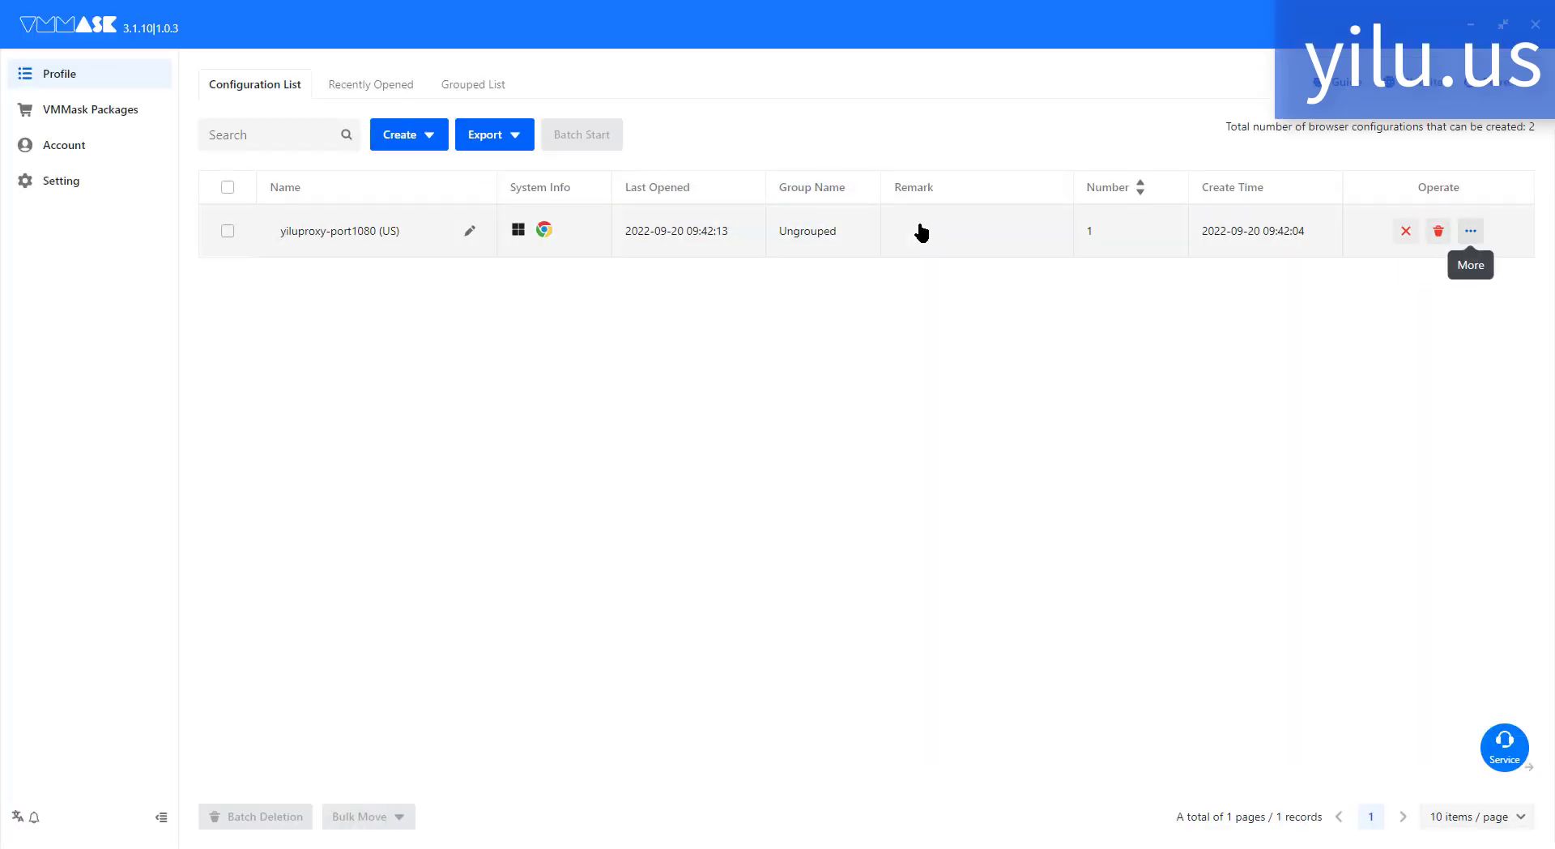
{"action": "mouse_move", "coordinate": [1466, 235]}
{"action": "left_click", "coordinate": [1444, 266]}
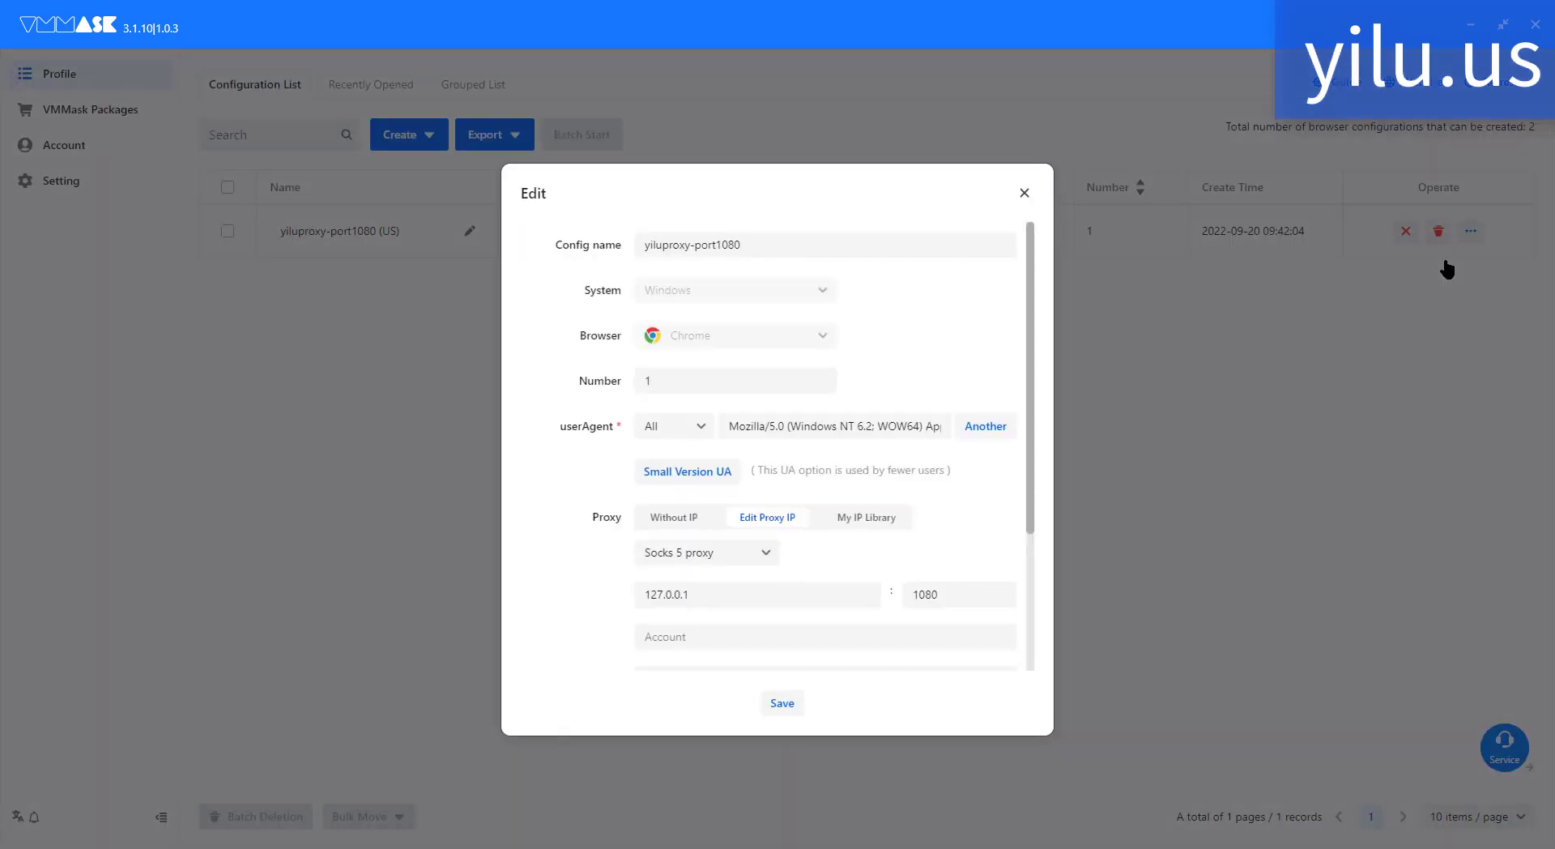
{"action": "left_click", "coordinate": [774, 246]}
{"action": "key", "text": "BackSpace"}
{"action": "key", "text": "BackSpace"}
{"action": "key", "text": "BackSpace"}
{"action": "key", "text": "BackSpace"}
{"action": "type", "text": "5500"}
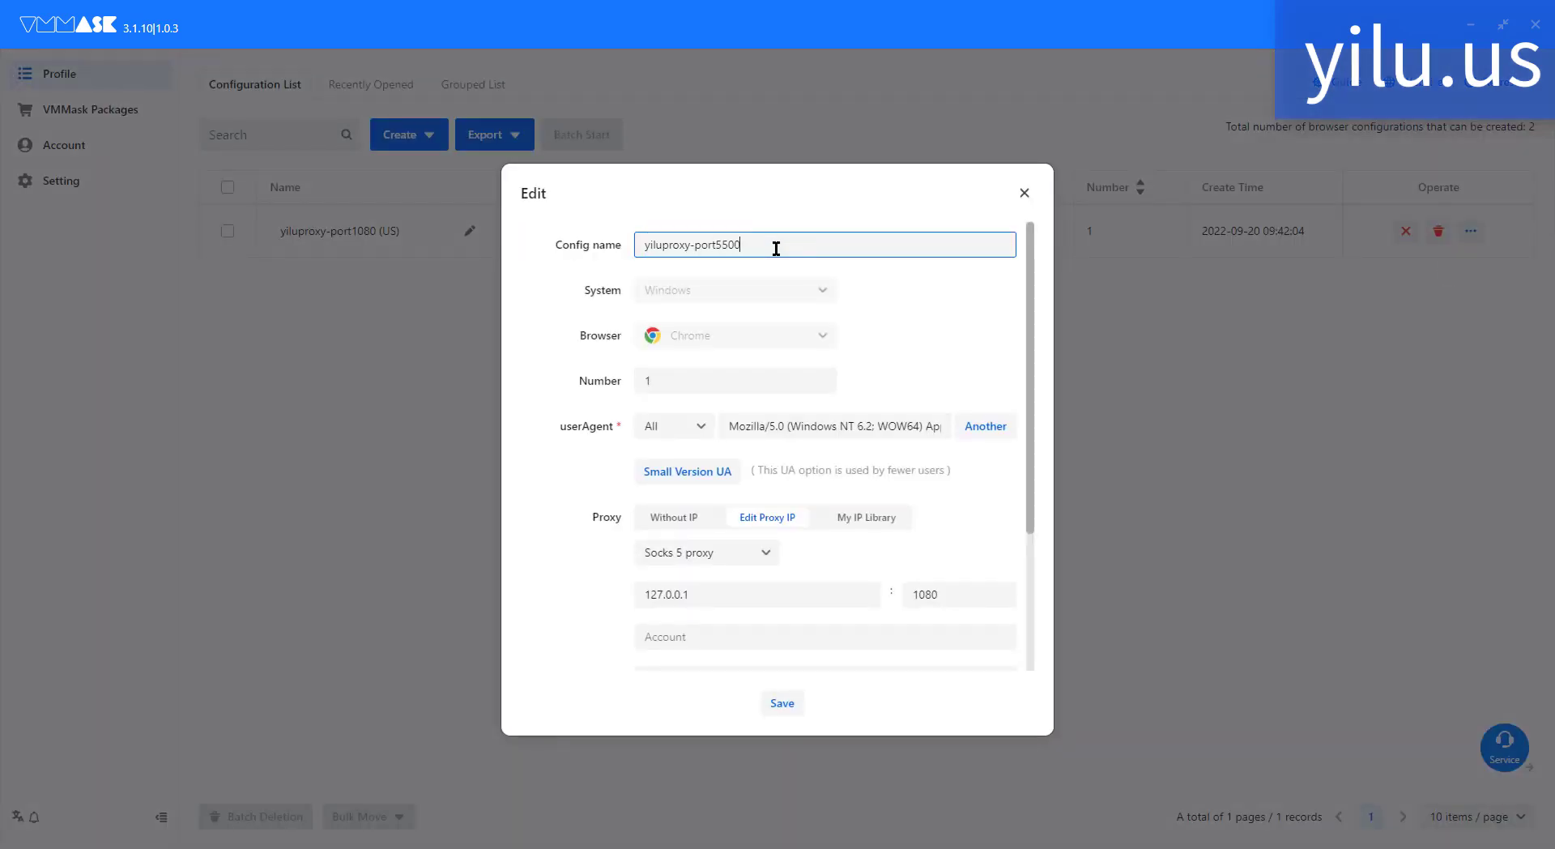
Set the configuration's proxy port to 5500, test the connection and save the edit.
{"action": "left_click", "coordinate": [966, 597]}
{"action": "key", "text": "BackSpace"}
{"action": "key", "text": "BackSpace"}
{"action": "key", "text": "BackSpace"}
{"action": "key", "text": "BackSpace"}
{"action": "type", "text": "5500"}
{"action": "scroll", "coordinate": [742, 648], "scroll_direction": "down", "scroll_amount": 1}
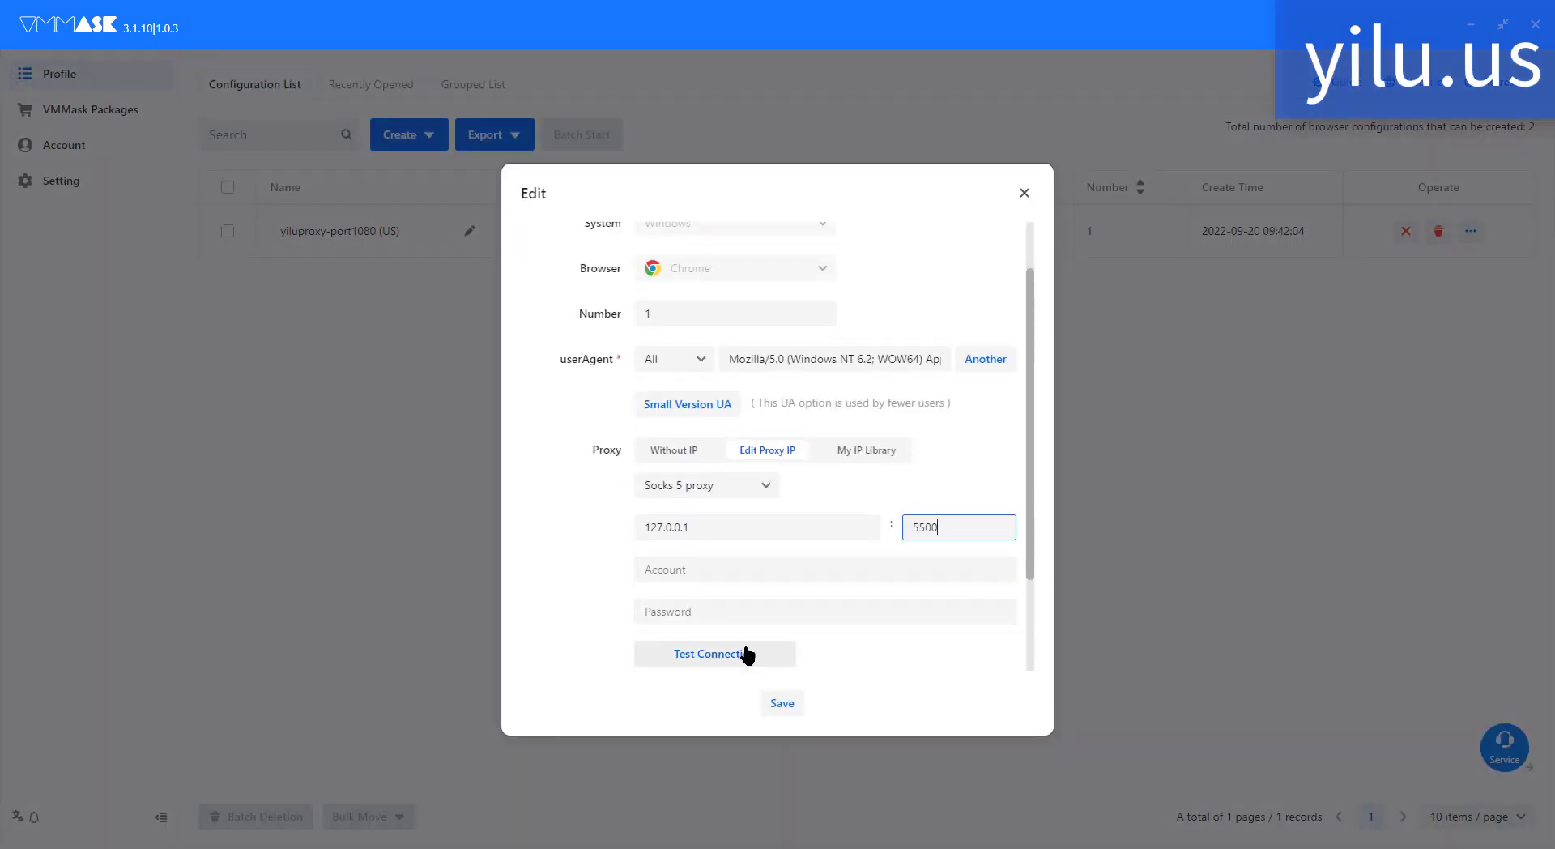
{"action": "left_click", "coordinate": [747, 654]}
{"action": "left_click", "coordinate": [783, 708]}
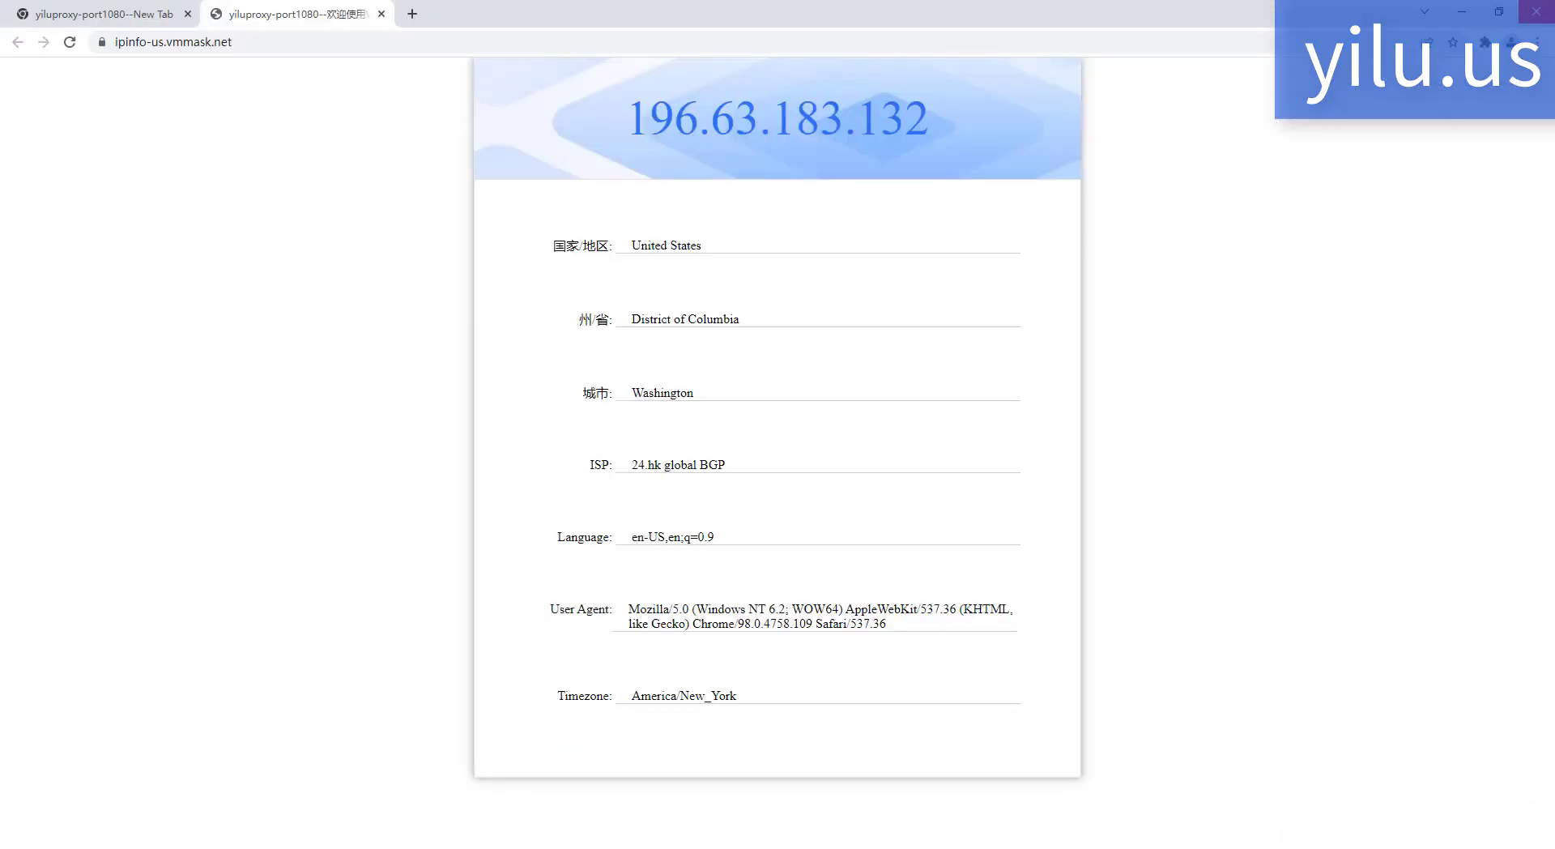
Close the old profile browser and start the yiluproxy-port5500 configuration.
{"action": "left_click", "coordinate": [1536, 12]}
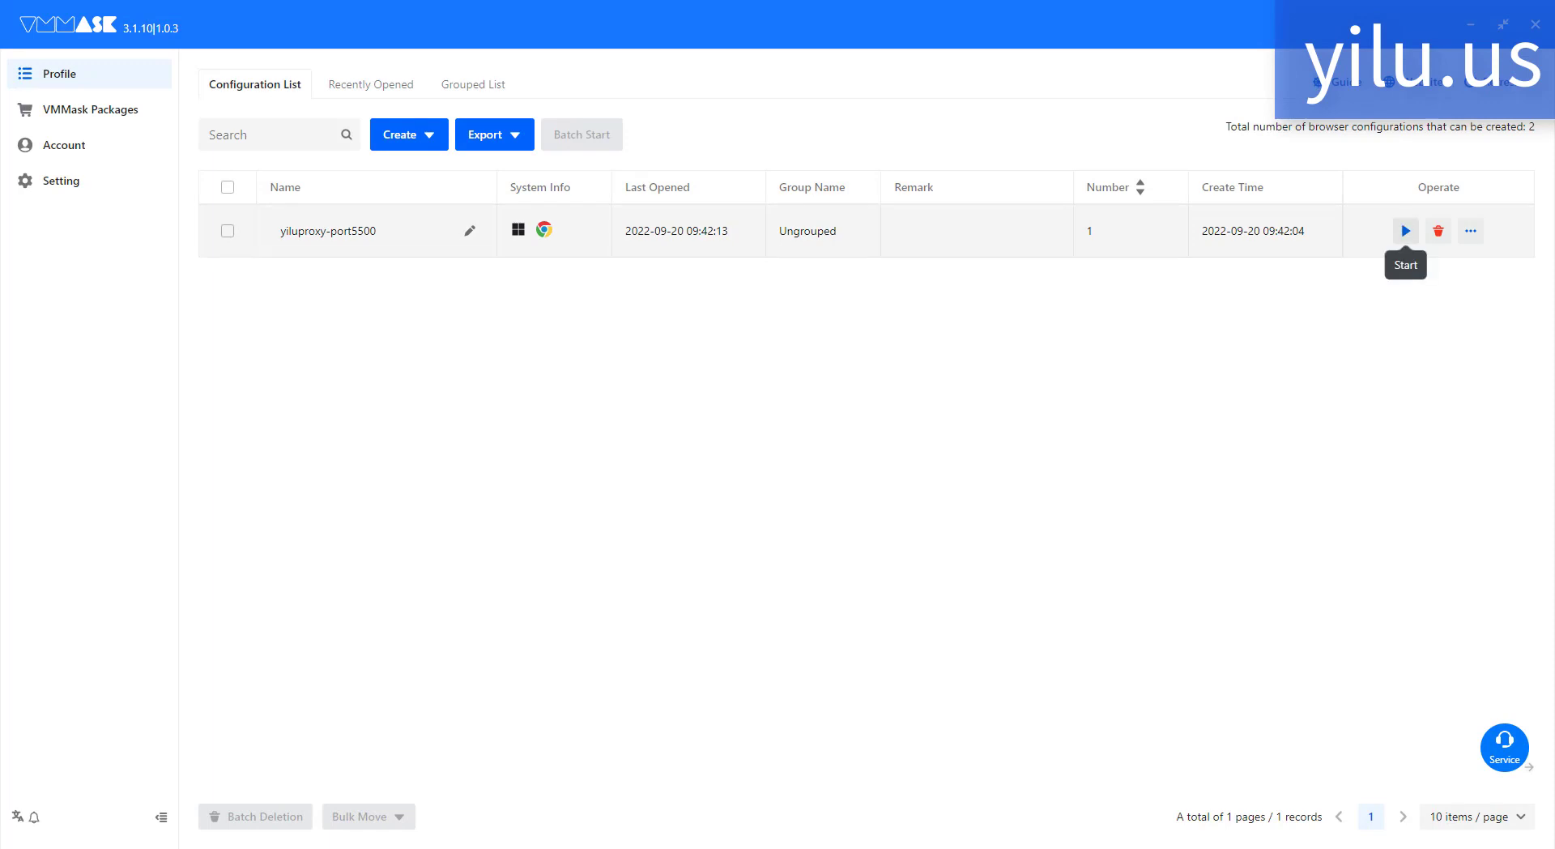
{"action": "left_click", "coordinate": [1405, 232]}
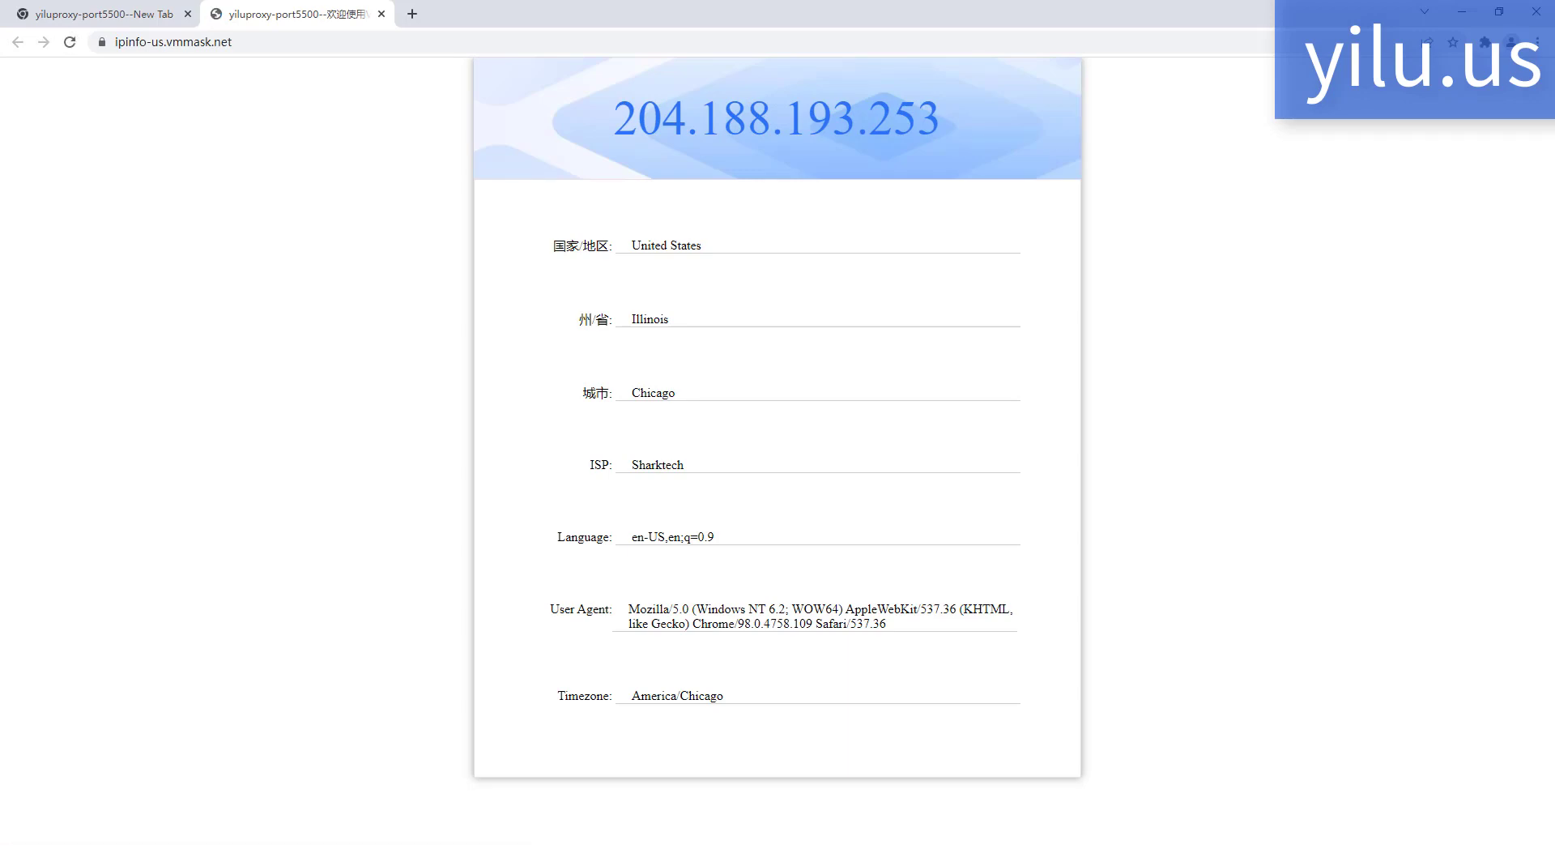
Switch to YiLu Proxy and compare the port 5500 entry in the port forward list with the browser's IP.
{"action": "key", "text": "alt+Tab"}
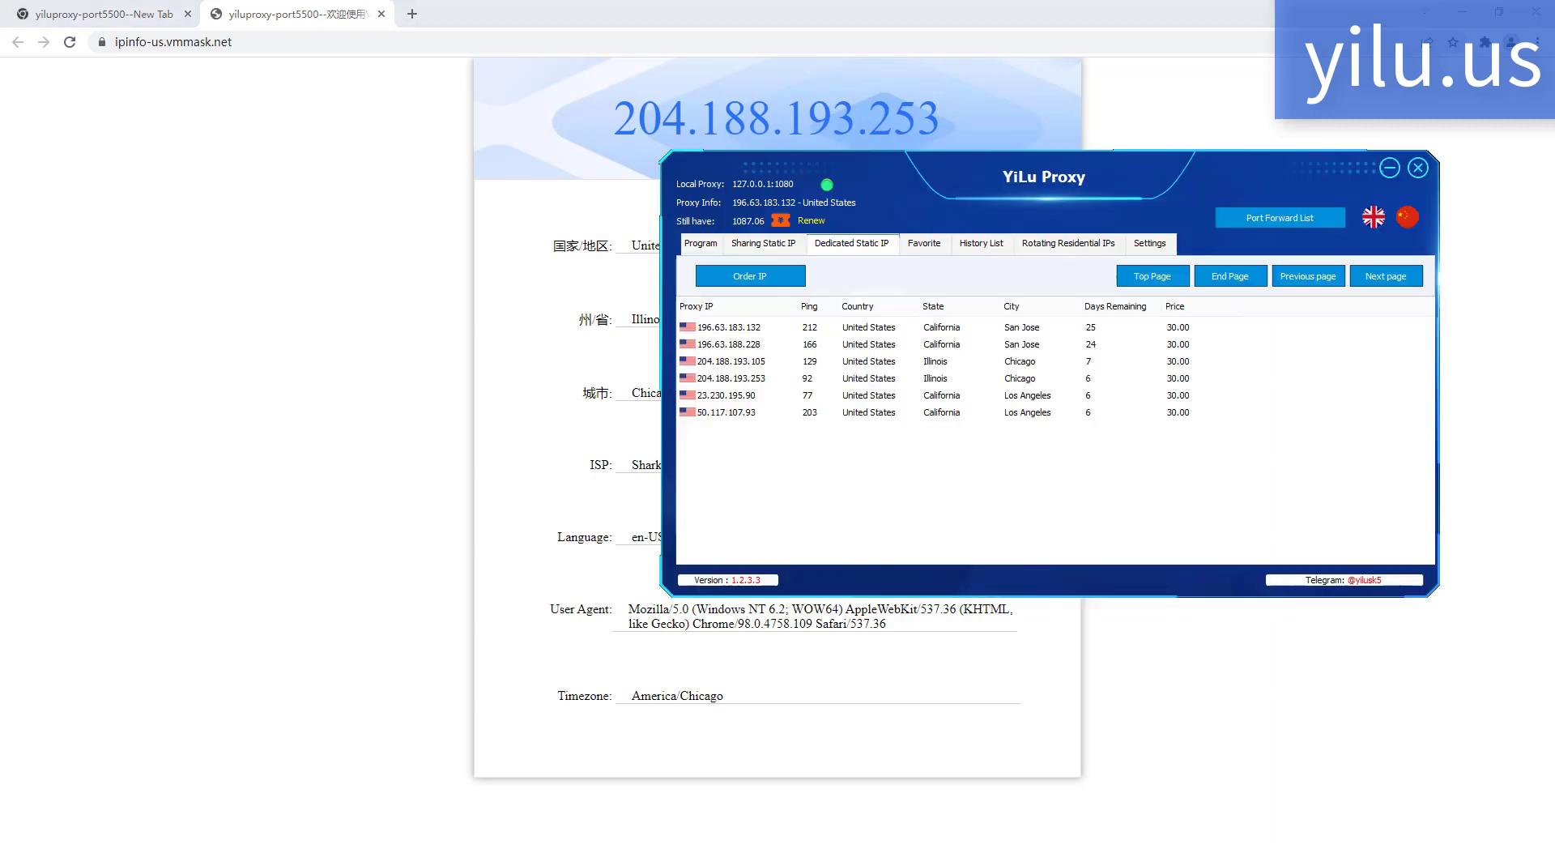
{"action": "left_click", "coordinate": [1280, 217]}
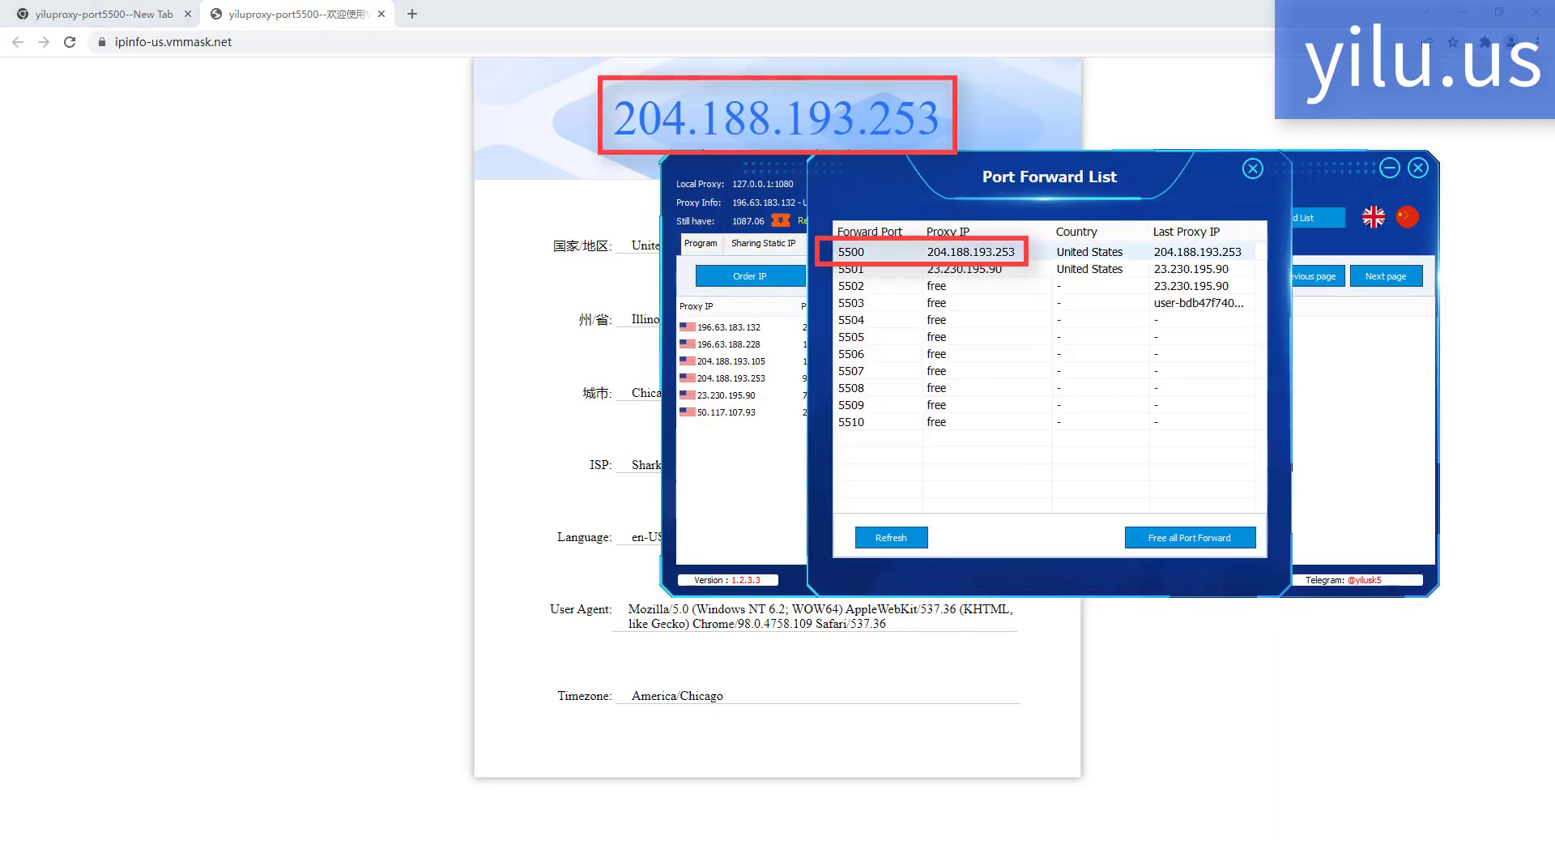
{"action": "left_click", "coordinate": [971, 252]}
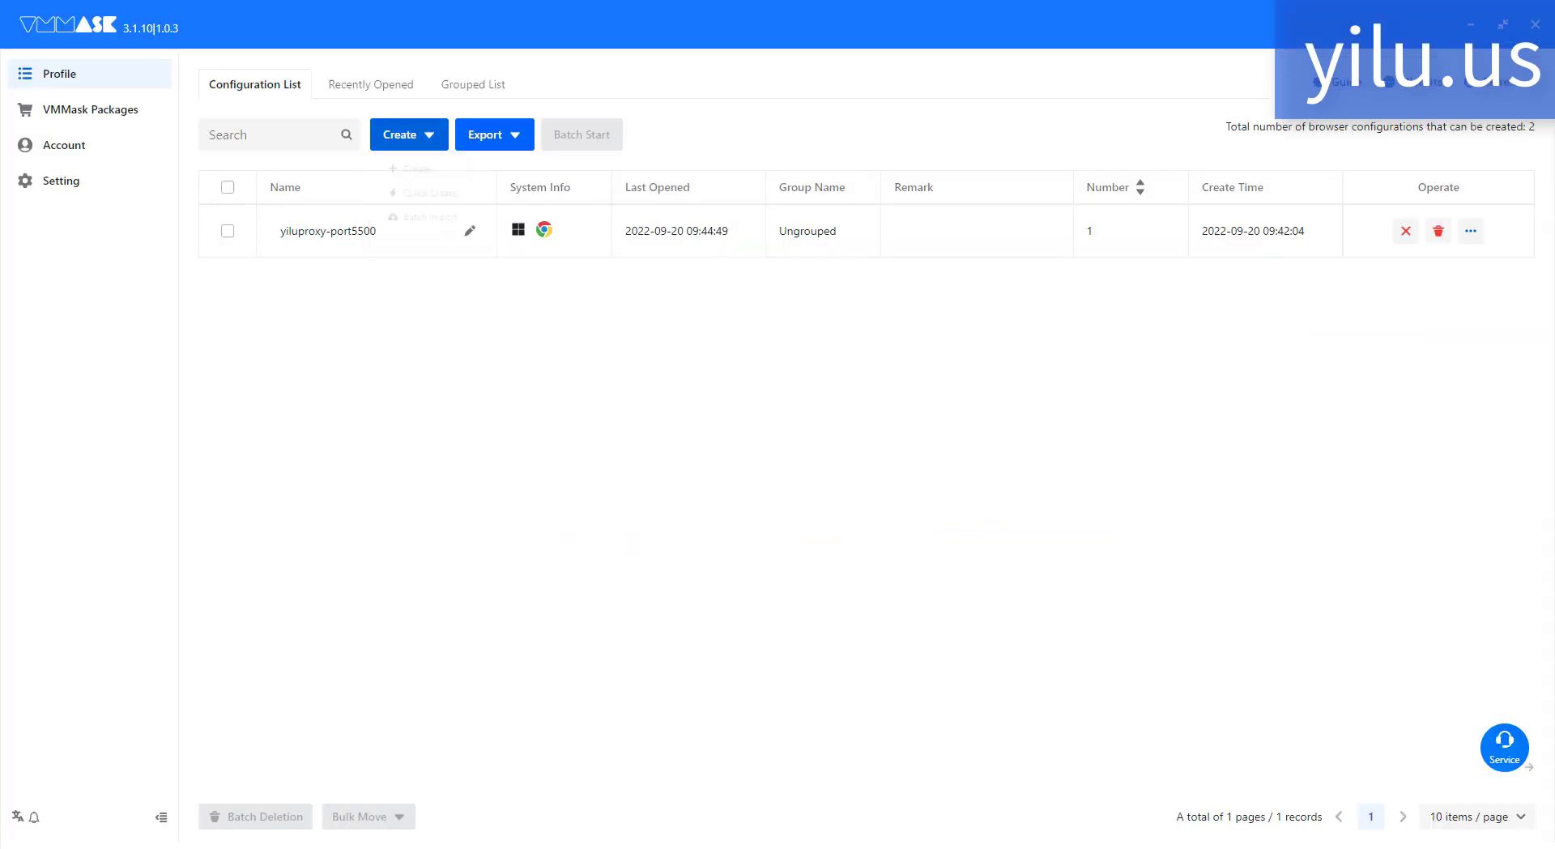
In VMMask, start another configuration named yiluproxy-5501 and set its proxy type to Socks 5.
{"action": "left_click", "coordinate": [402, 171]}
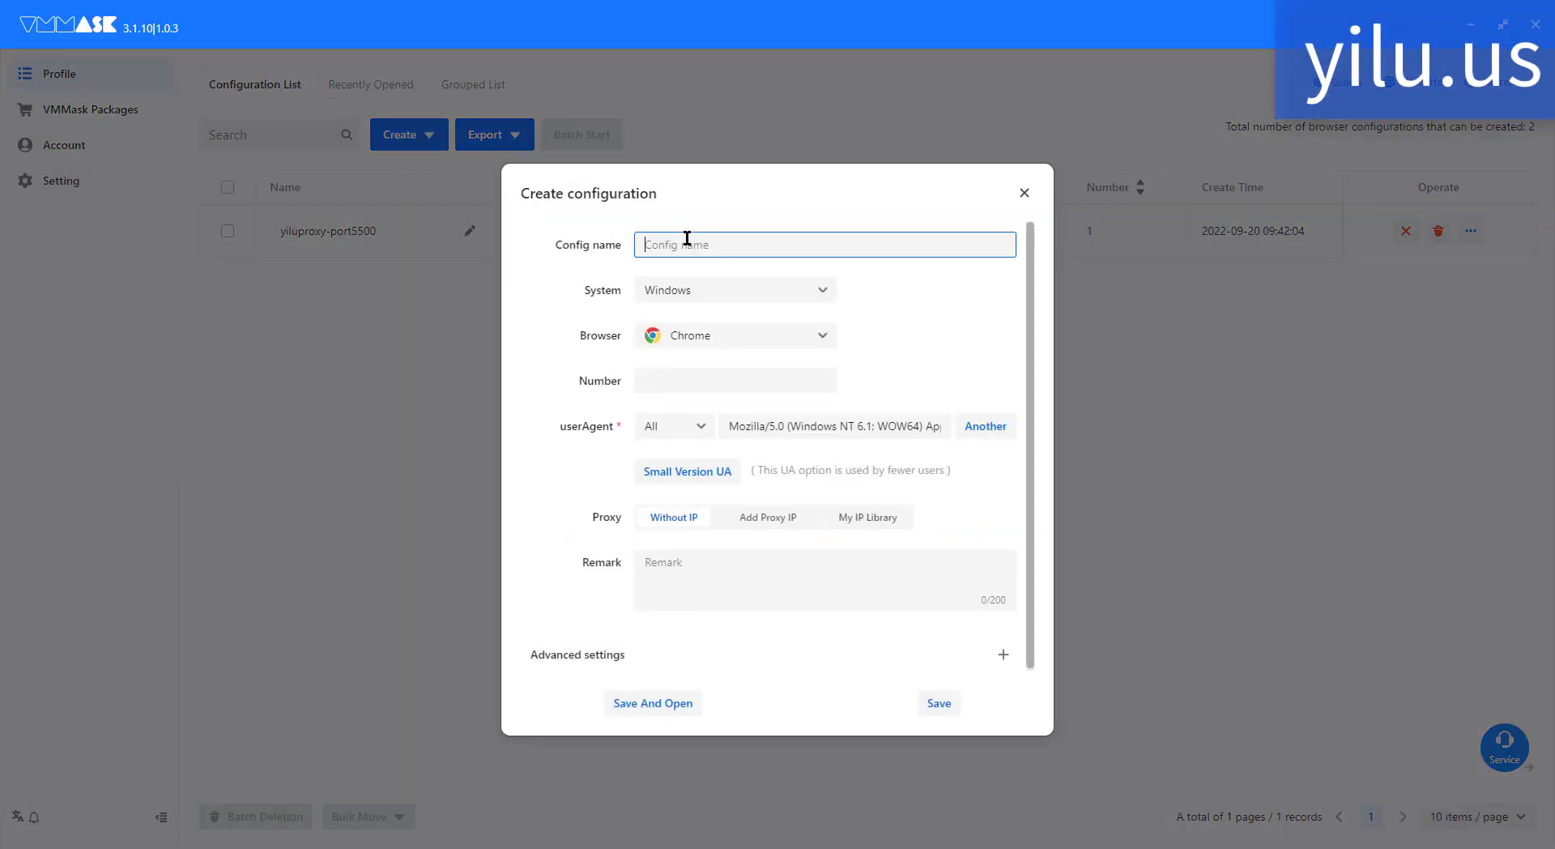
{"action": "type", "text": "yiluproxy-5501"}
{"action": "left_click", "coordinate": [767, 516]}
{"action": "left_click", "coordinate": [687, 554]}
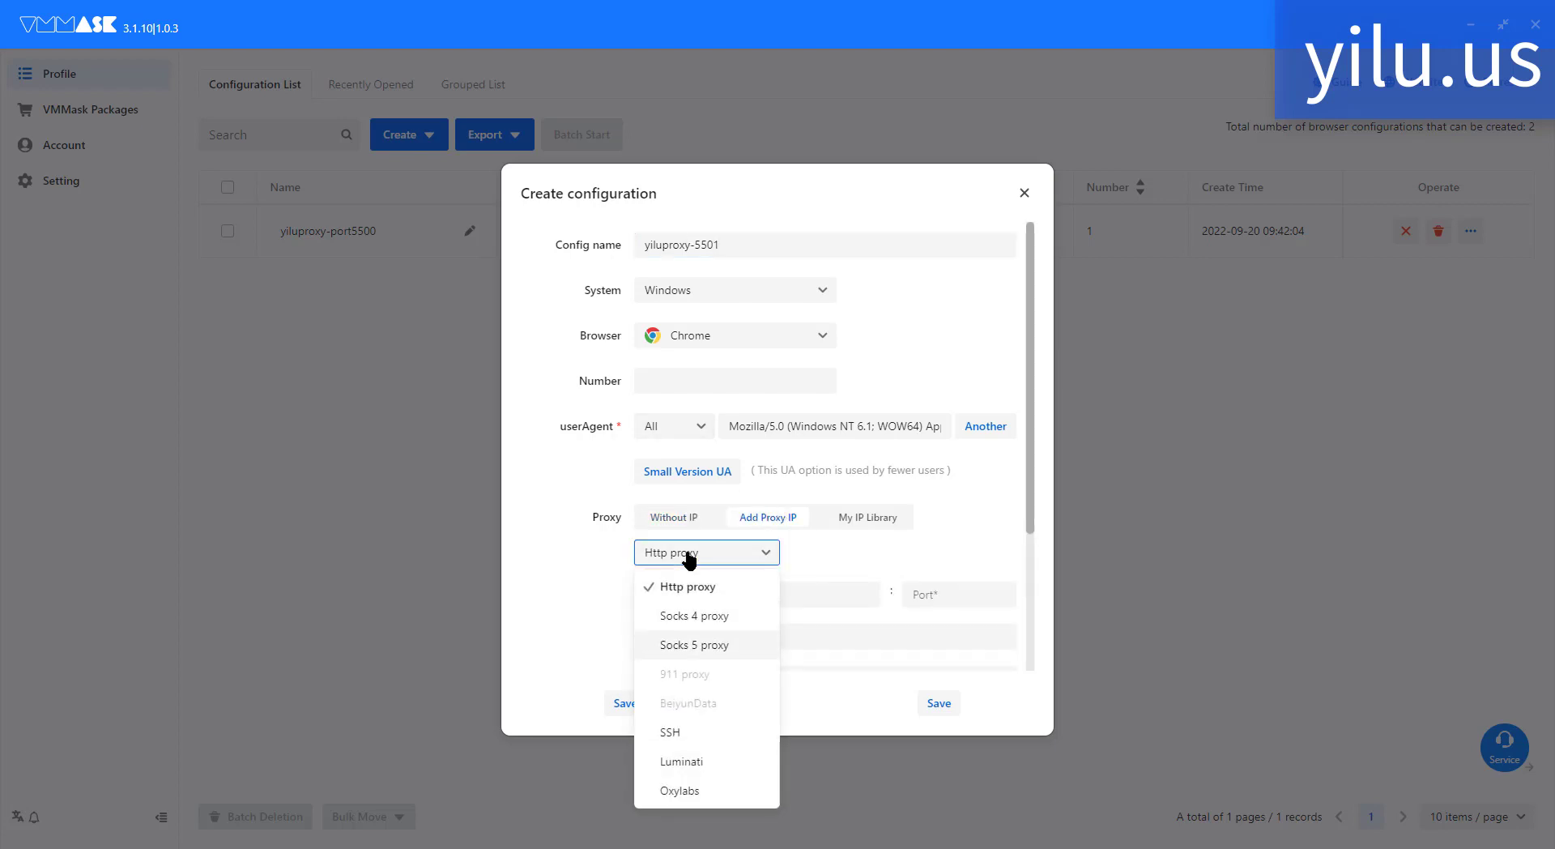
{"action": "left_click", "coordinate": [689, 645]}
Set the new configuration's proxy address to 127.0.0.1 and its port to 5501.
{"action": "left_click", "coordinate": [653, 594]}
{"action": "type", "text": "127"}
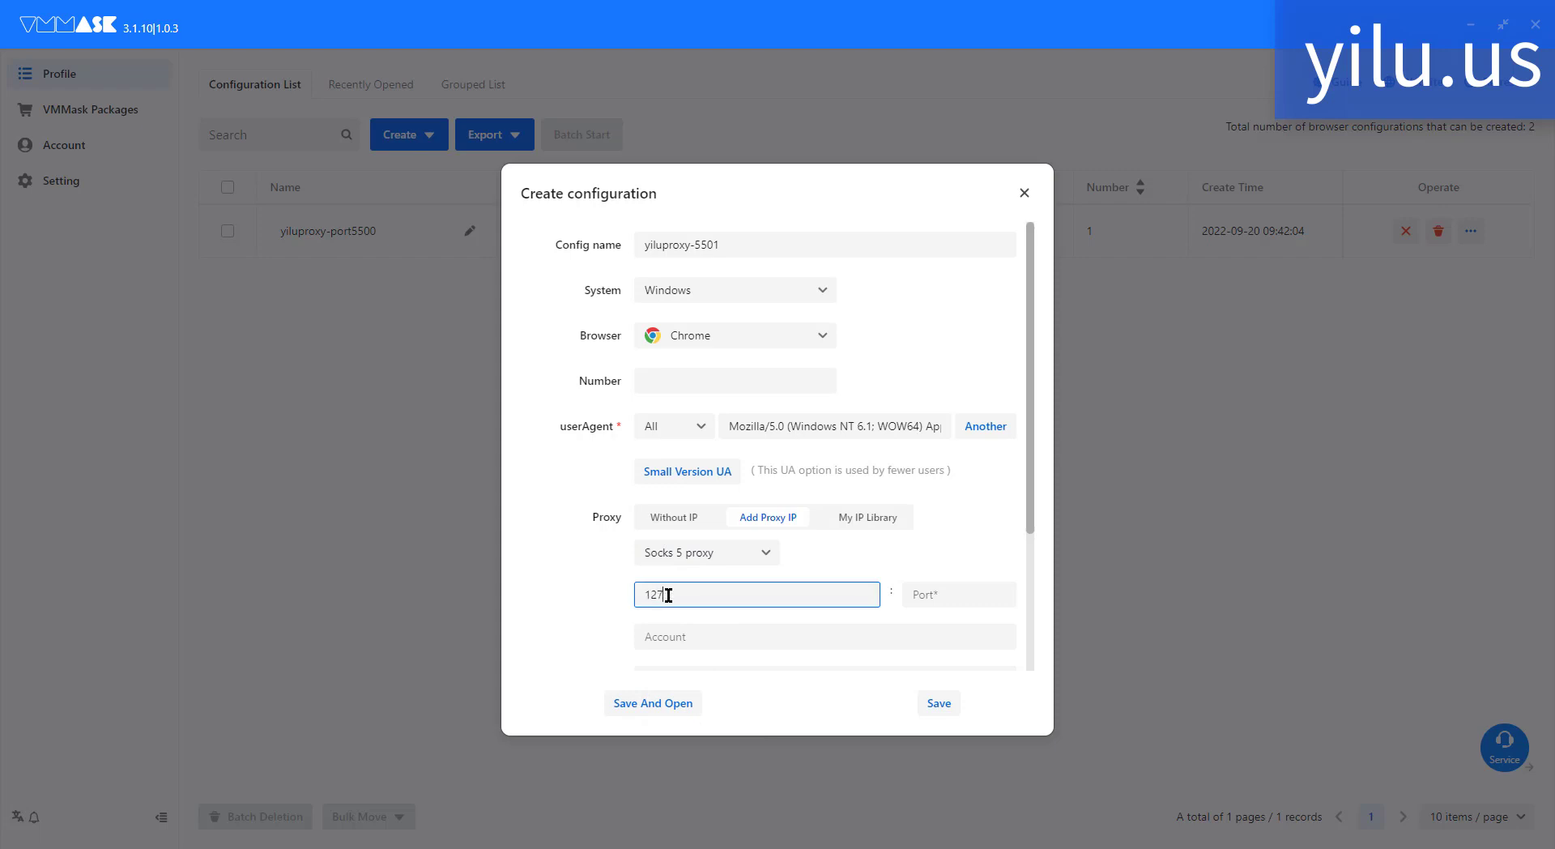
{"action": "type", "text": ".0.0.1"}
{"action": "left_click", "coordinate": [922, 593]}
{"action": "type", "text": "550"}
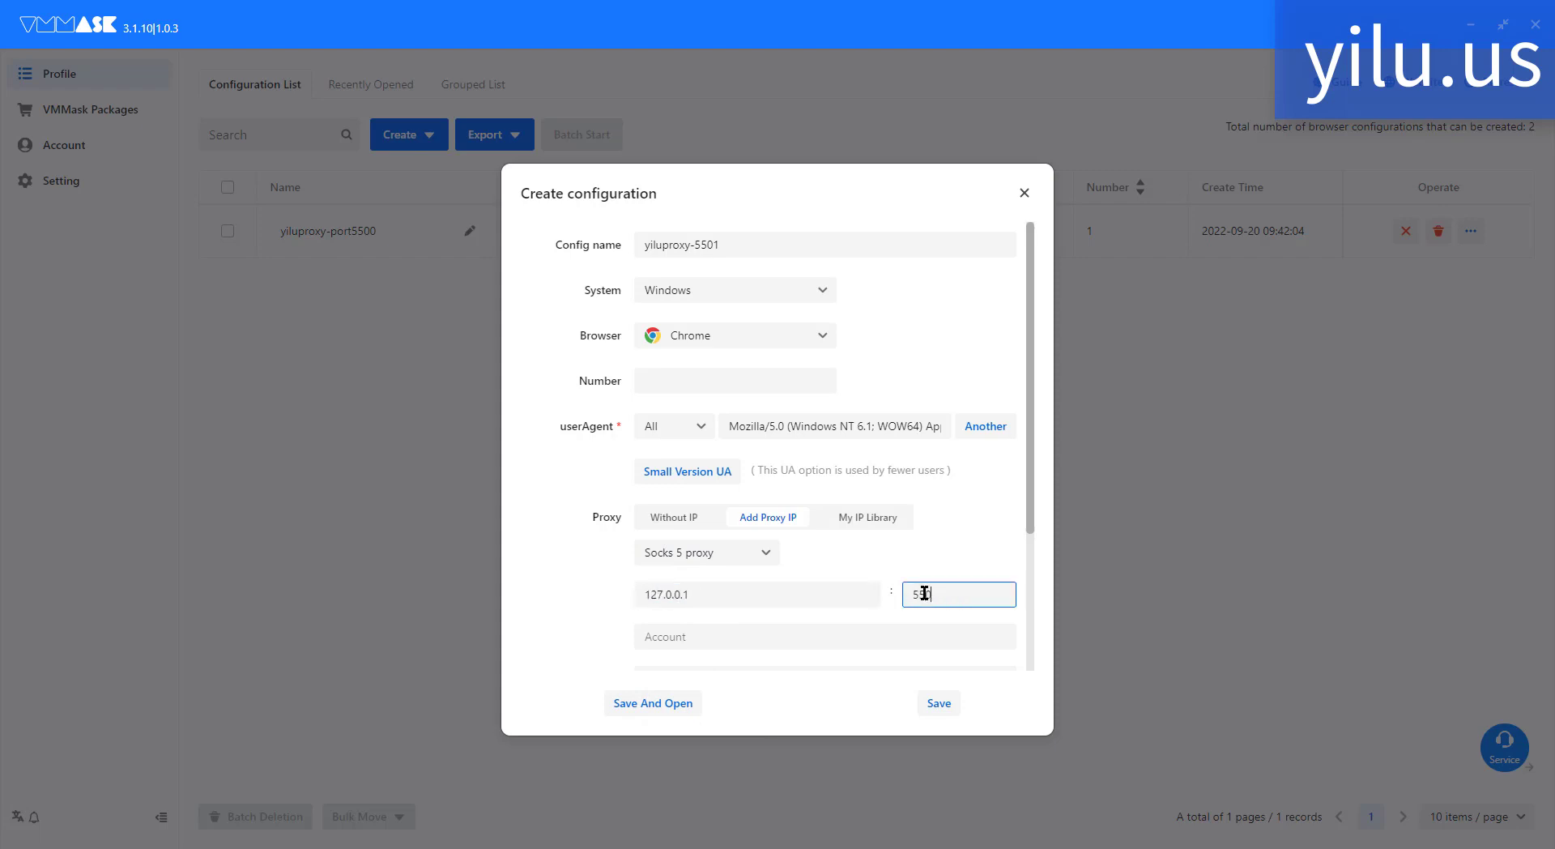
{"action": "type", "text": "1"}
{"action": "scroll", "coordinate": [924, 591], "scroll_direction": "down", "scroll_amount": 3}
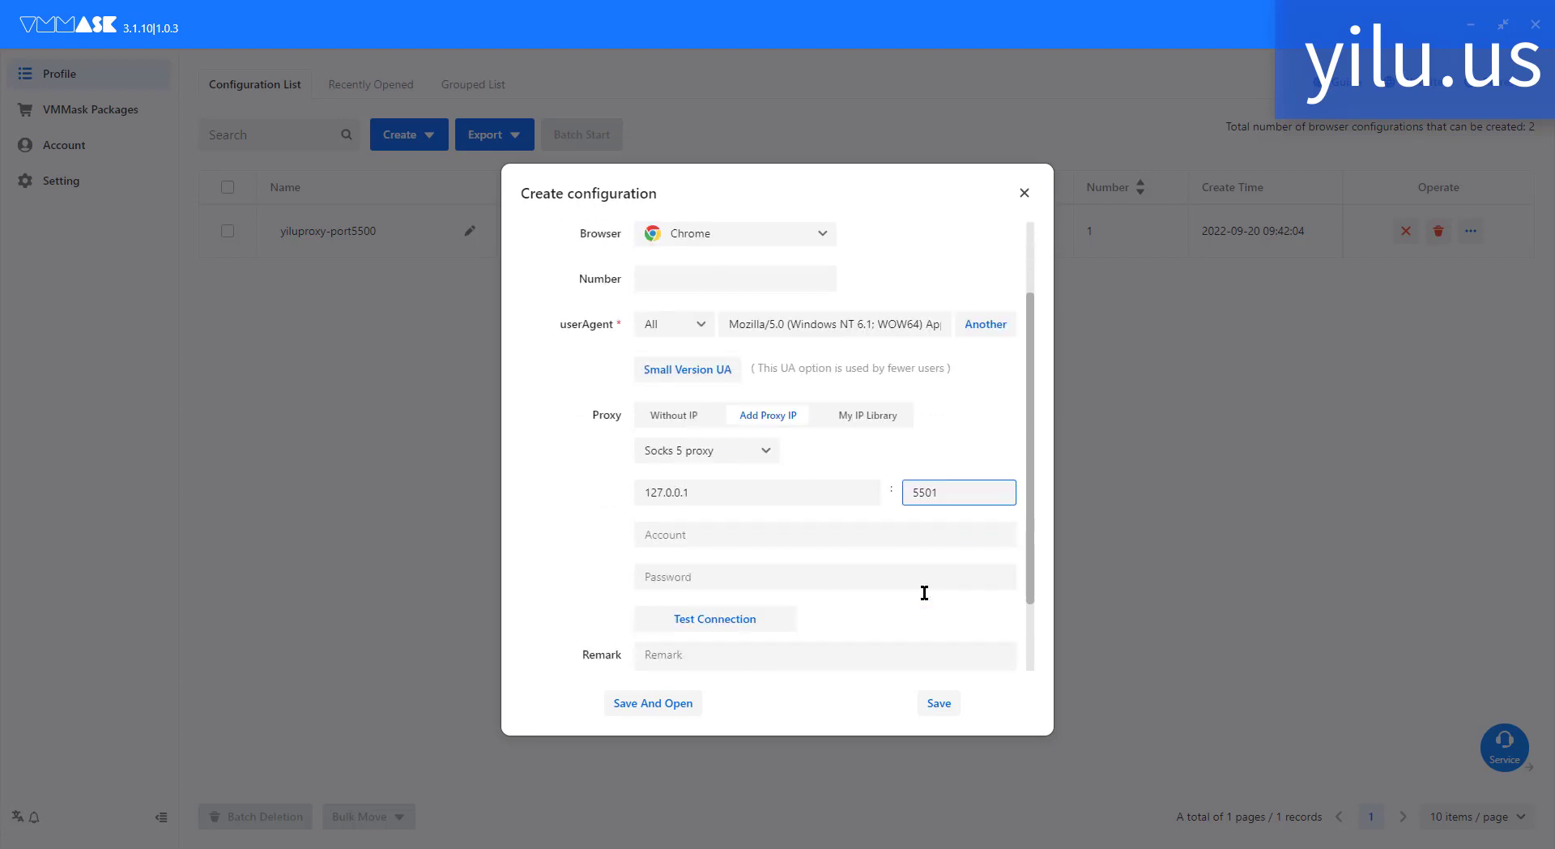
Test the proxy connection and save the yiluproxy-5501 configuration.
{"action": "left_click", "coordinate": [730, 584]}
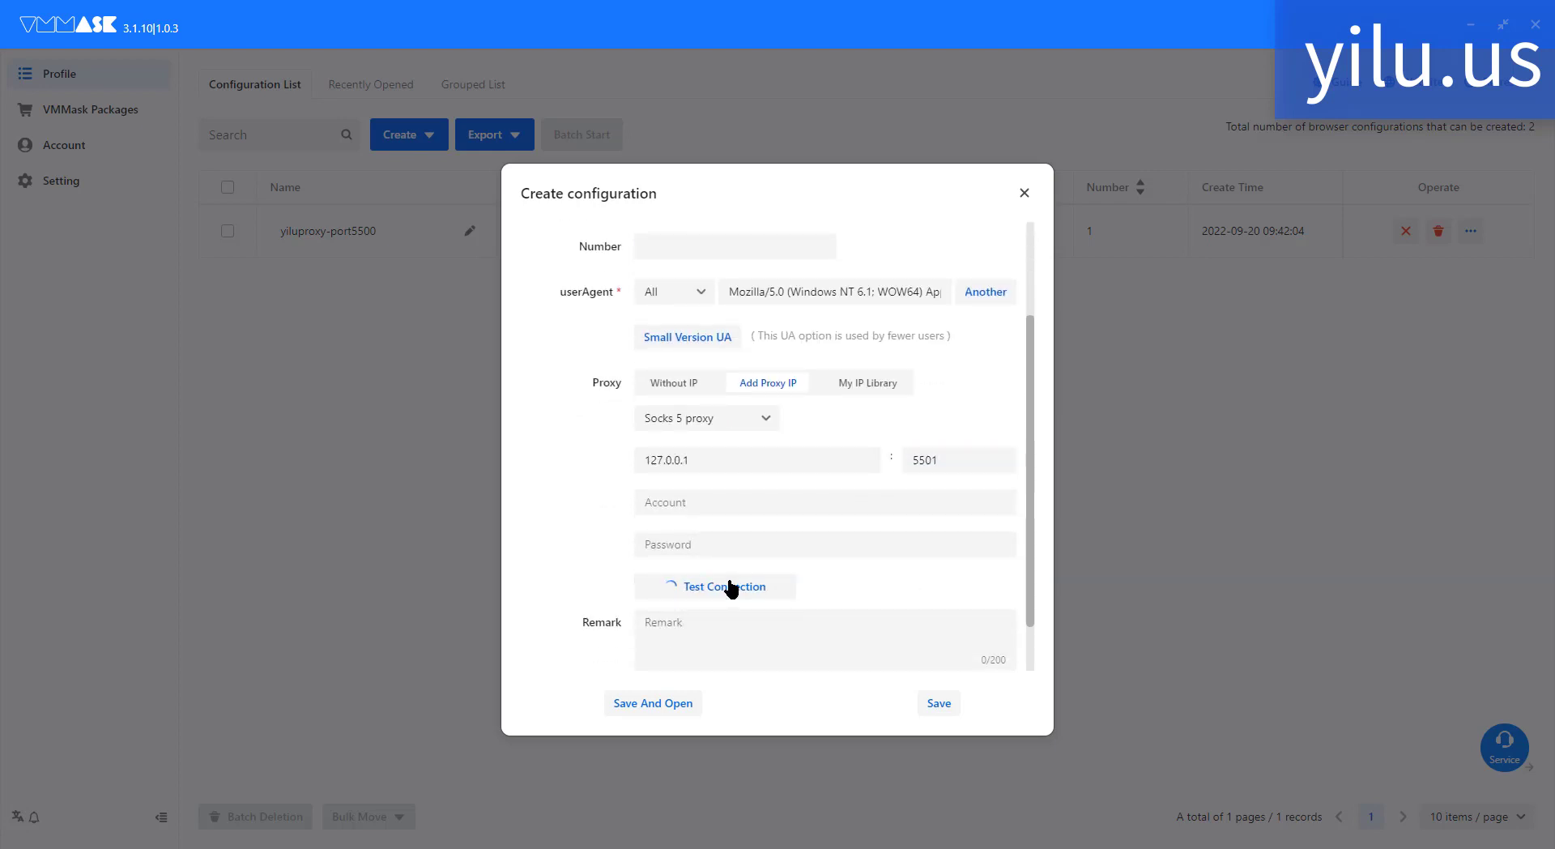
{"action": "left_click", "coordinate": [929, 707]}
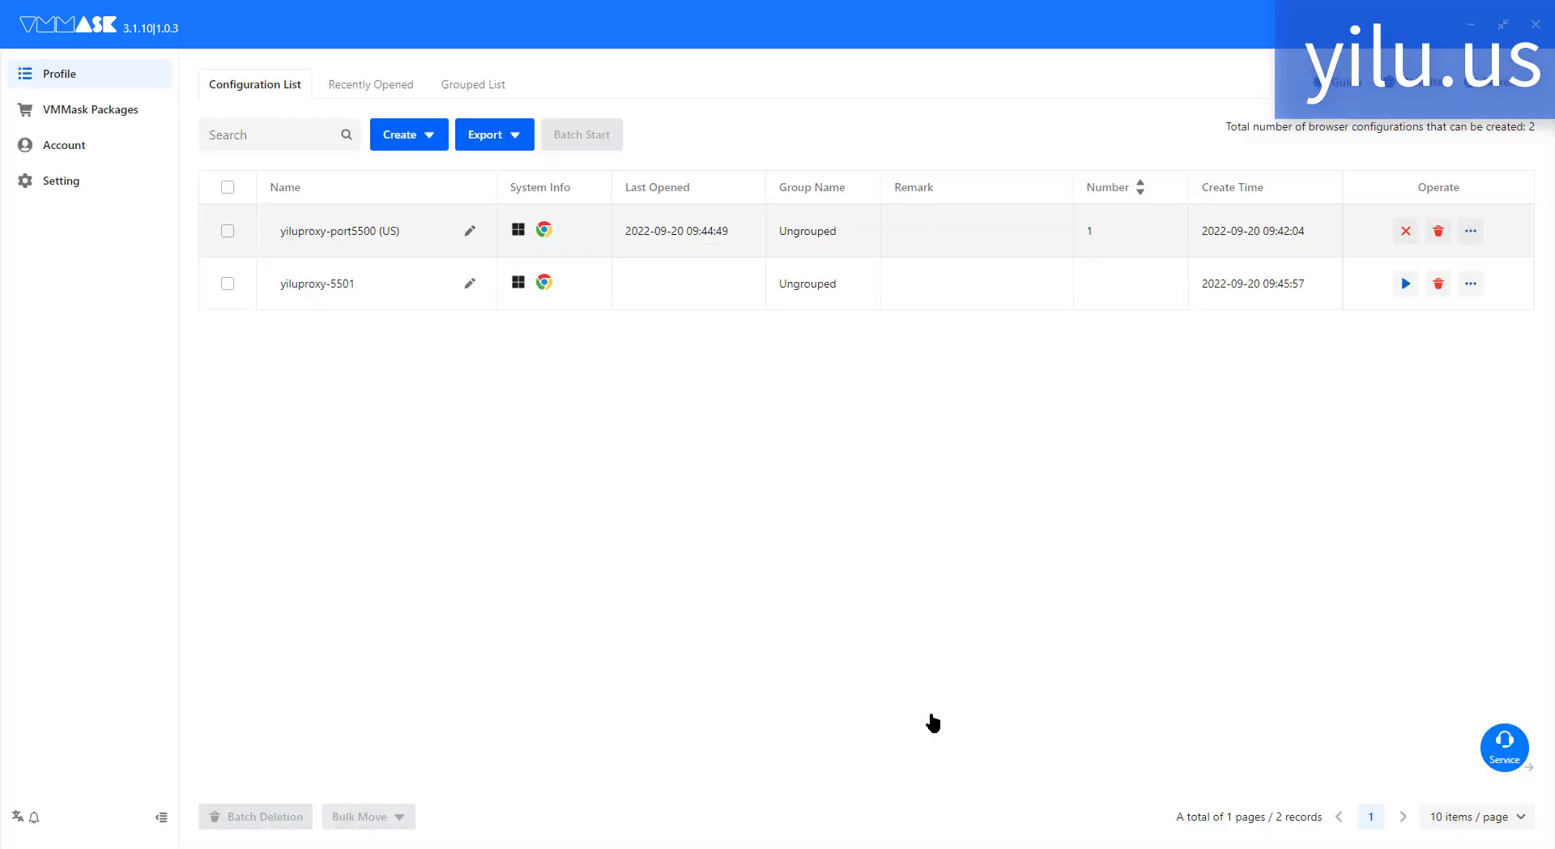
Start the browser of the yiluproxy-5501 configuration.
{"action": "left_click", "coordinate": [1405, 284]}
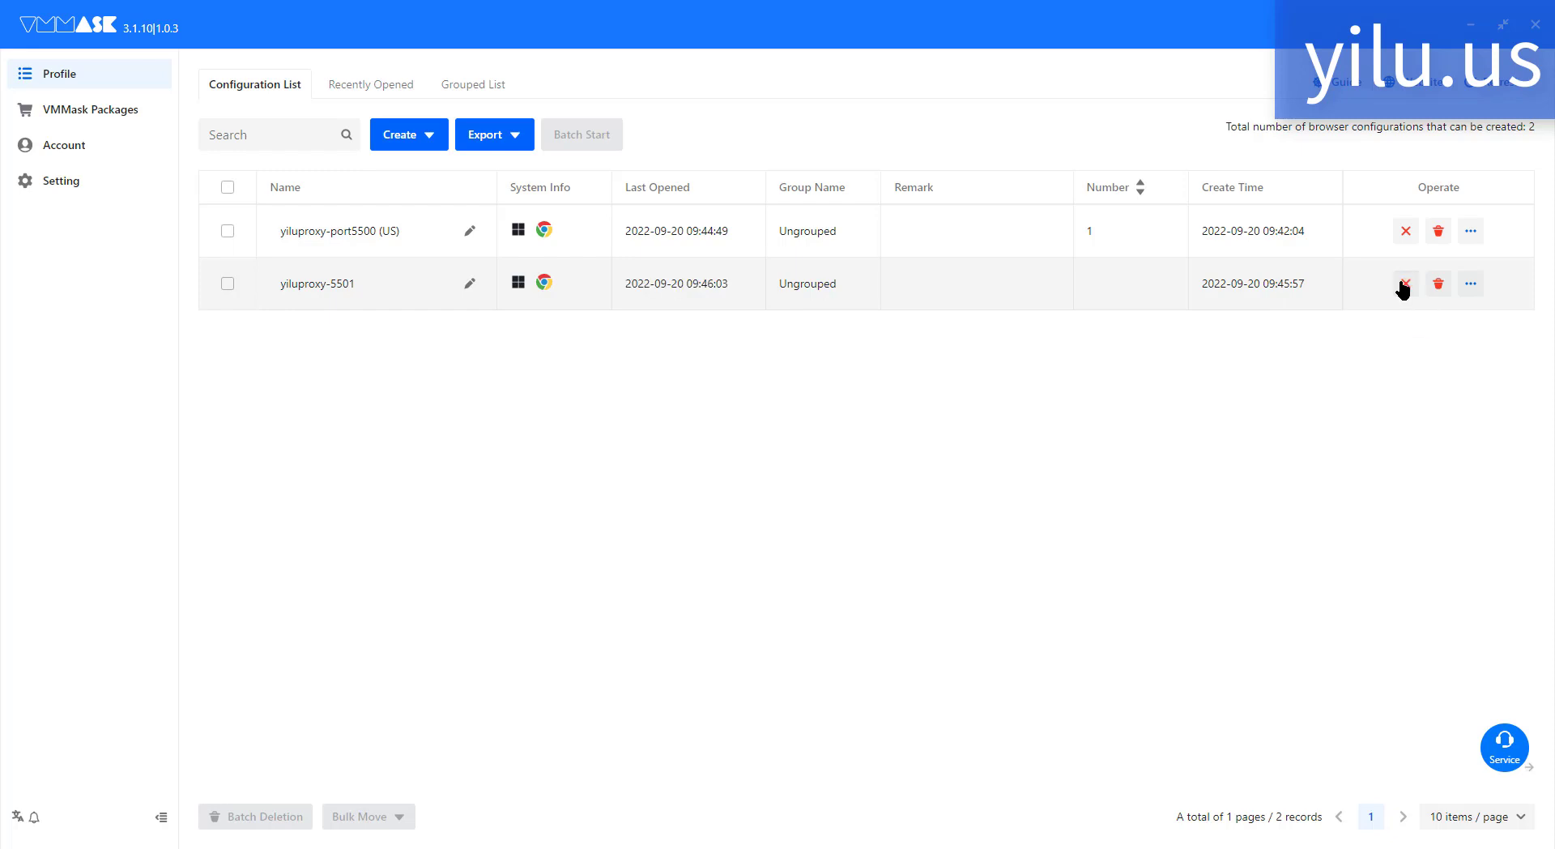
{"action": "left_click", "coordinate": [1405, 284]}
{"action": "left_click", "coordinate": [1404, 286]}
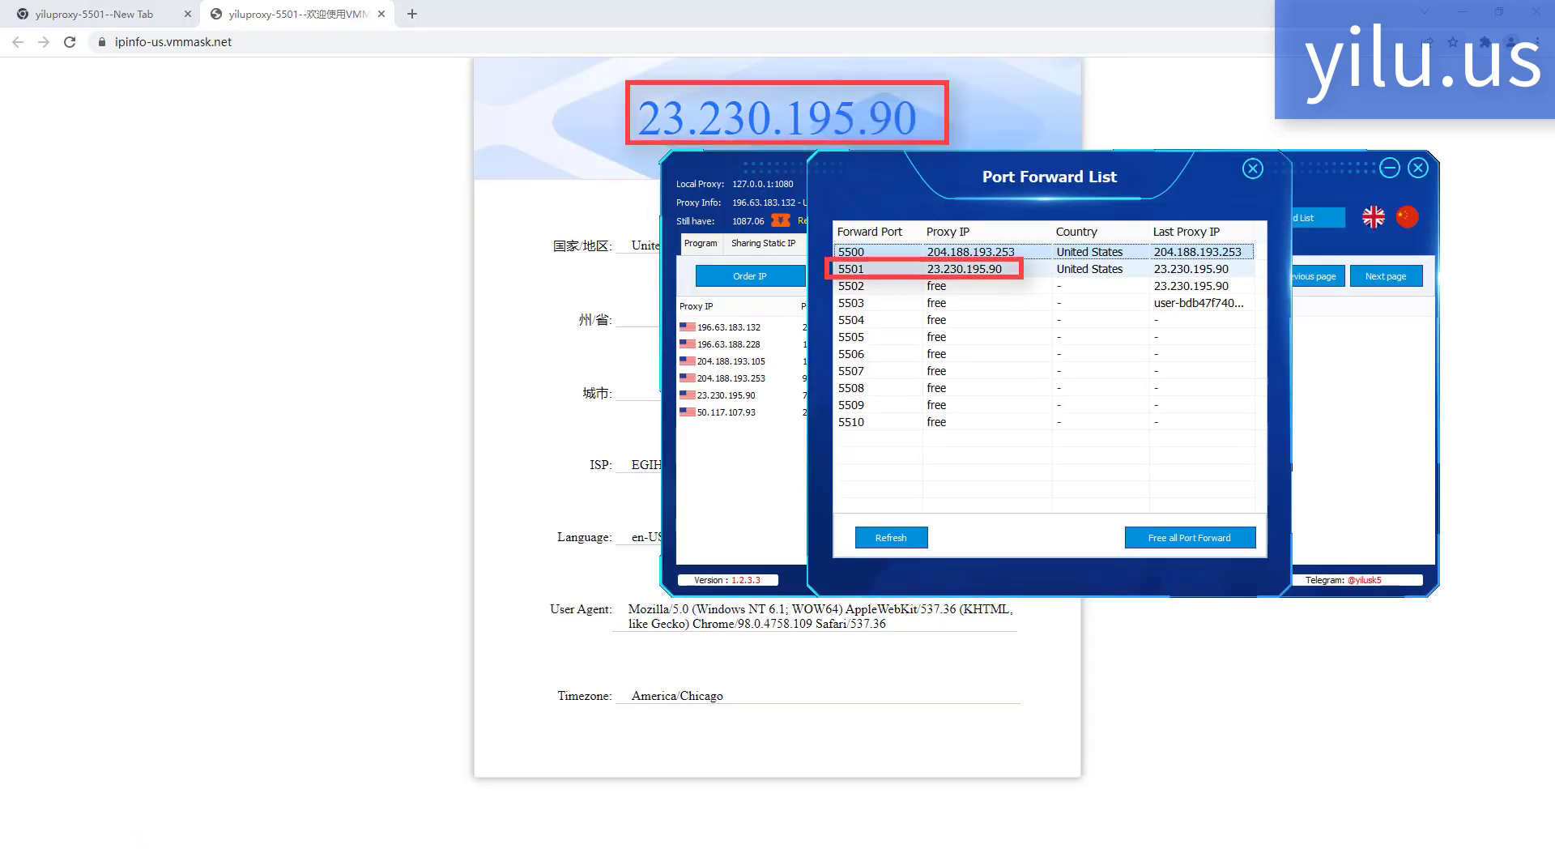
Compare the port 5500 and 5501 entries in YiLu Proxy's port forward list with the IPs in the two browsers.
{"action": "left_click", "coordinate": [964, 269]}
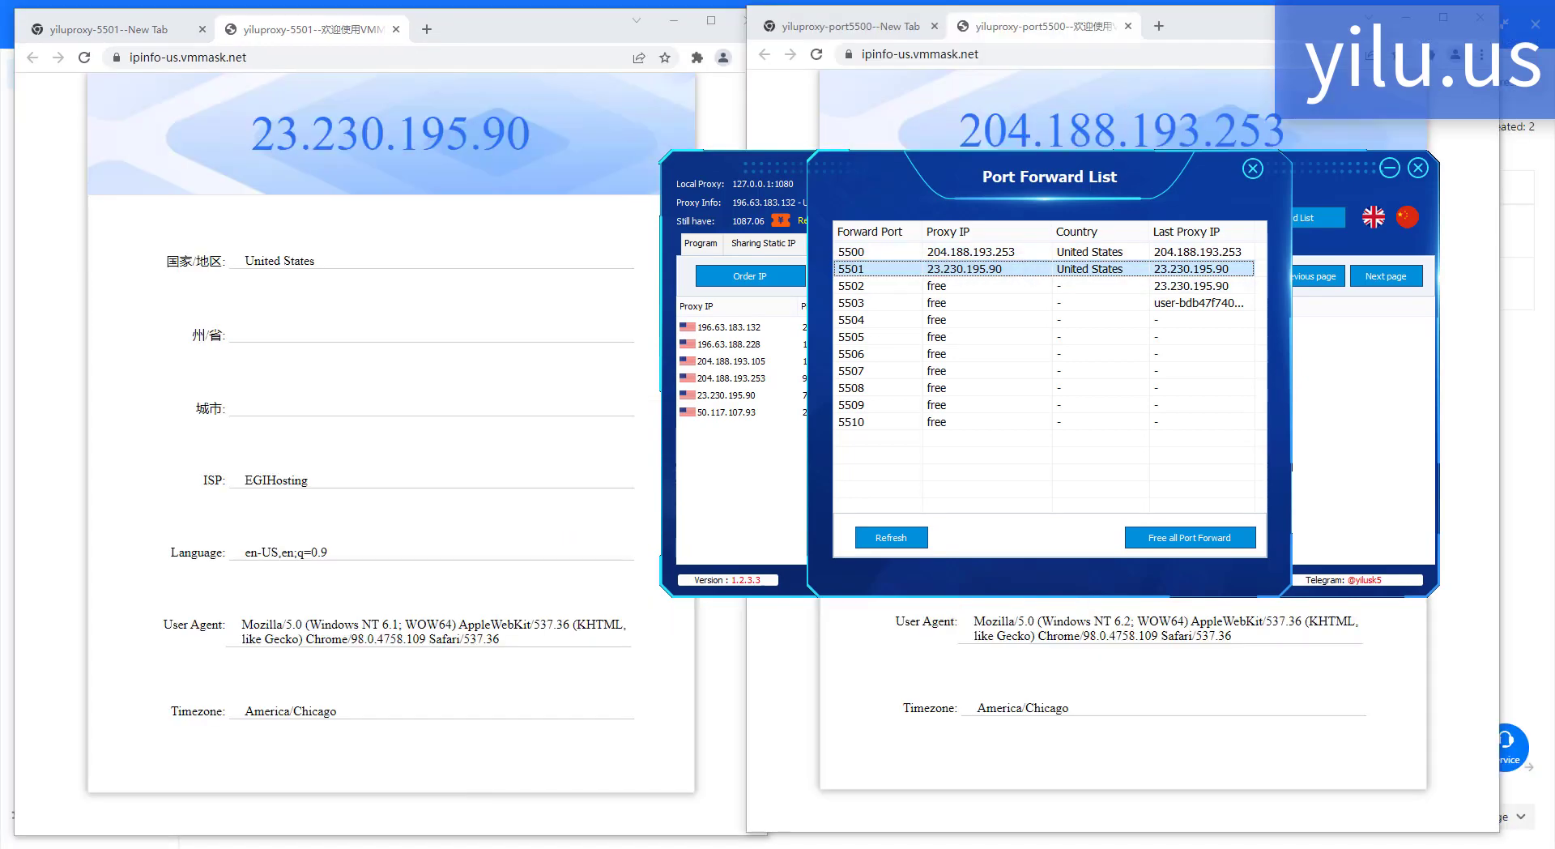
{"action": "left_click", "coordinate": [964, 252]}
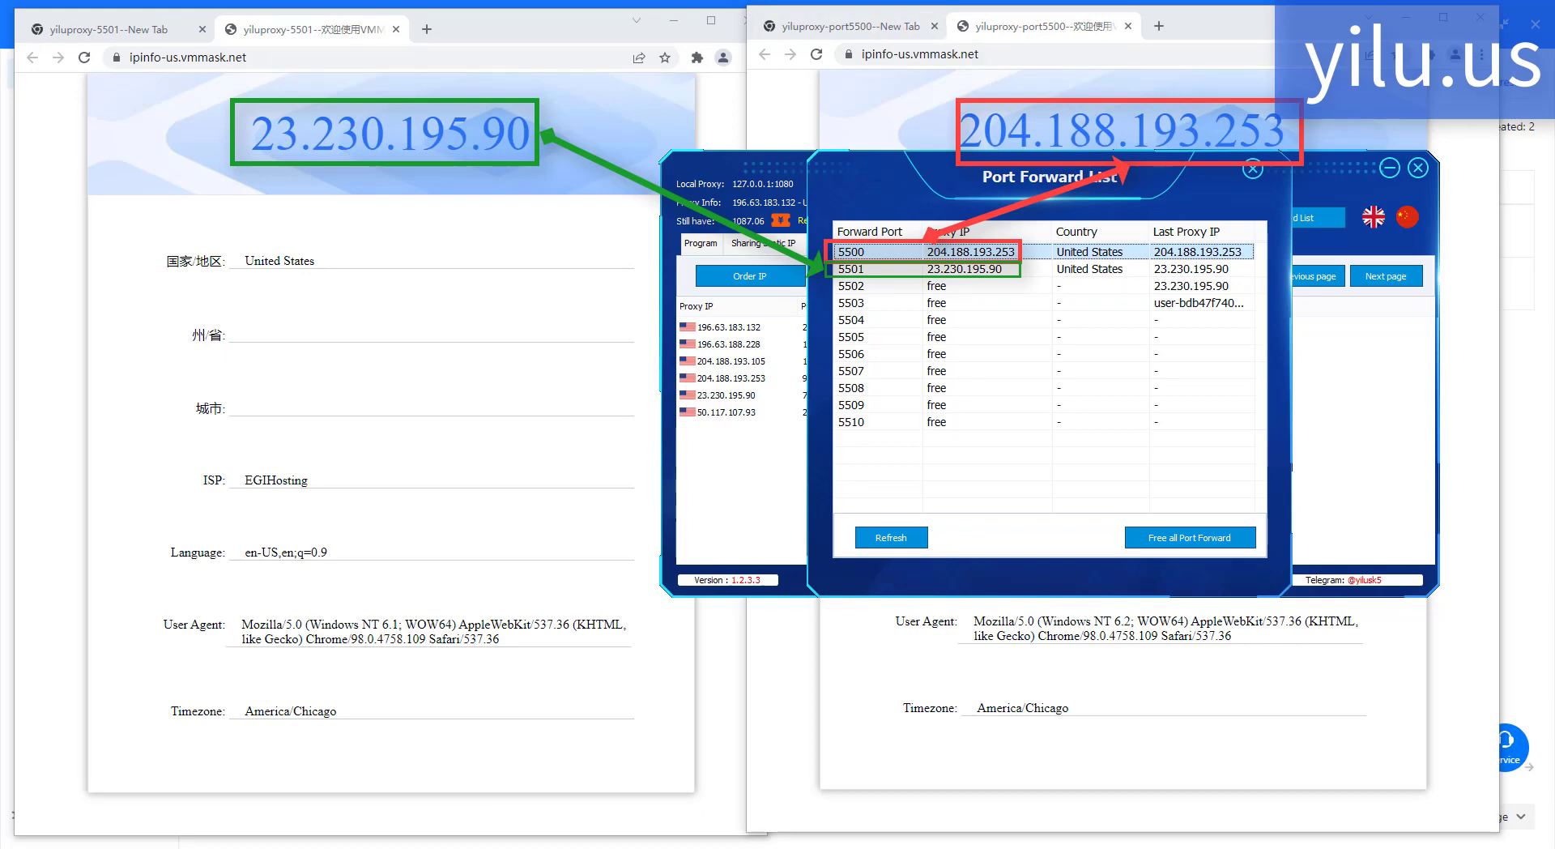
{"action": "left_click", "coordinate": [964, 269]}
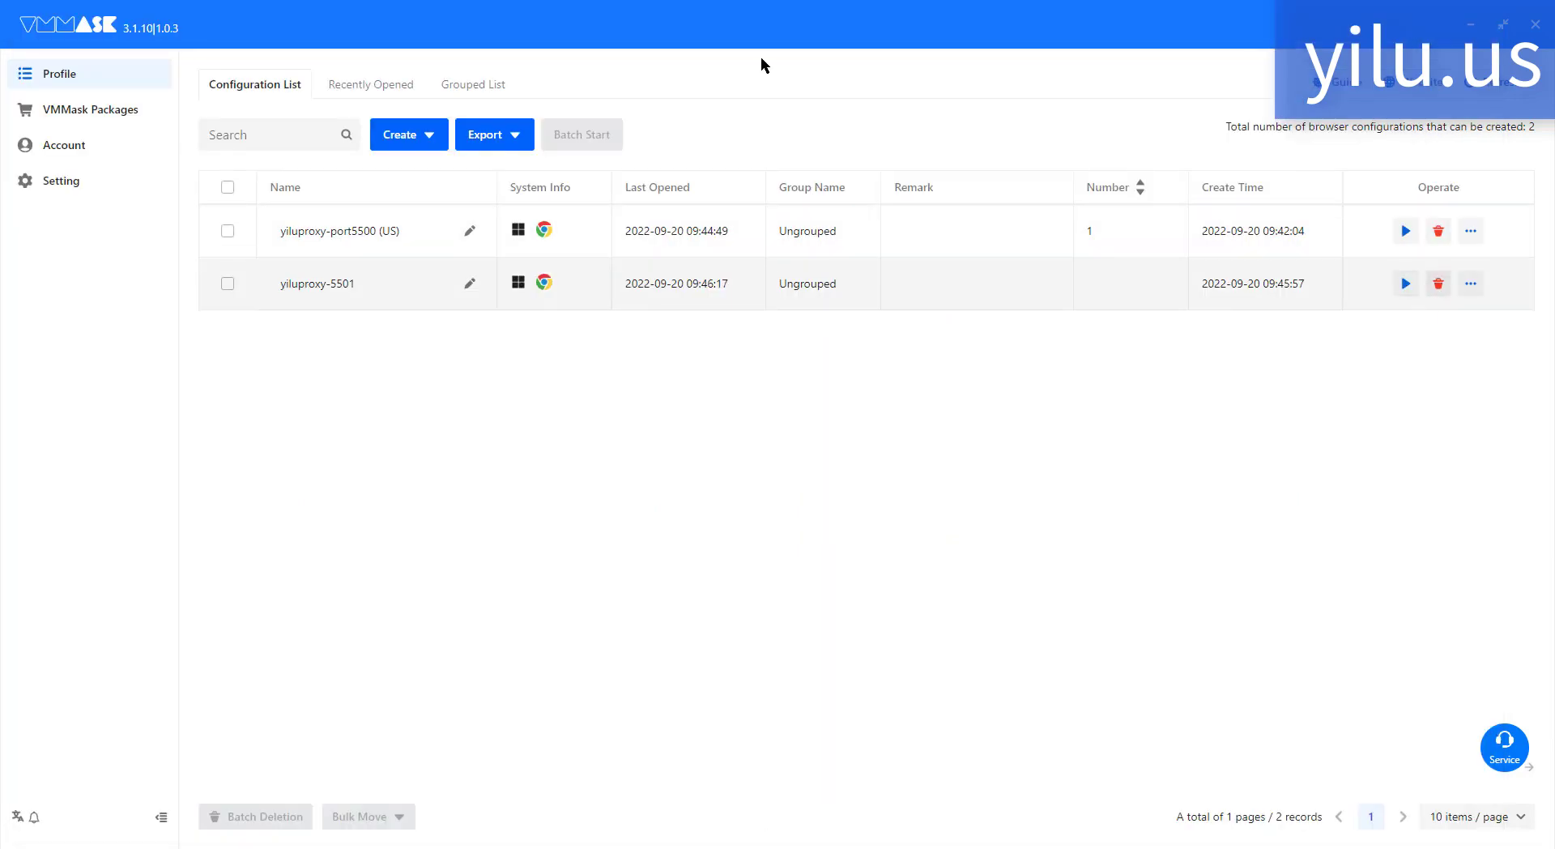
Delete the yiluproxy-5501 configuration from the VMMask configuration list.
{"action": "left_click", "coordinate": [1435, 285]}
{"action": "left_click", "coordinate": [921, 208]}
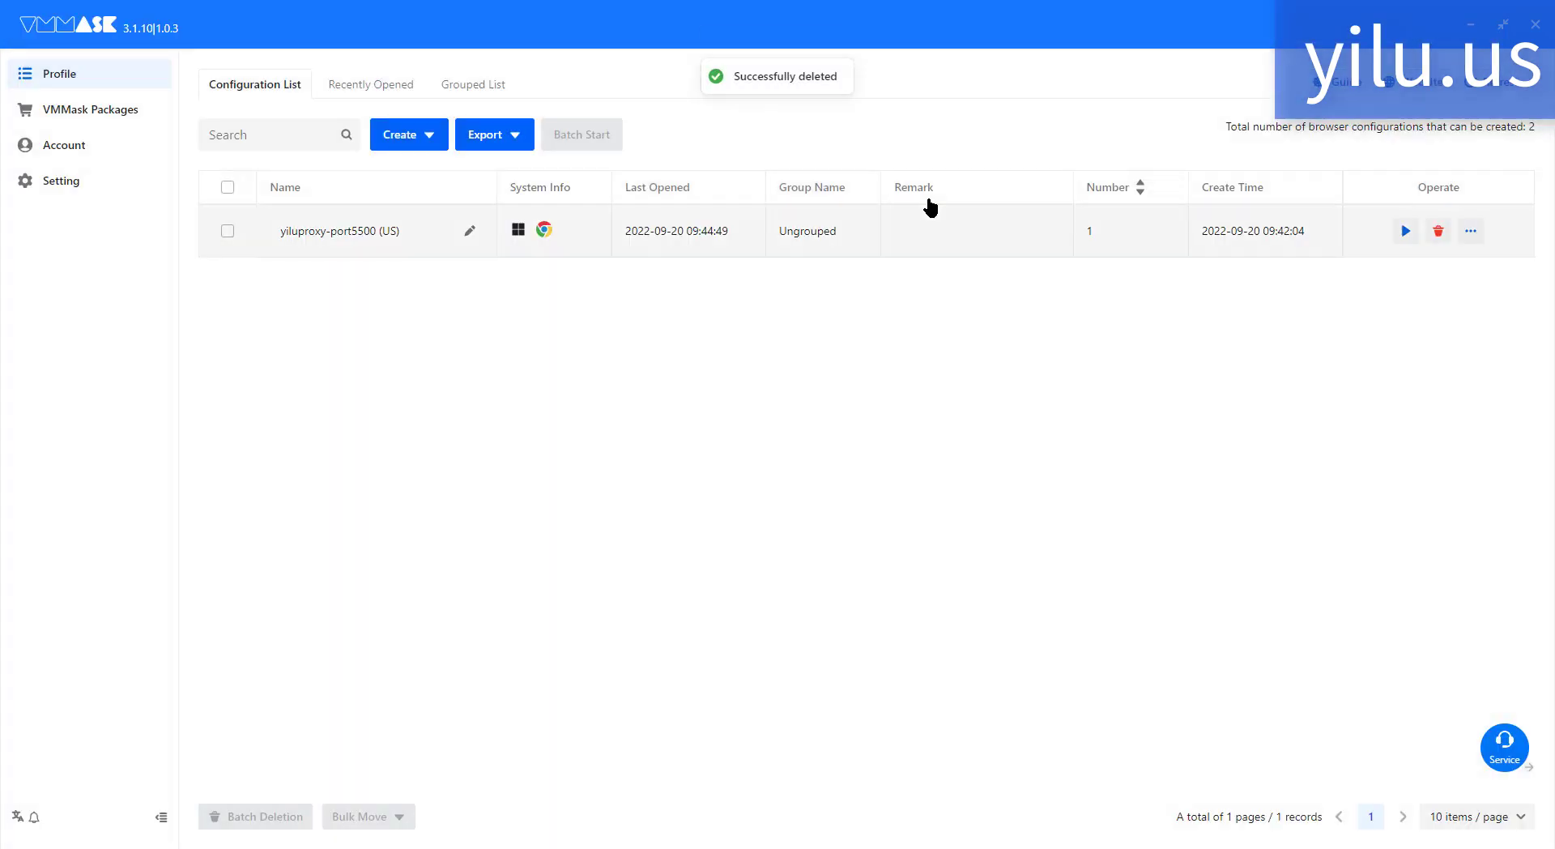
Start a new configuration named yiluproxy-rotating-ip and set its user agent version to 98.
{"action": "left_click", "coordinate": [418, 171]}
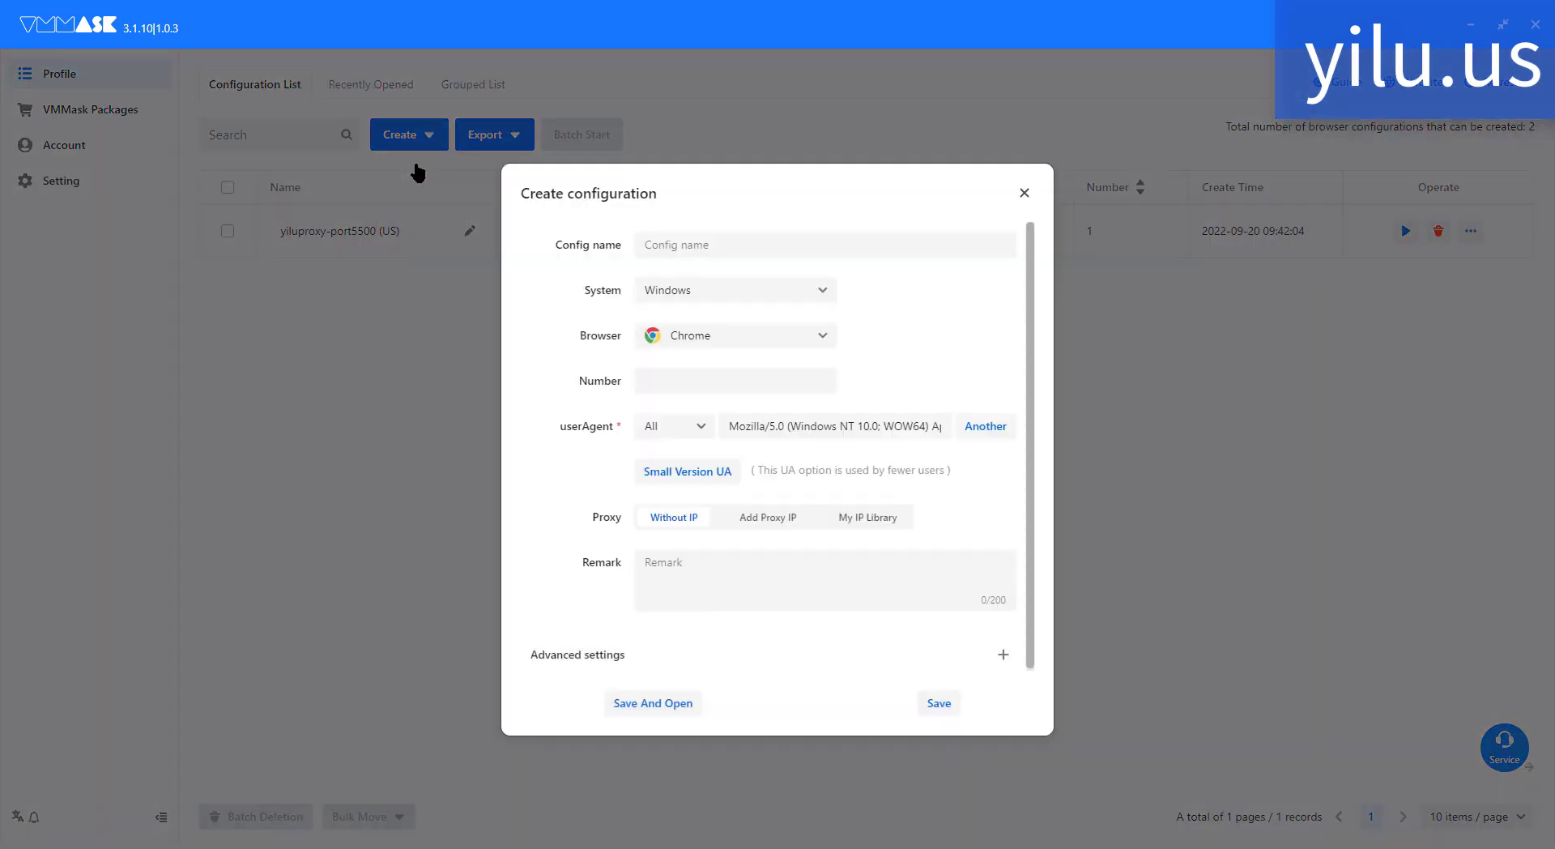
{"action": "left_click", "coordinate": [692, 245]}
{"action": "type", "text": "yil"}
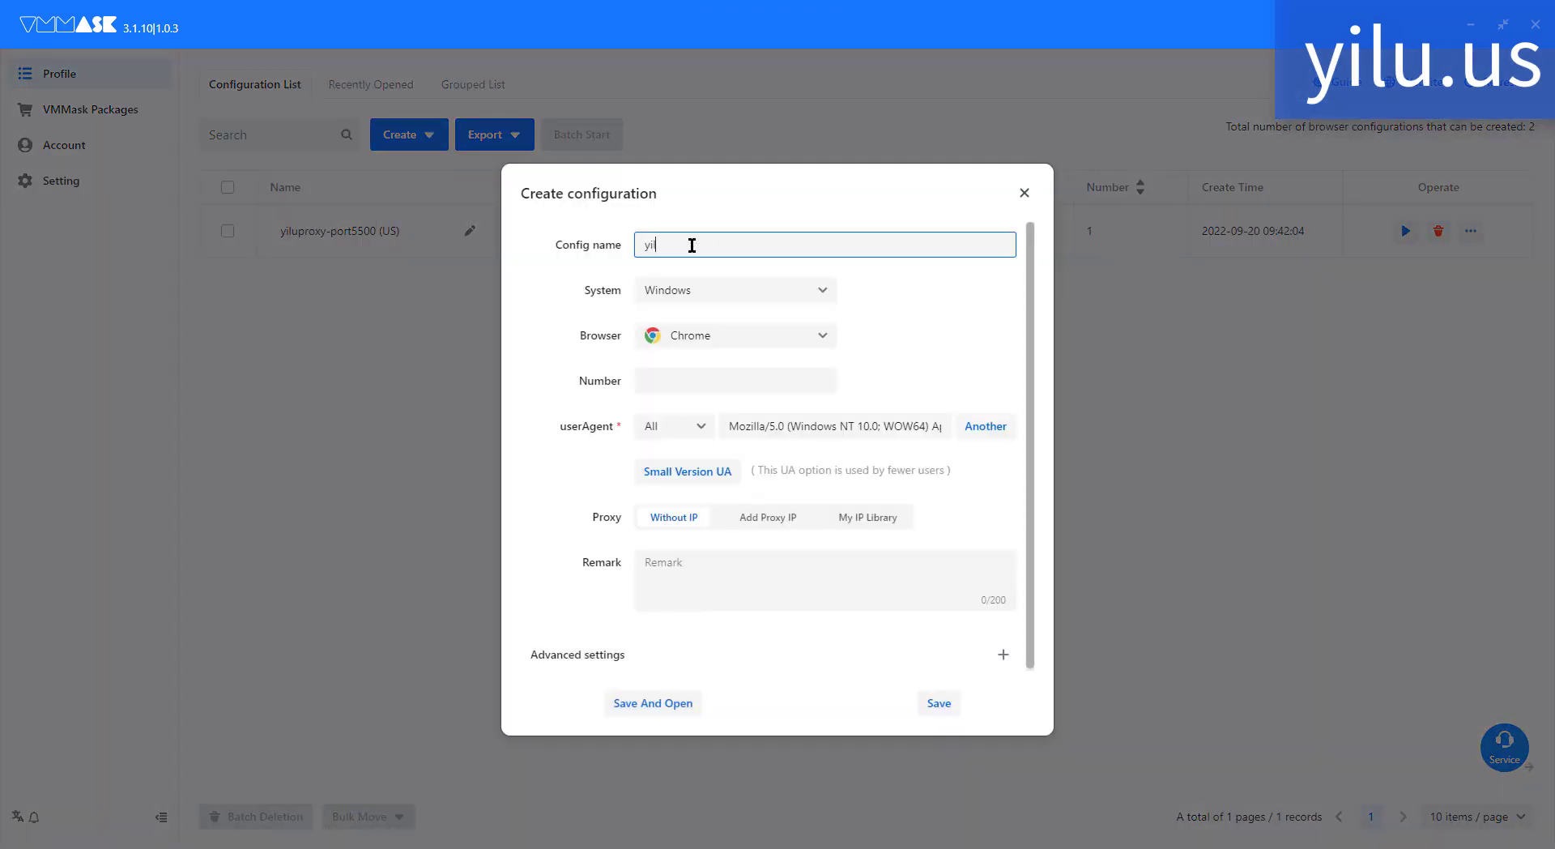
{"action": "type", "text": "uproxy-rotating-ip"}
{"action": "left_click", "coordinate": [700, 426]}
{"action": "left_click", "coordinate": [684, 488]}
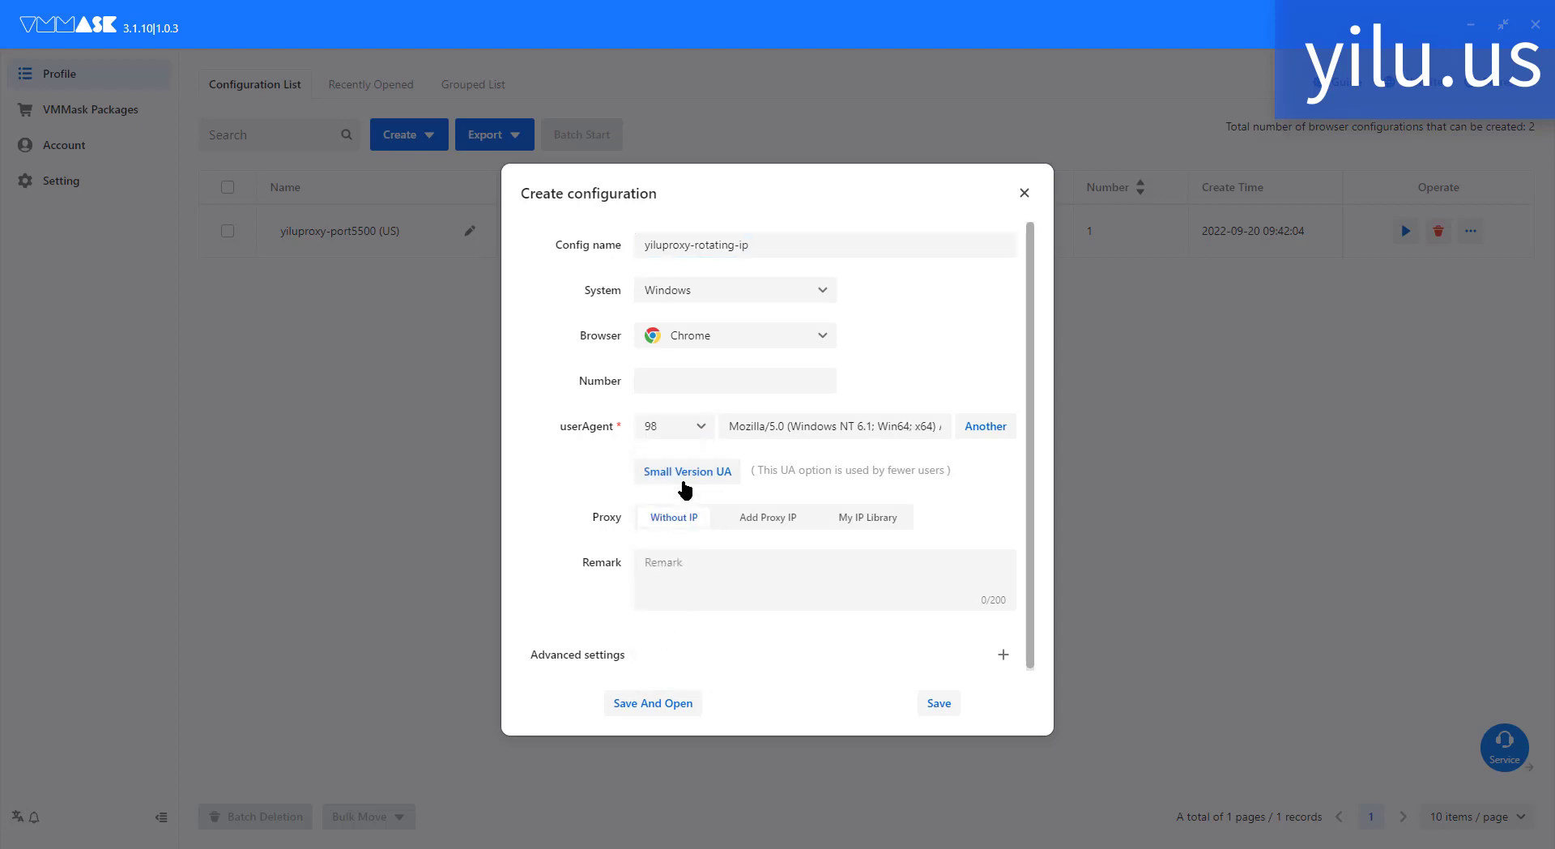
Add a proxy IP to the new configuration with the proxy type Socks 5.
{"action": "left_click", "coordinate": [749, 520]}
{"action": "scroll", "coordinate": [746, 528], "scroll_direction": "down", "scroll_amount": 2}
{"action": "left_click", "coordinate": [664, 425]}
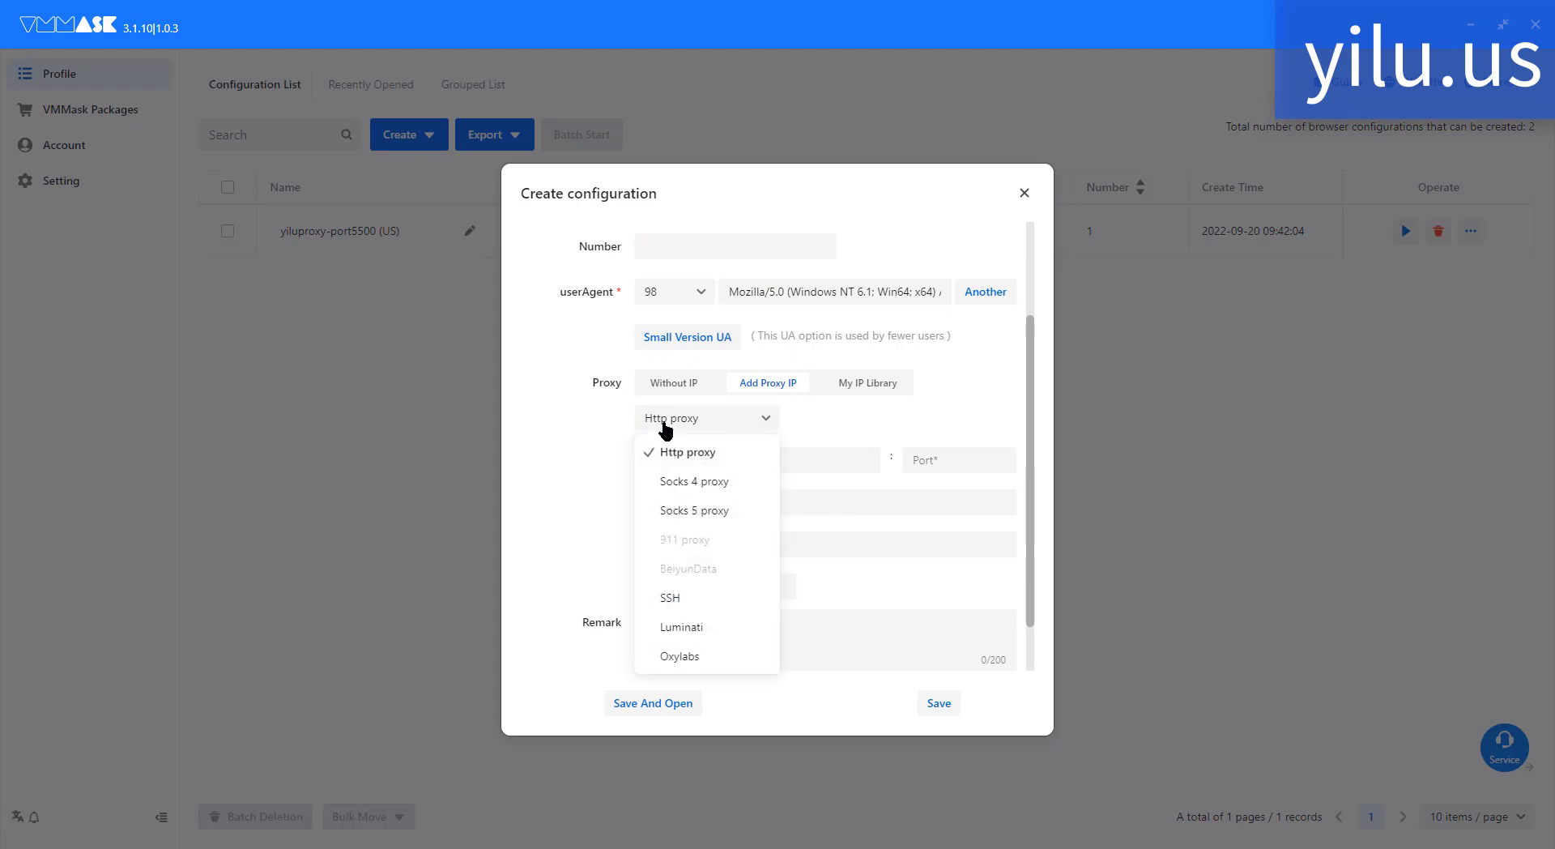
{"action": "left_click", "coordinate": [694, 510]}
{"action": "left_click", "coordinate": [685, 461]}
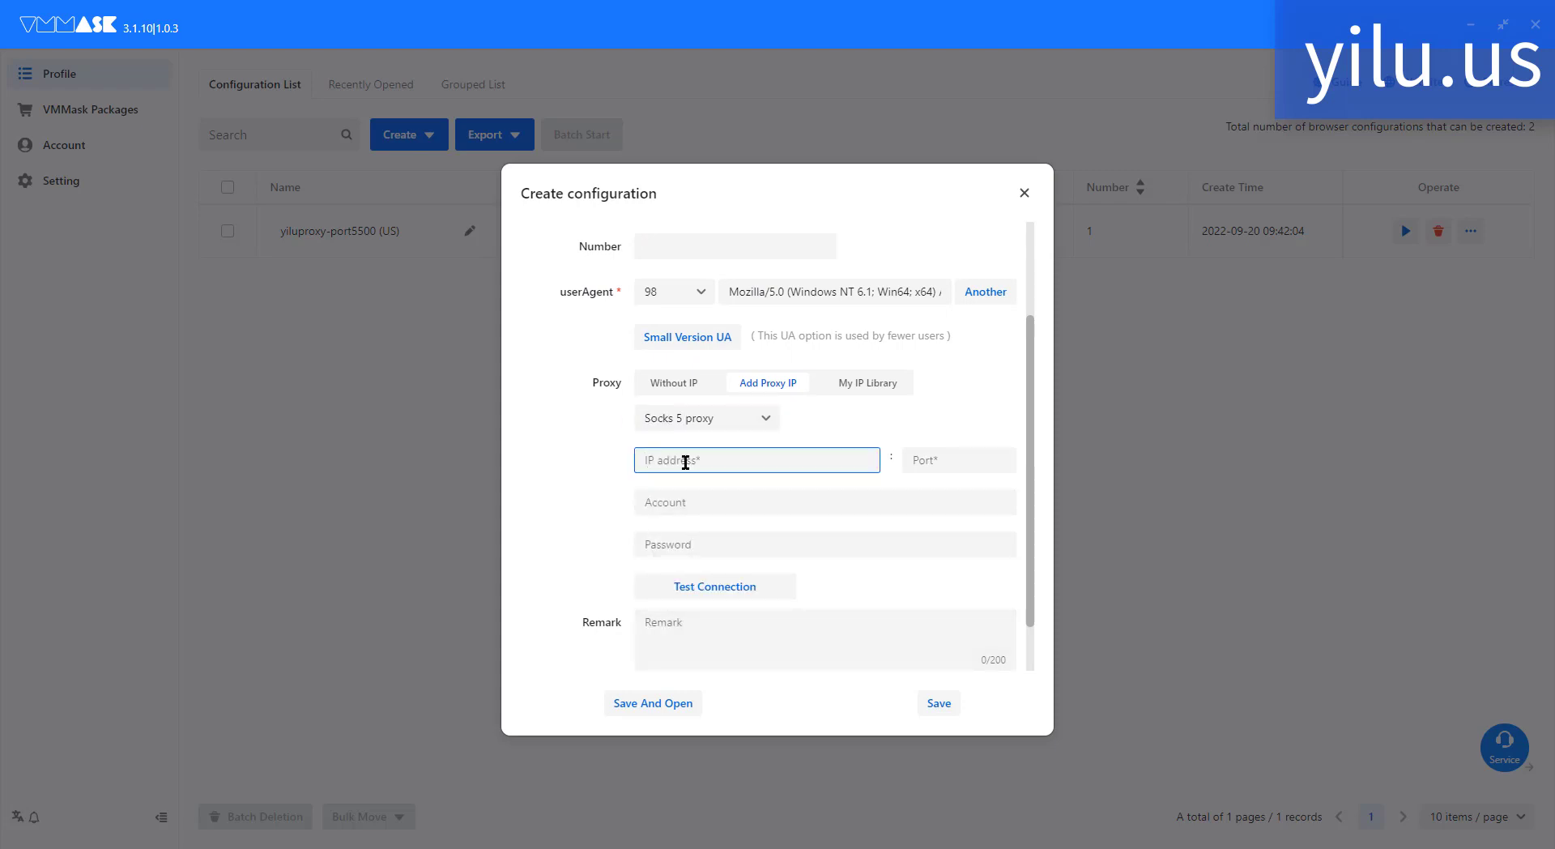
Switch to YiLu Proxy and set the rotating residential IP location to CA-Canada, state MB-Manitoba, city Winnipeg.
{"action": "right_click", "coordinate": [1198, 848]}
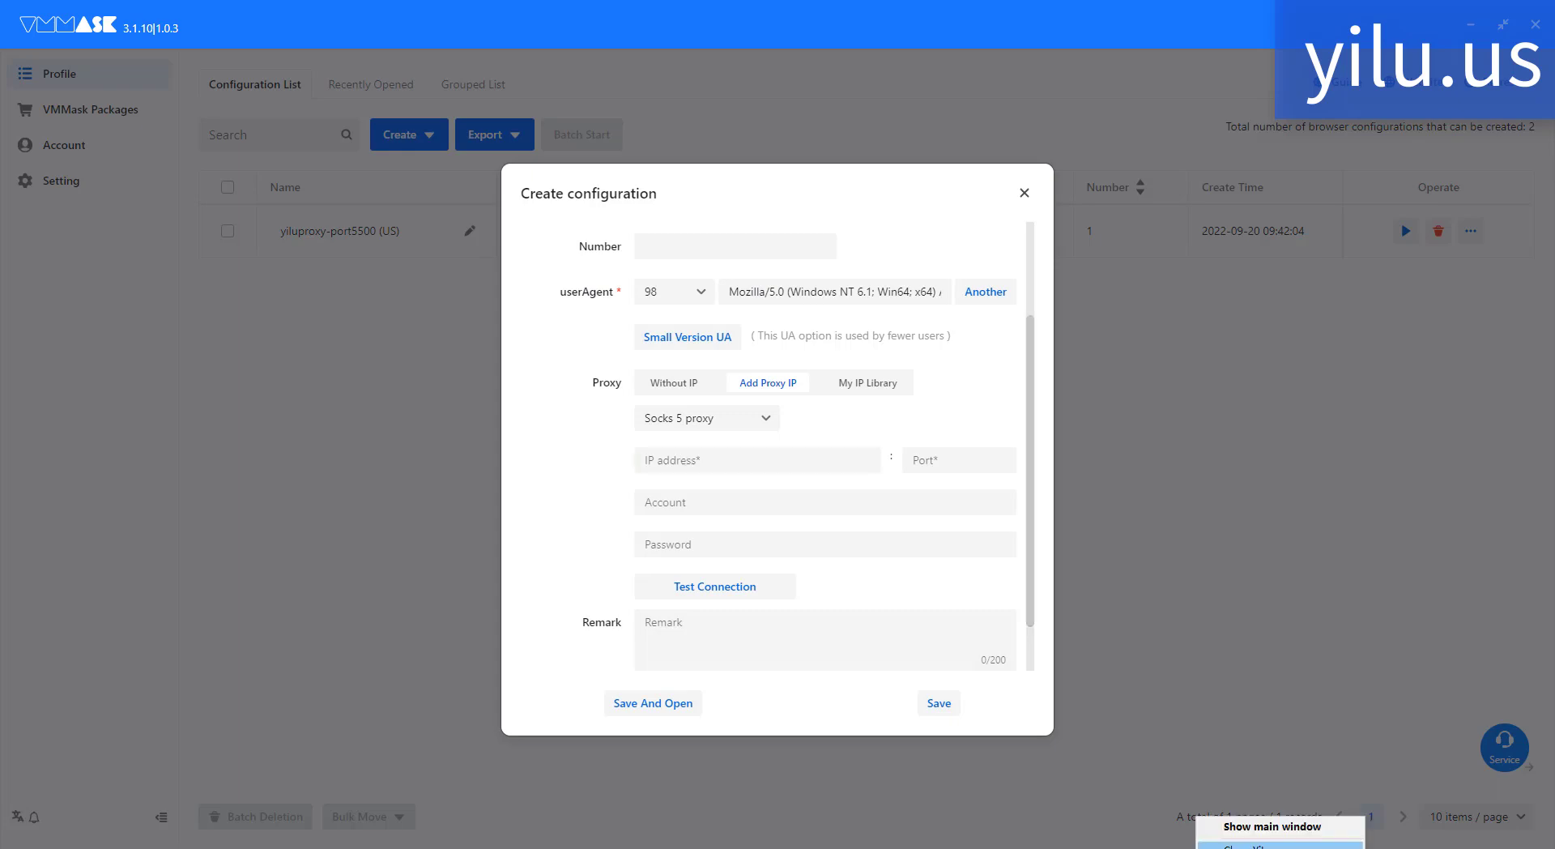
{"action": "left_click", "coordinate": [1273, 827]}
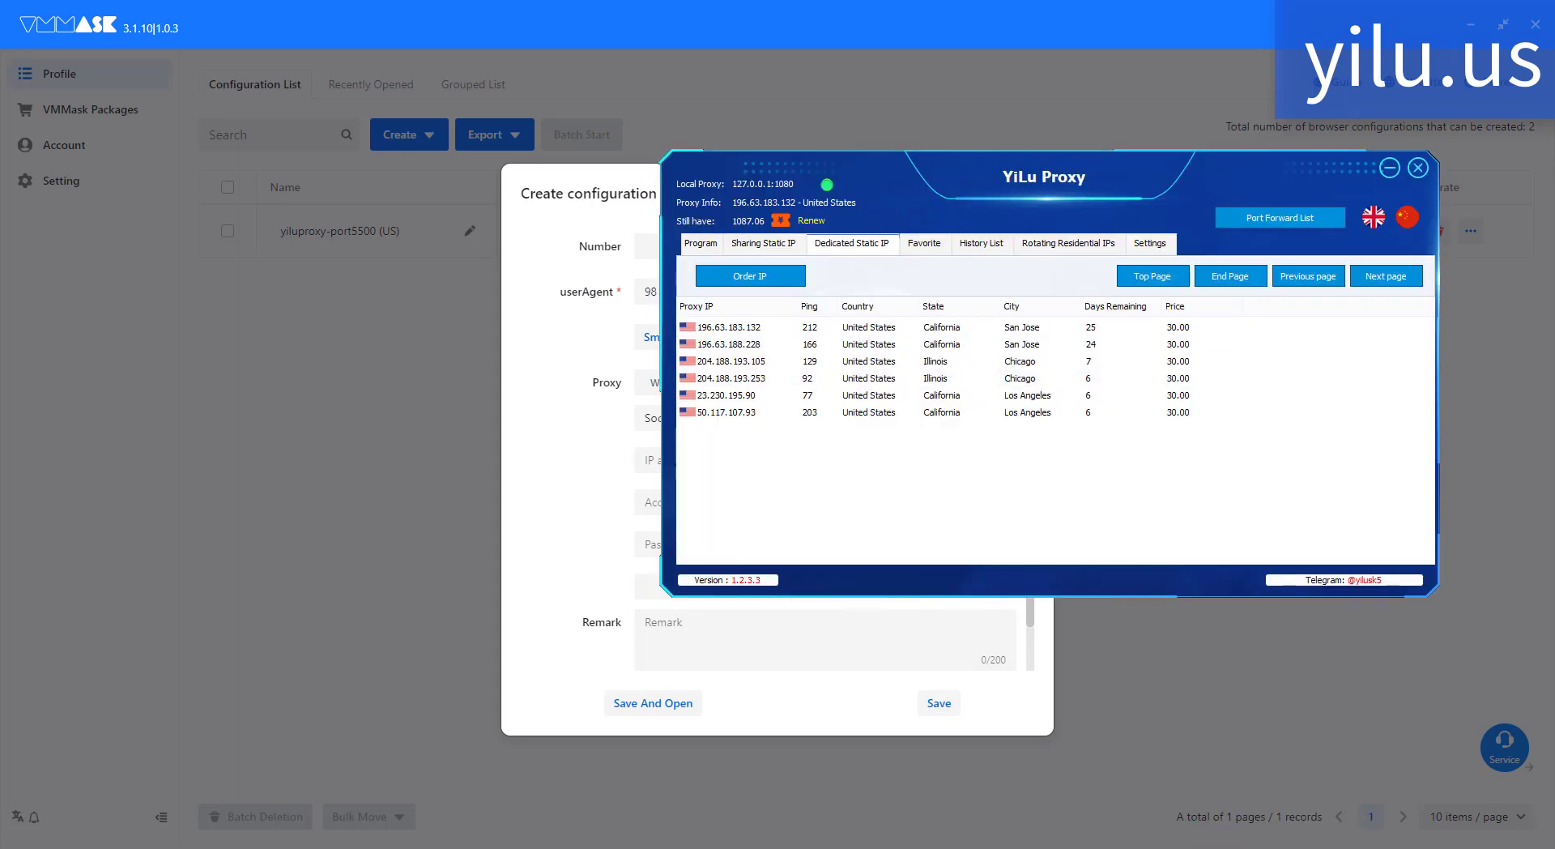
{"action": "left_click", "coordinate": [1068, 244]}
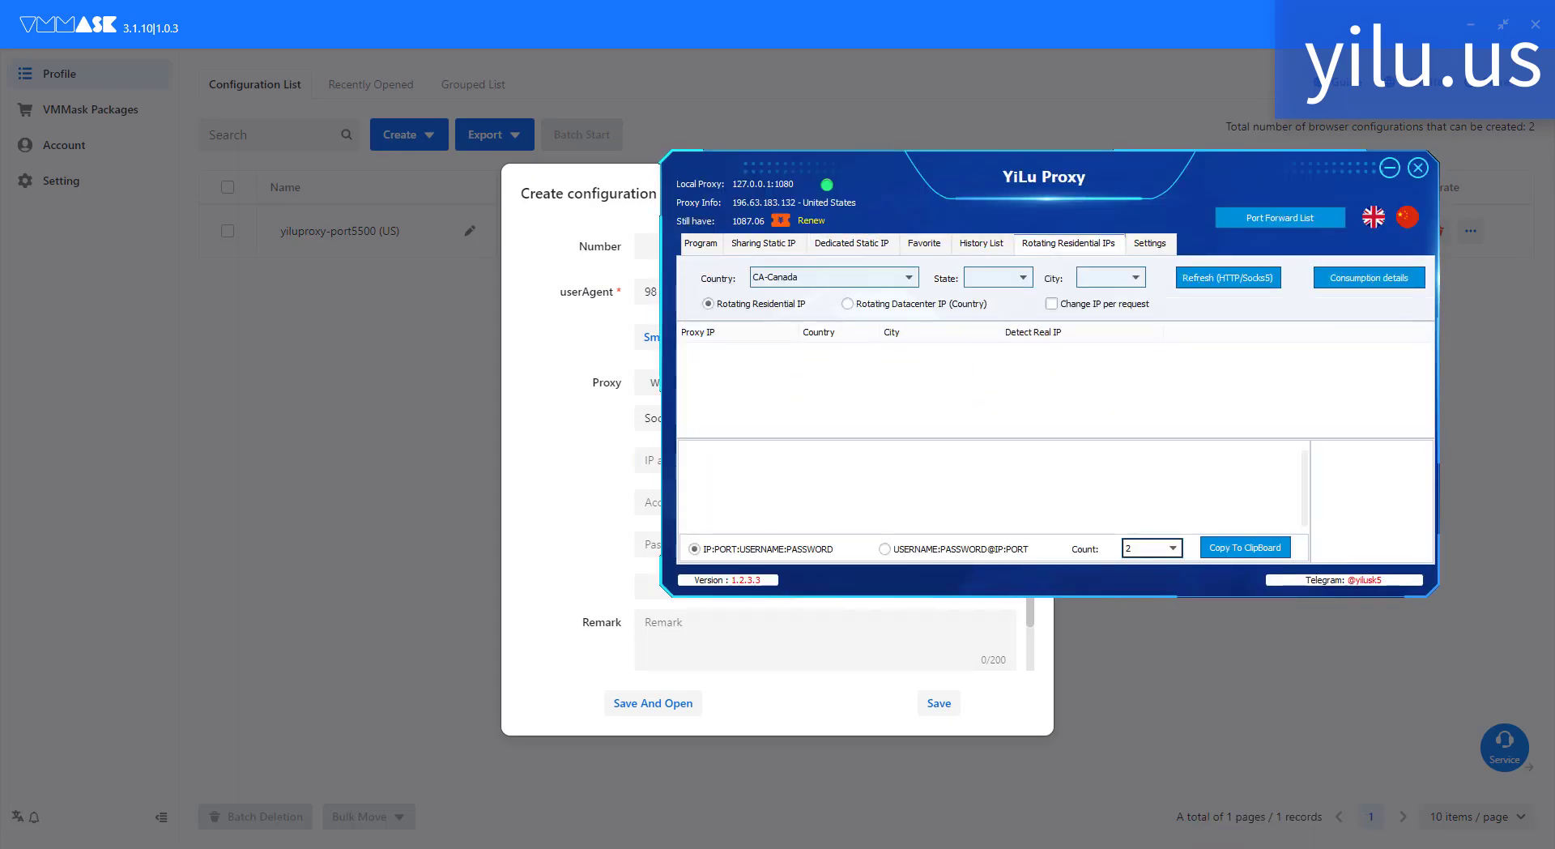
{"action": "left_click", "coordinate": [860, 277]}
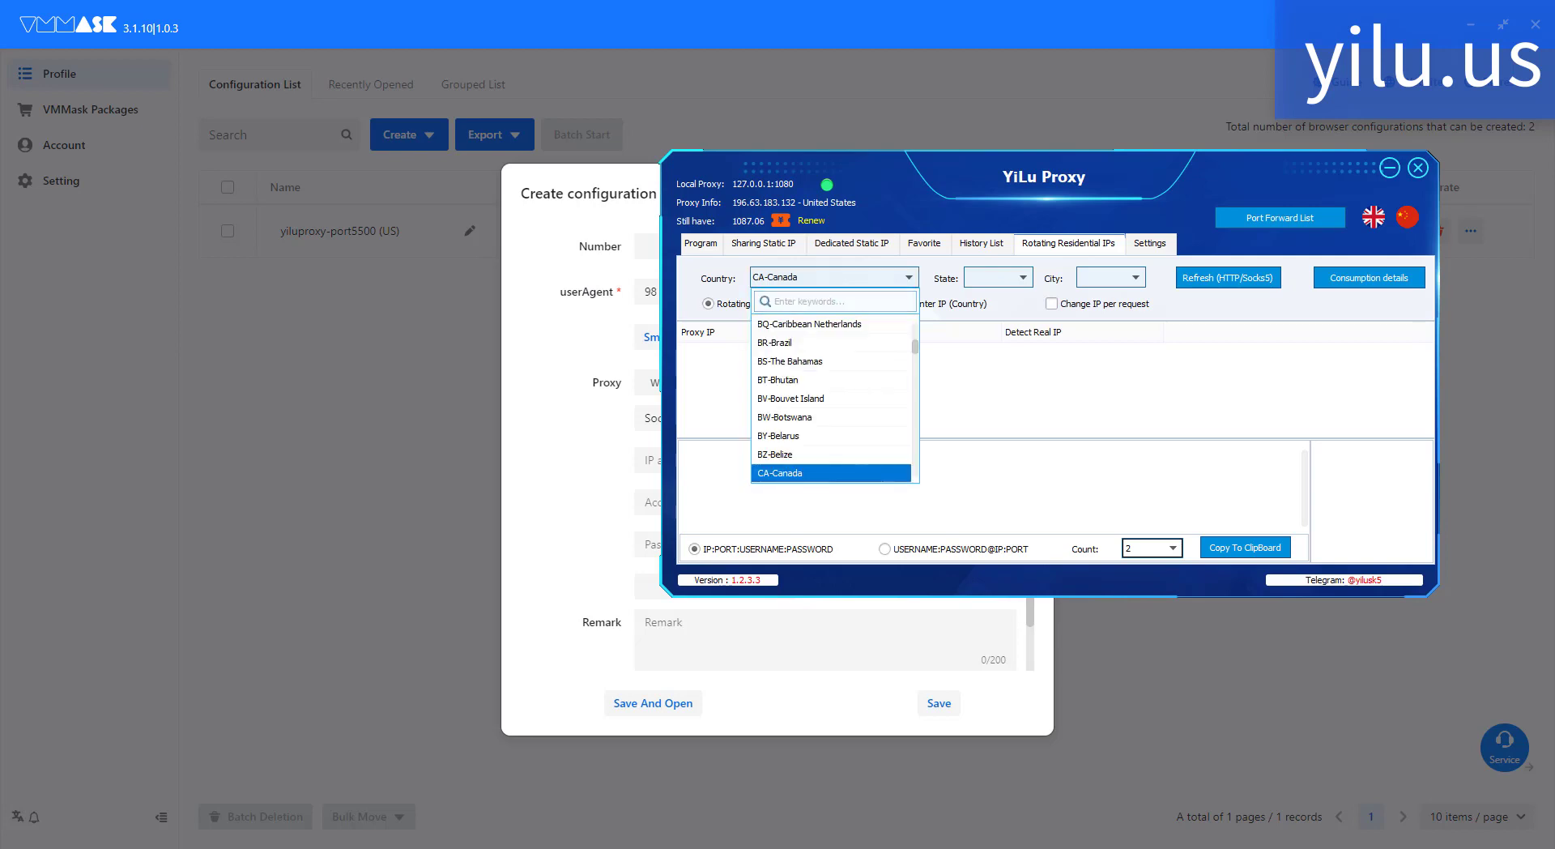
{"action": "left_click", "coordinate": [1004, 277]}
{"action": "left_click", "coordinate": [998, 277]}
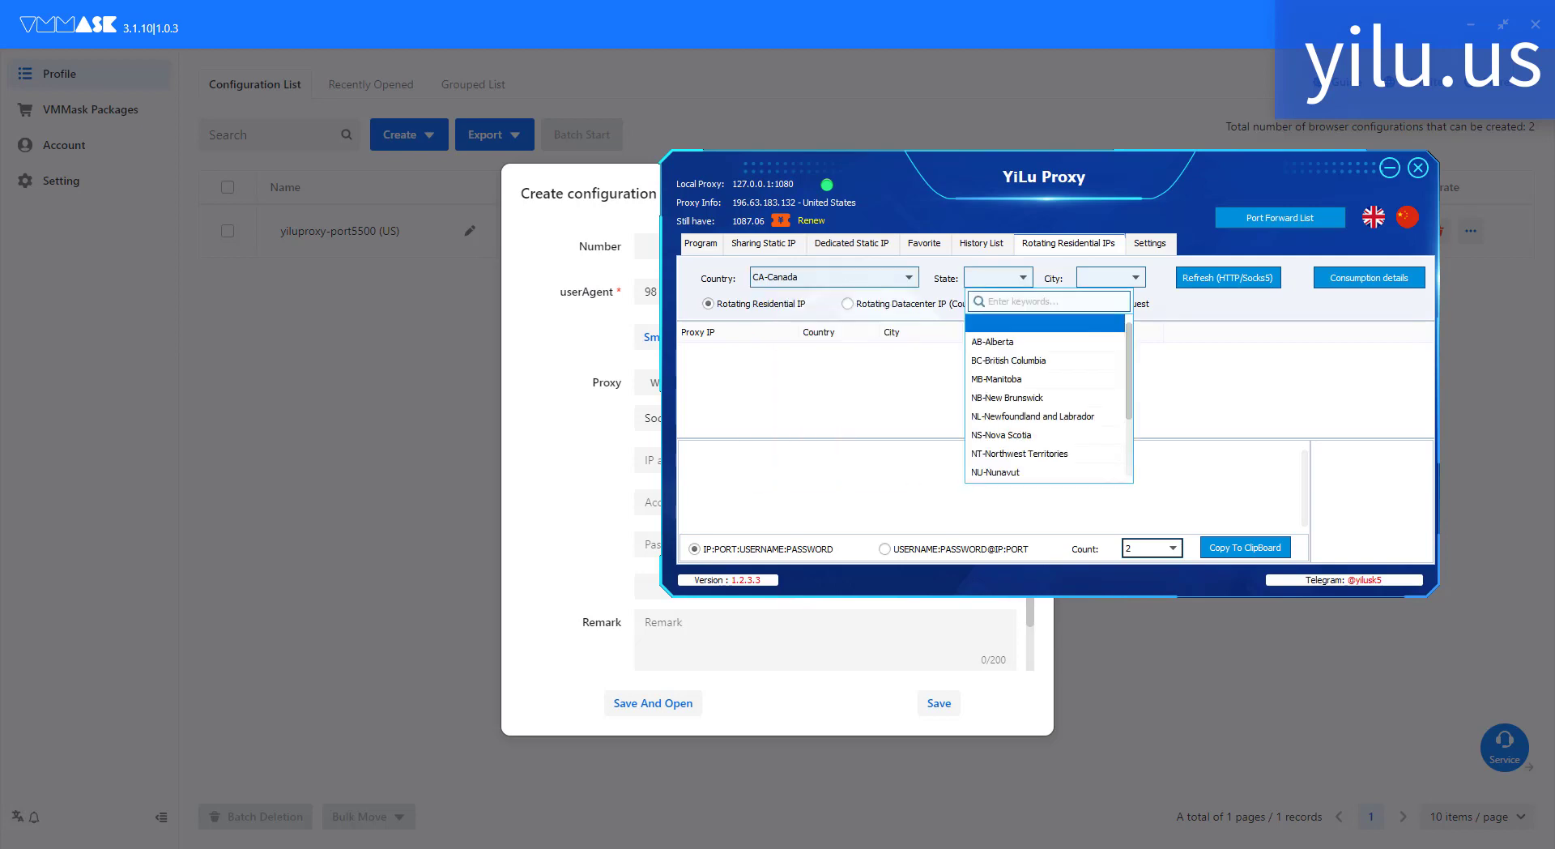
{"action": "left_click", "coordinate": [996, 379]}
{"action": "left_click", "coordinate": [1110, 277]}
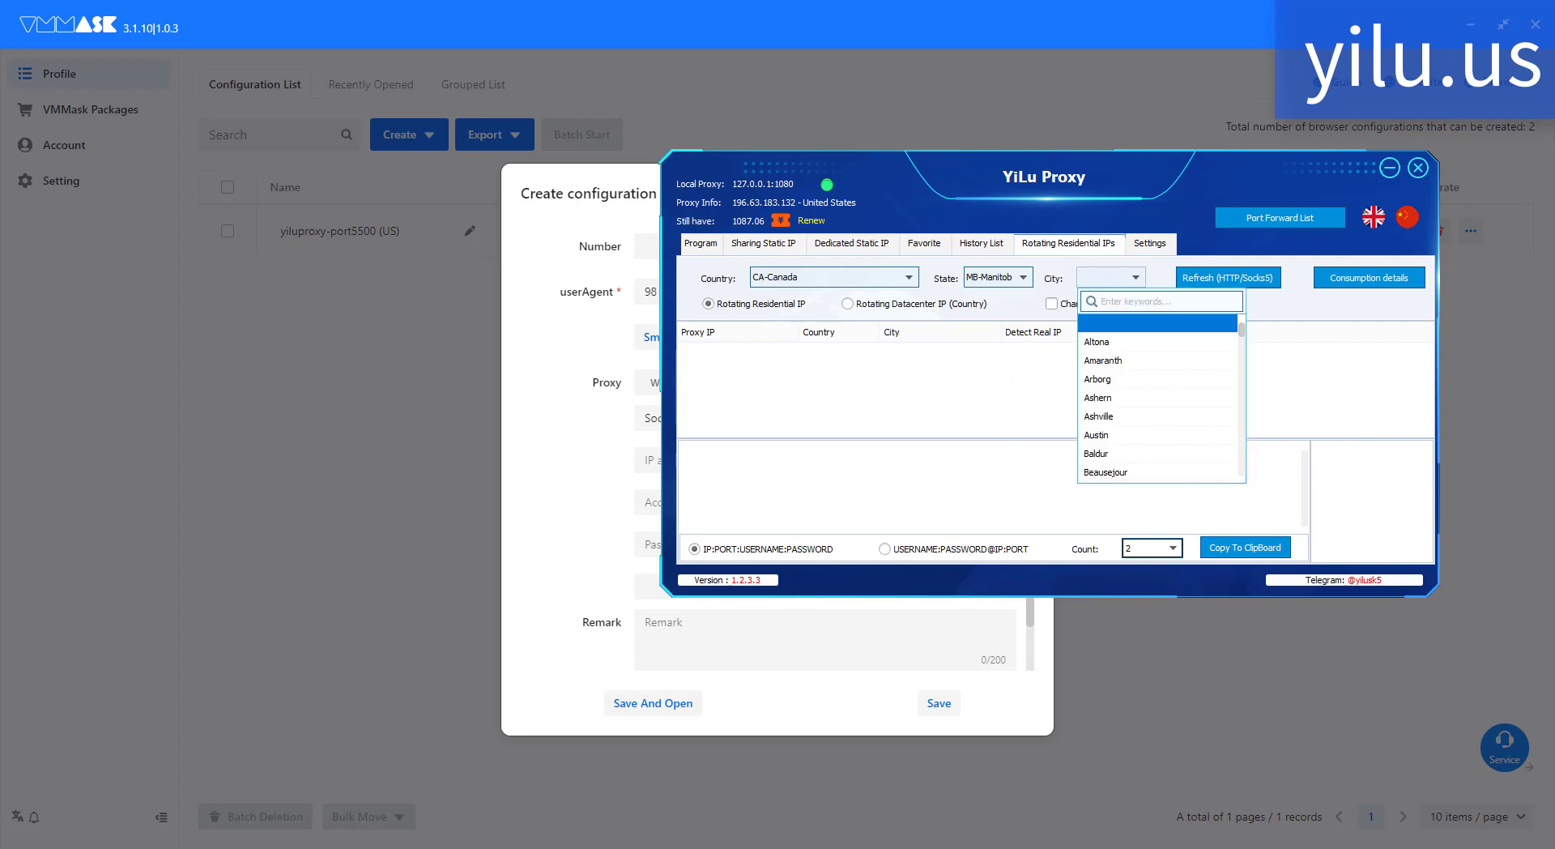
{"action": "scroll", "coordinate": [1158, 397], "scroll_direction": "down", "scroll_amount": 7}
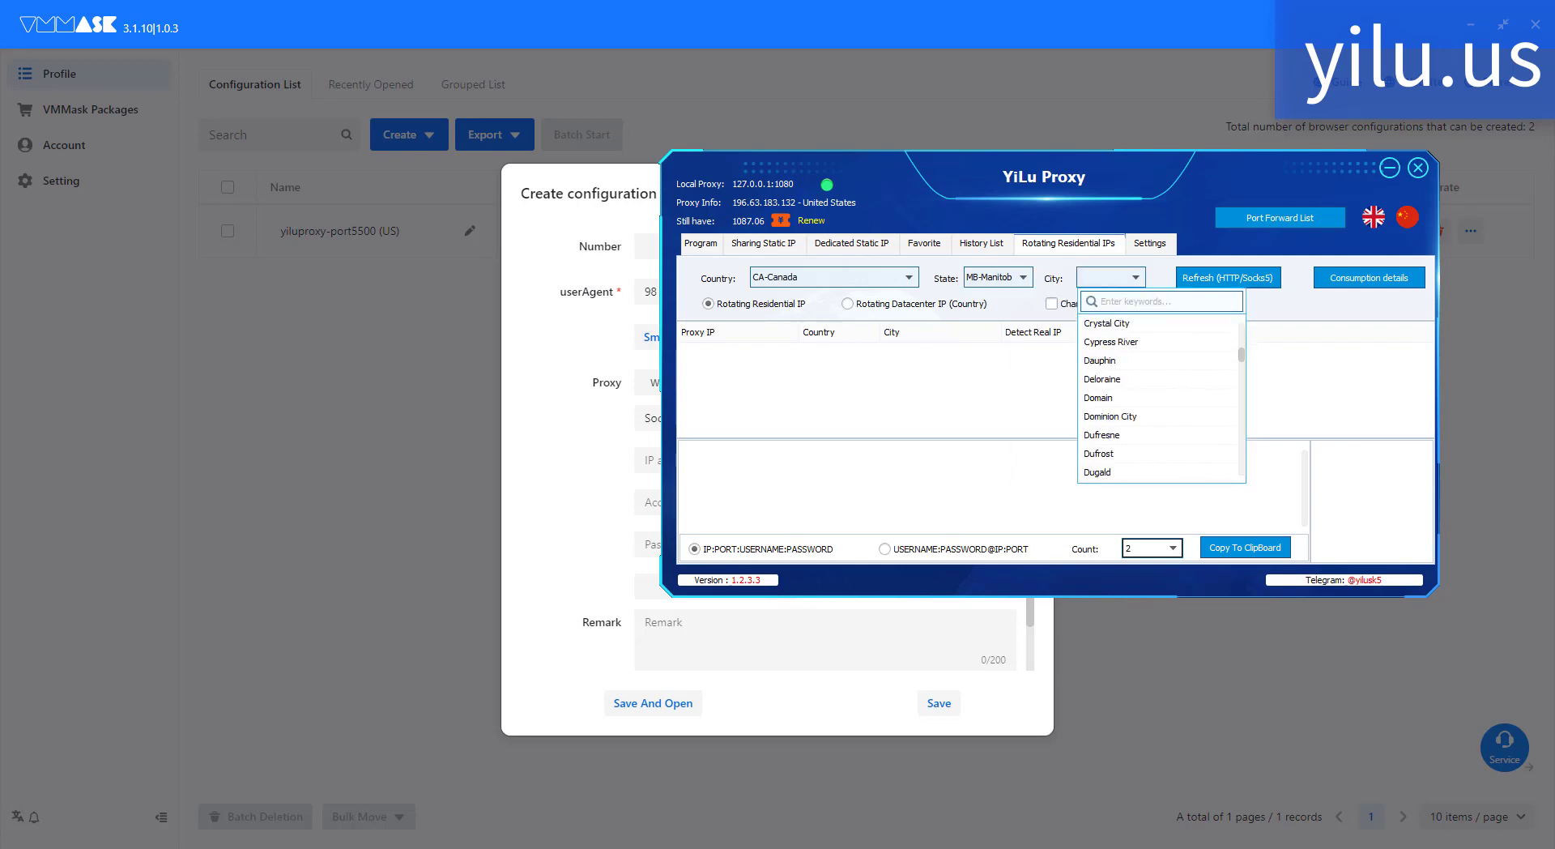
{"action": "scroll", "coordinate": [1158, 397], "scroll_direction": "down", "scroll_amount": 10}
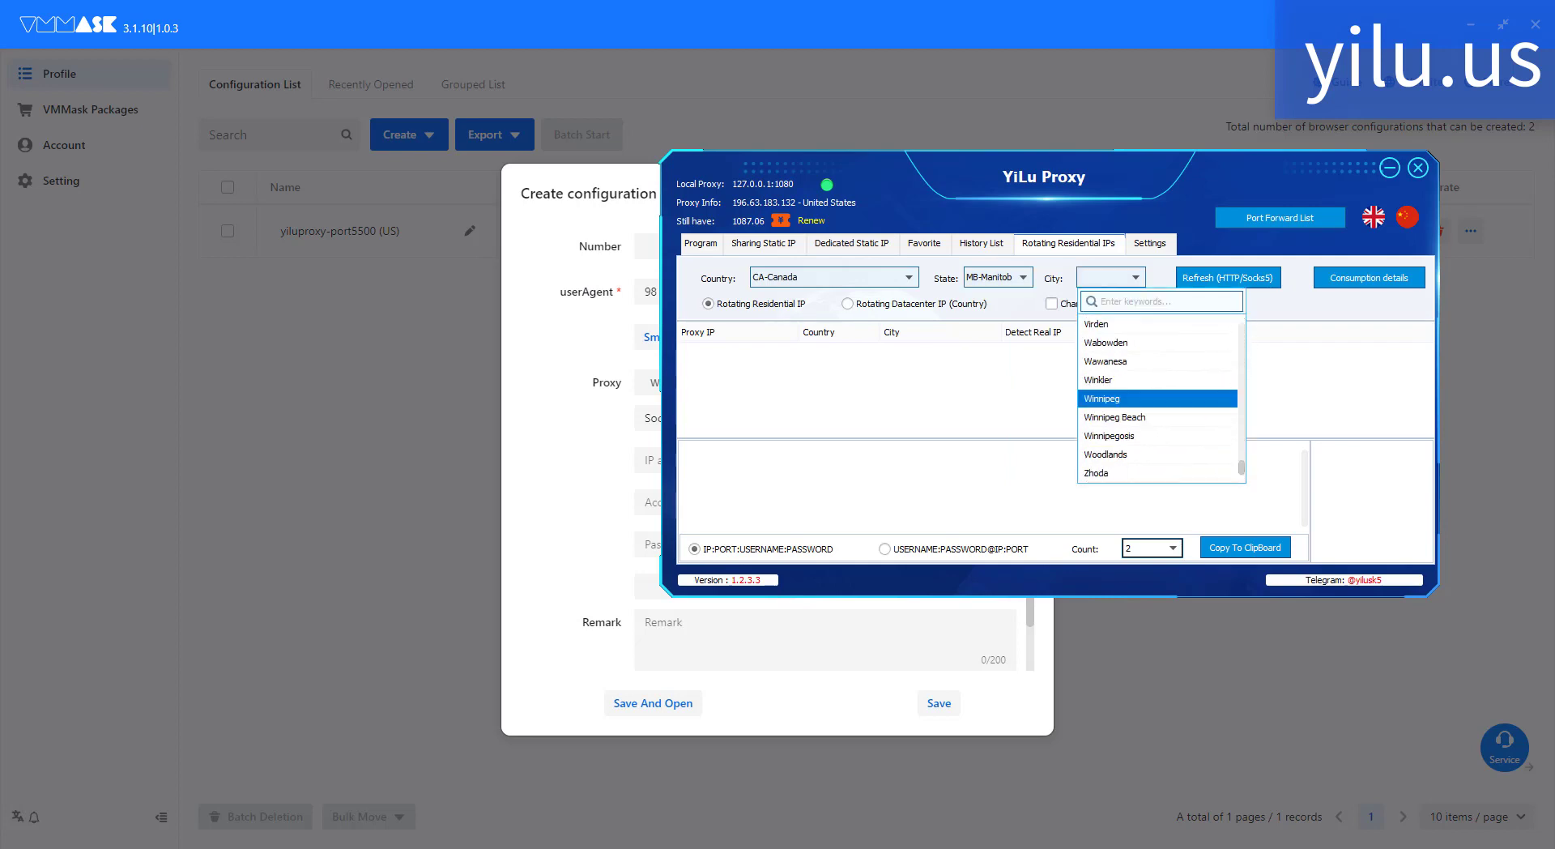
{"action": "left_click", "coordinate": [1118, 398]}
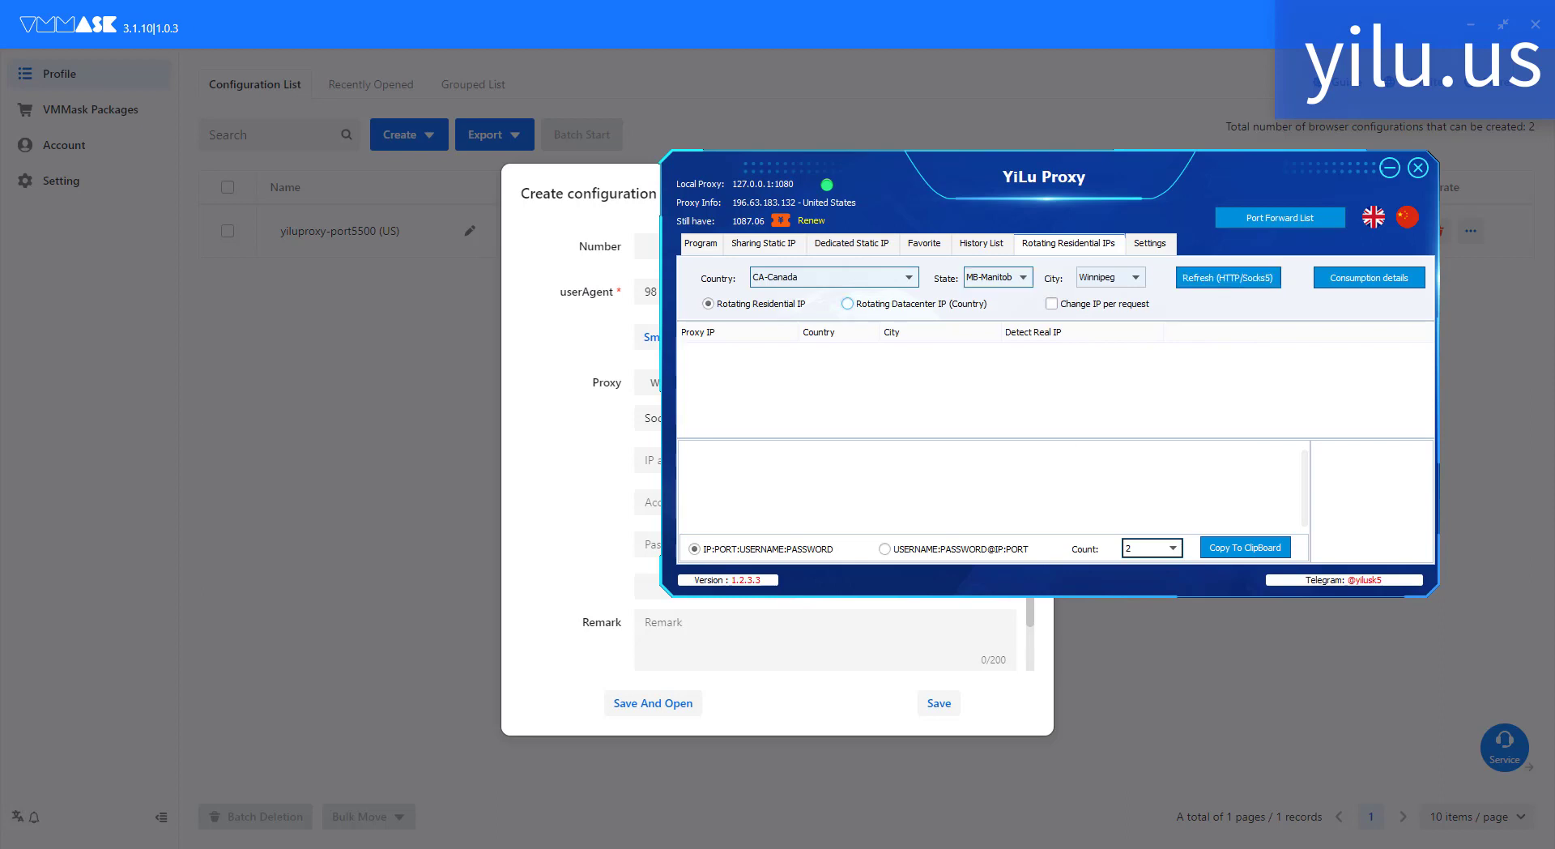
Refresh the rotating residential IP list for HTTP/Socks5 with a count of 2.
{"action": "left_click", "coordinate": [1227, 278]}
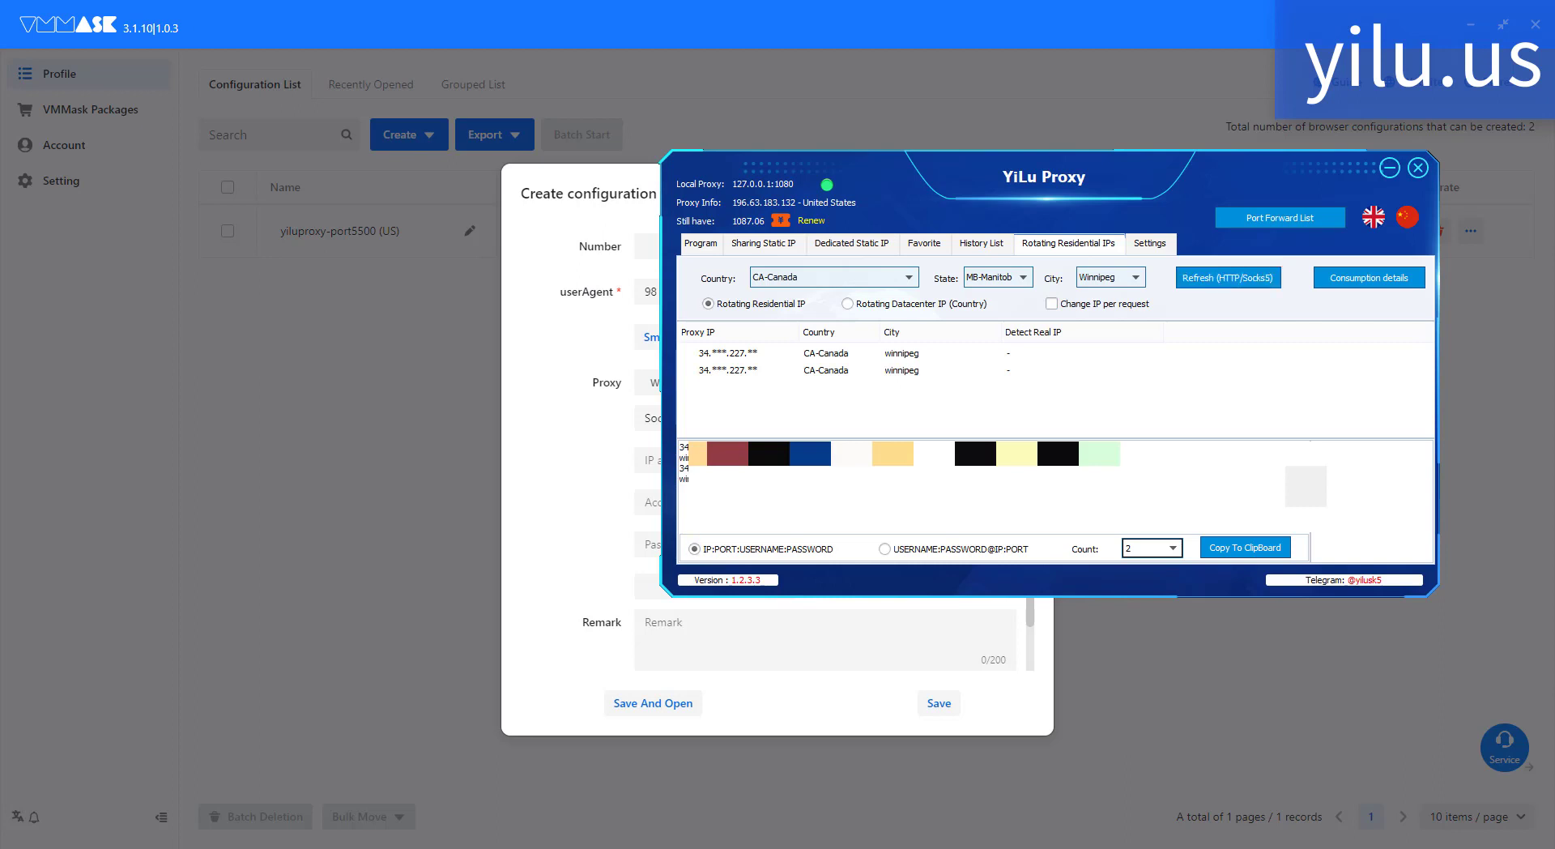
{"action": "left_click", "coordinate": [1173, 548]}
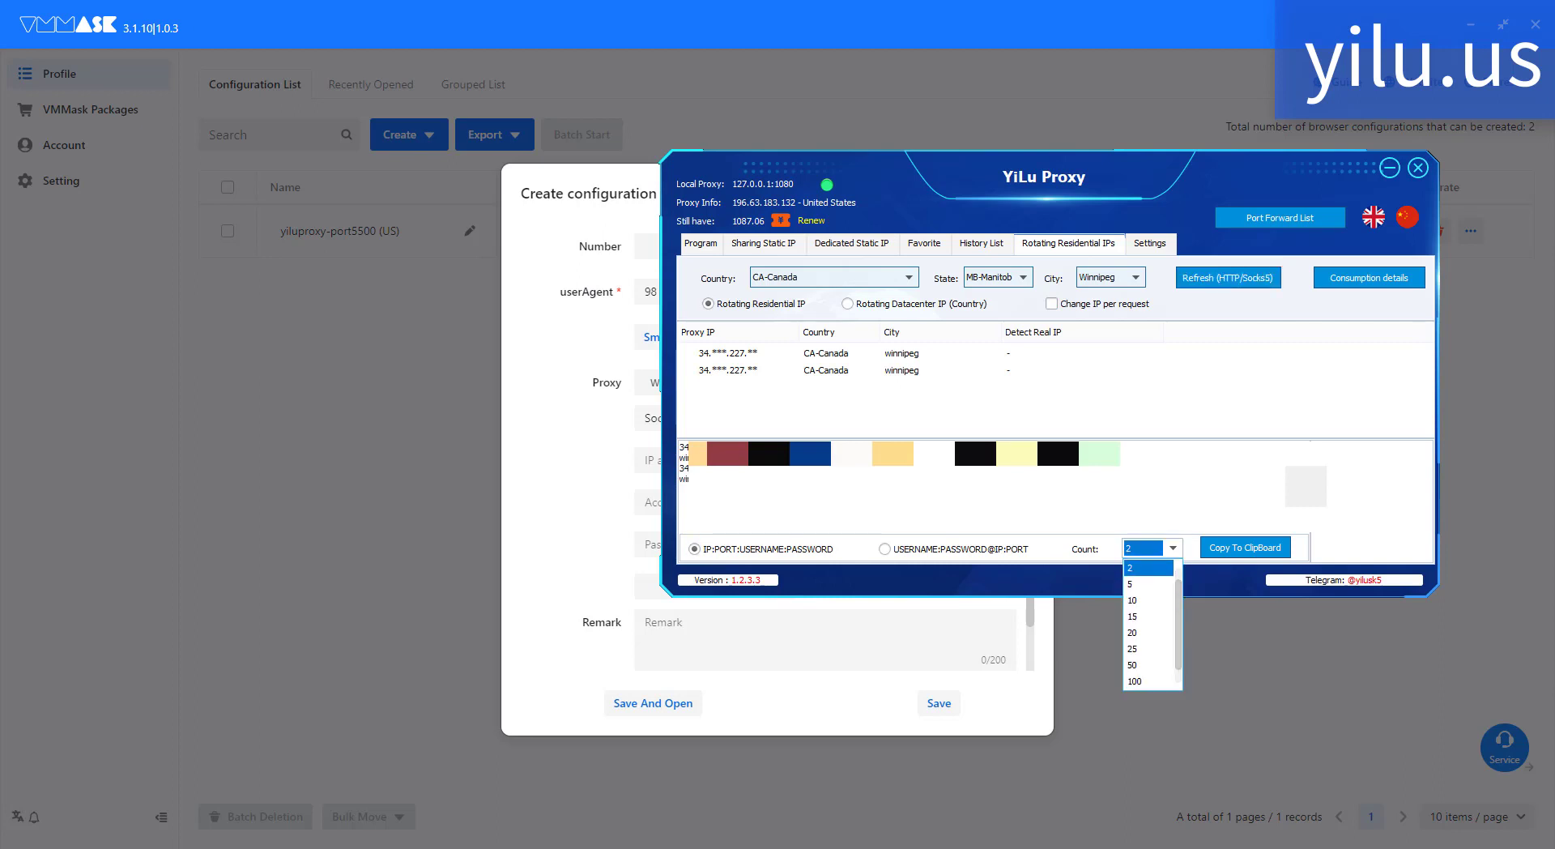
{"action": "left_click", "coordinate": [1146, 566]}
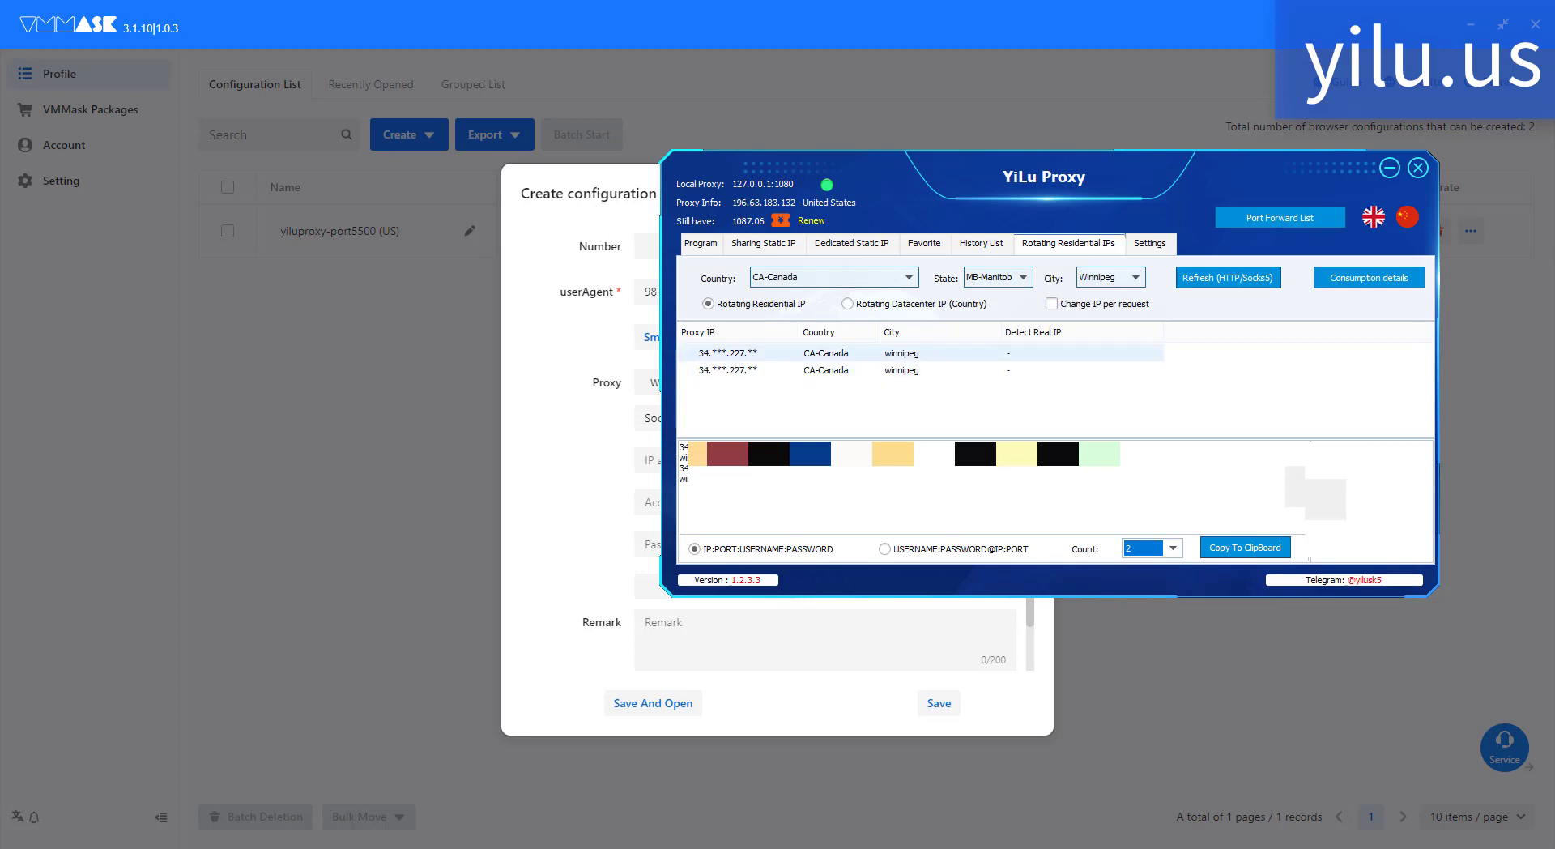
Copy the IP and port of the first Winnipeg proxy in the list.
{"action": "left_click", "coordinate": [774, 354]}
{"action": "right_click", "coordinate": [775, 355]}
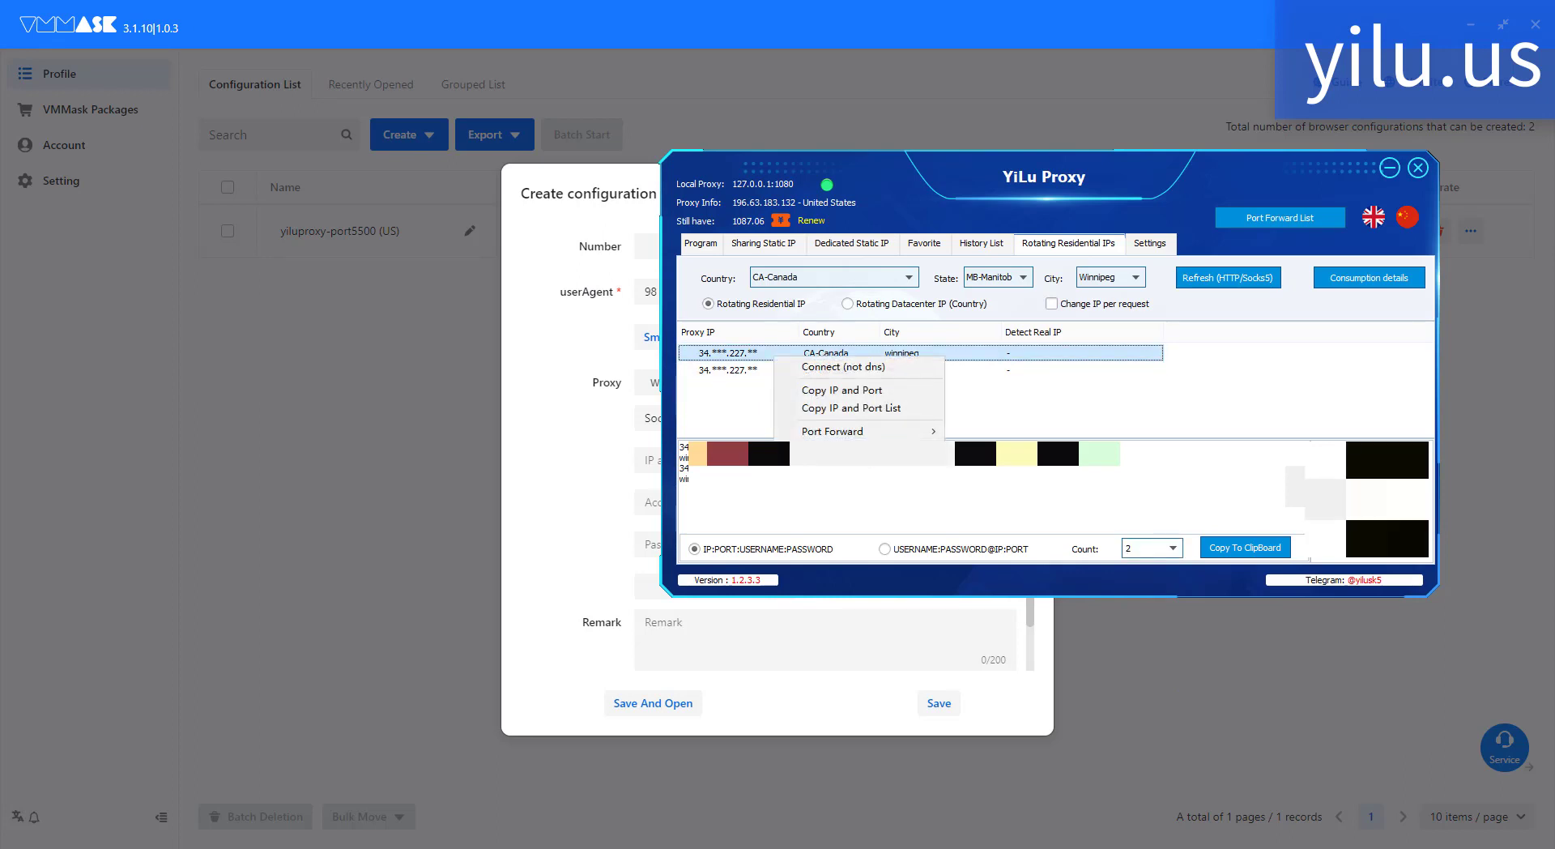
{"action": "left_click", "coordinate": [841, 390]}
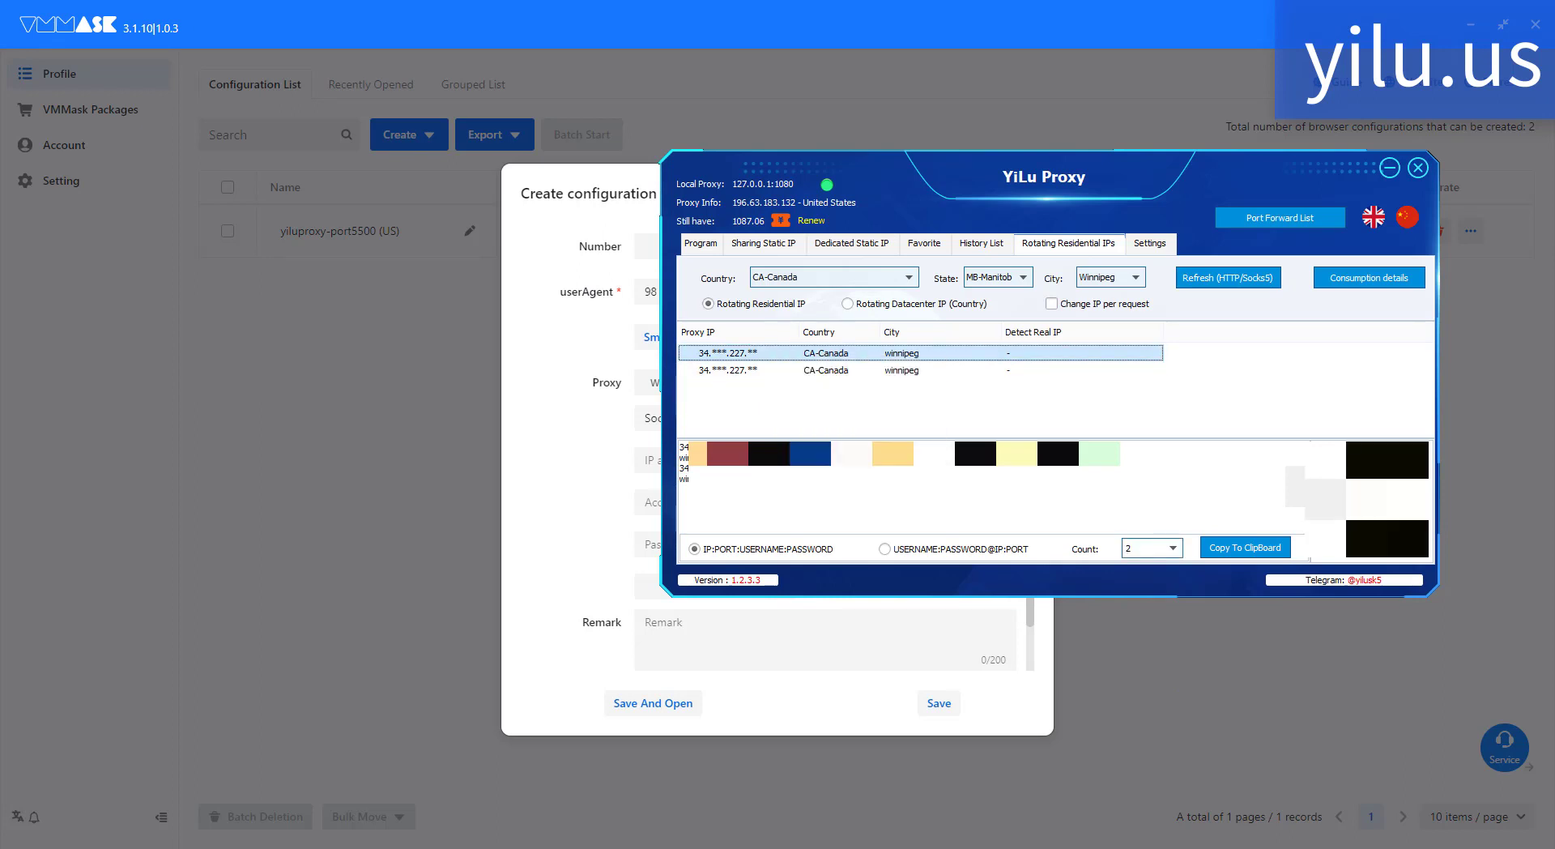
Return to VMMask and paste the copied proxy details into the address, port, account and password fields.
{"action": "left_click", "coordinate": [547, 493]}
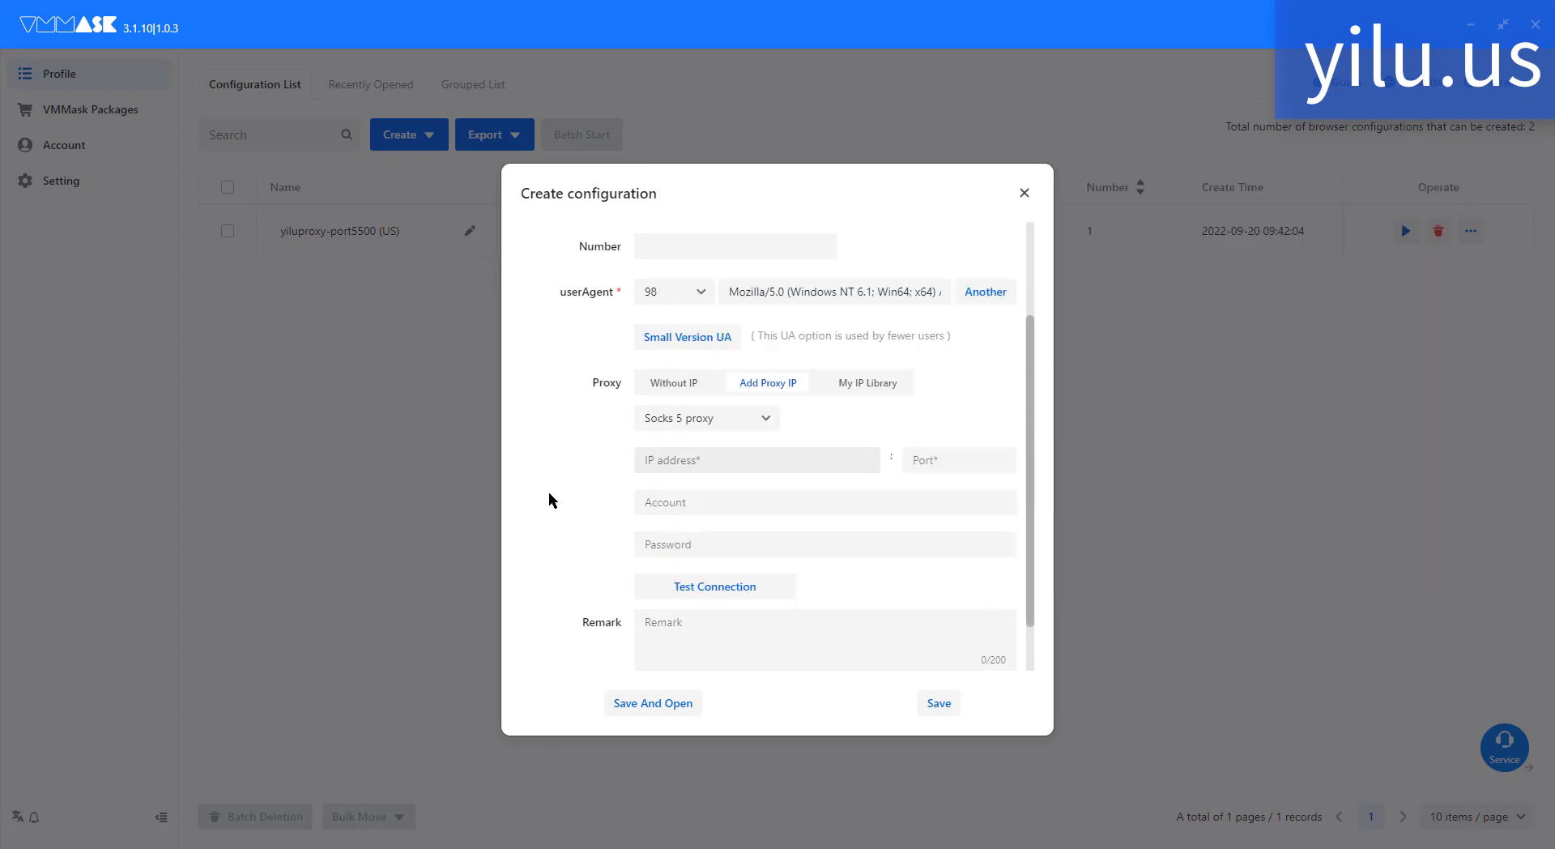
{"action": "left_click", "coordinate": [669, 459]}
{"action": "key", "text": "ctrl+v"}
{"action": "scroll", "coordinate": [941, 343], "scroll_direction": "down", "scroll_amount": 1}
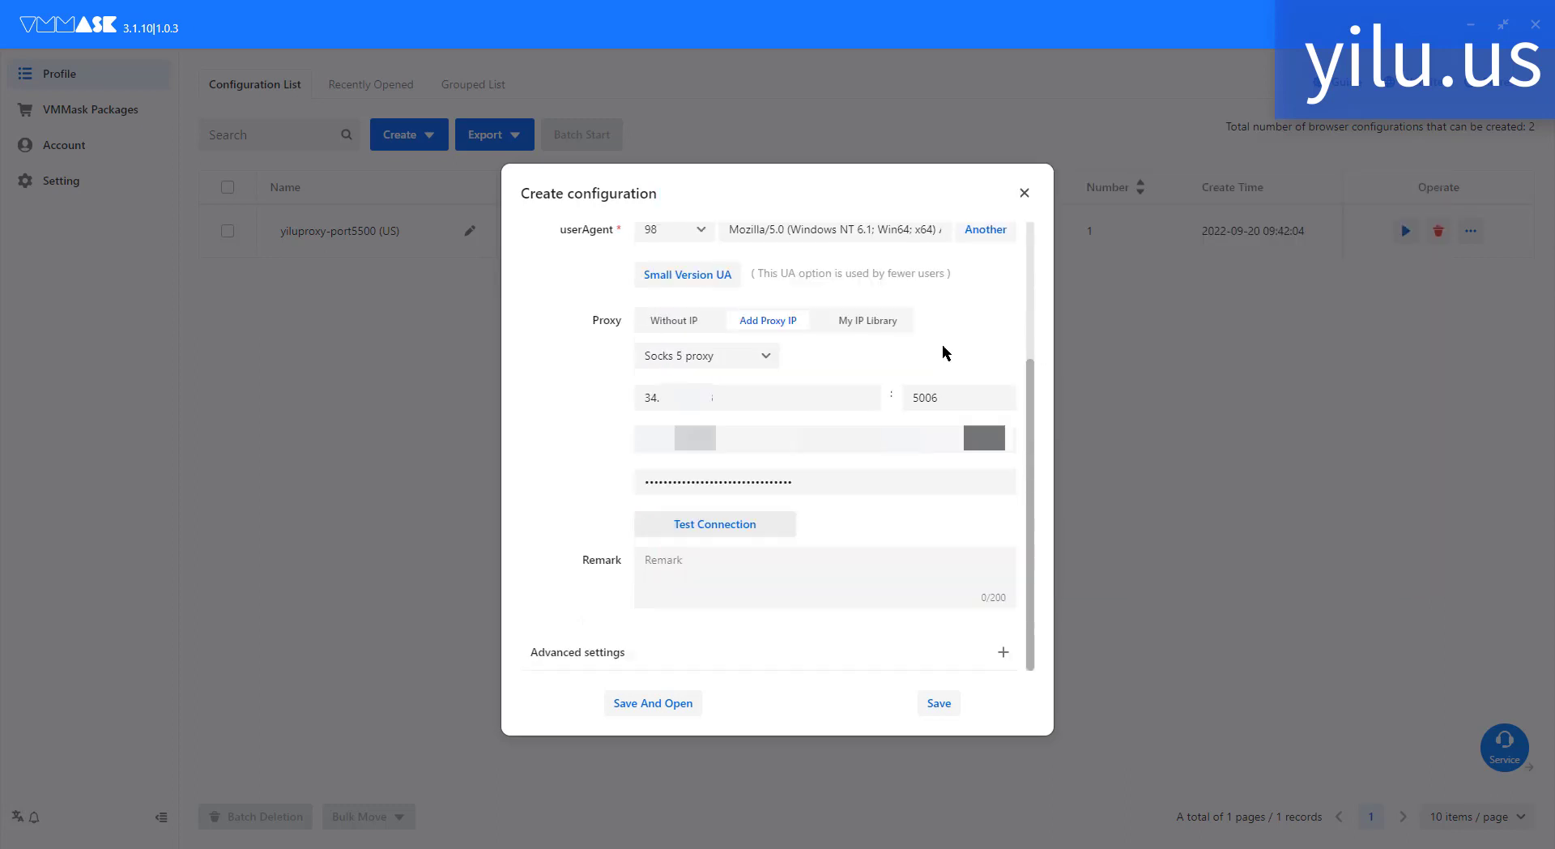
Test the rotating proxy's connection and save the yiluproxy-rotating-ip configuration.
{"action": "left_click", "coordinate": [720, 523]}
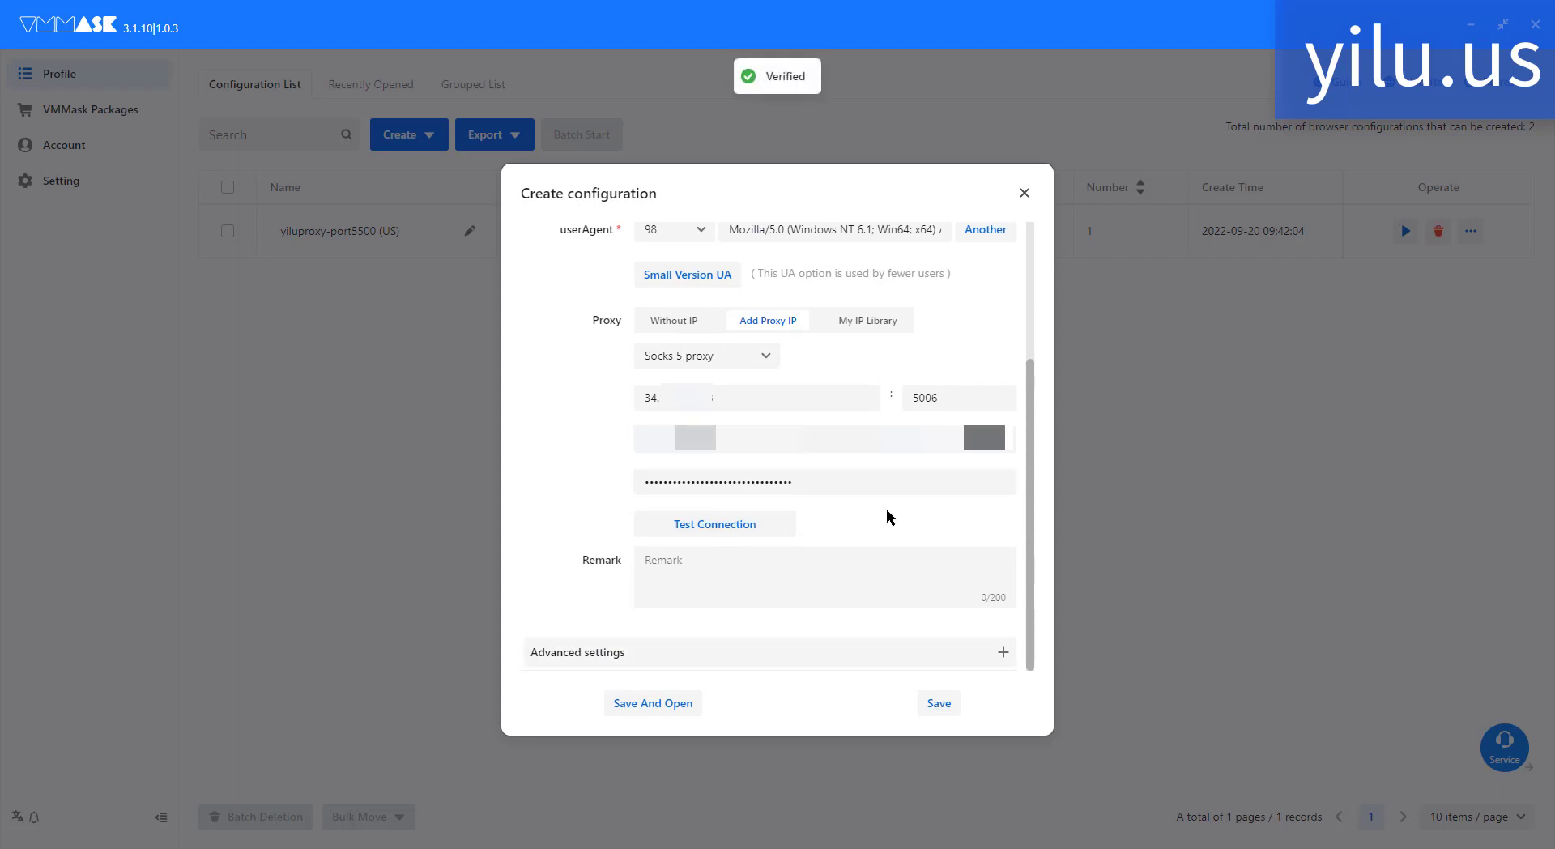
{"action": "left_click", "coordinate": [940, 703]}
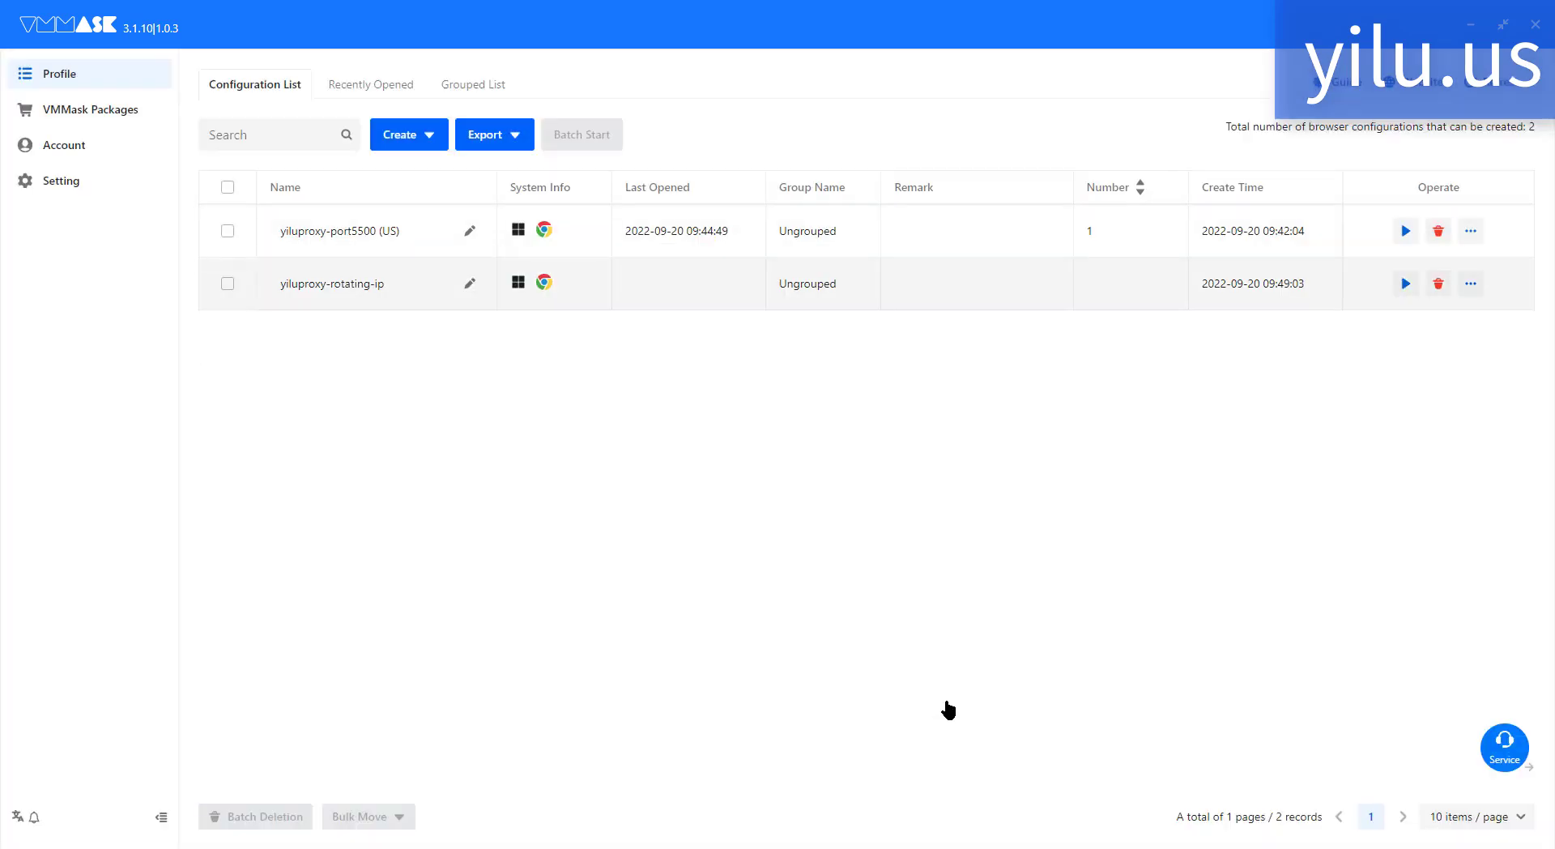
Start the browser of the yiluproxy-rotating-ip configuration.
{"action": "left_click", "coordinate": [1405, 283]}
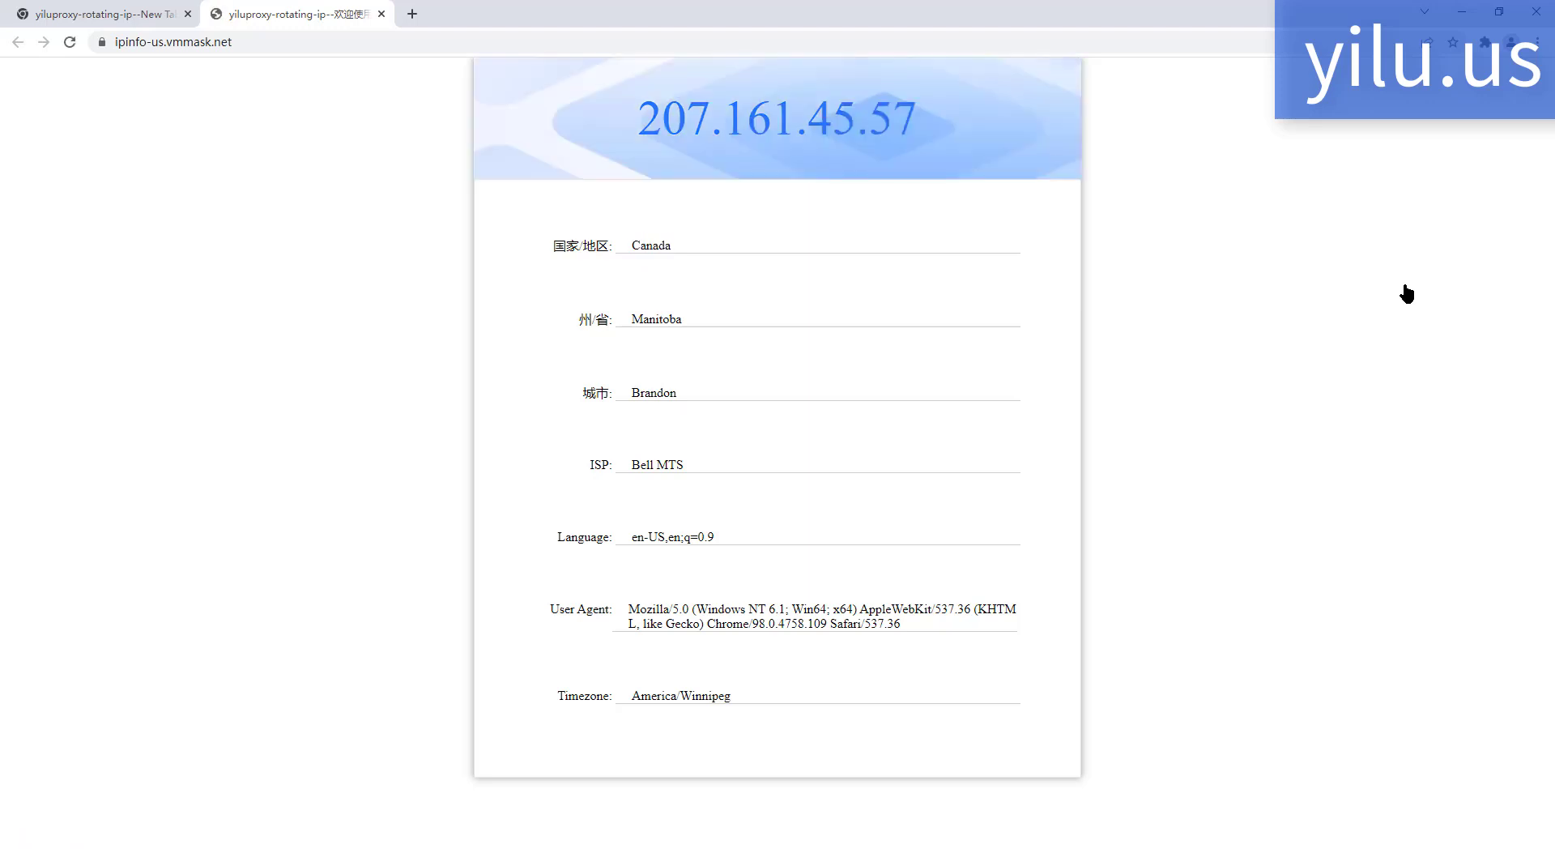
Switch to YiLu Proxy, detect the first rotating proxy's real IP and compare it with the IP in the browser.
{"action": "key", "text": "alt+Tab"}
{"action": "right_click", "coordinate": [798, 354]}
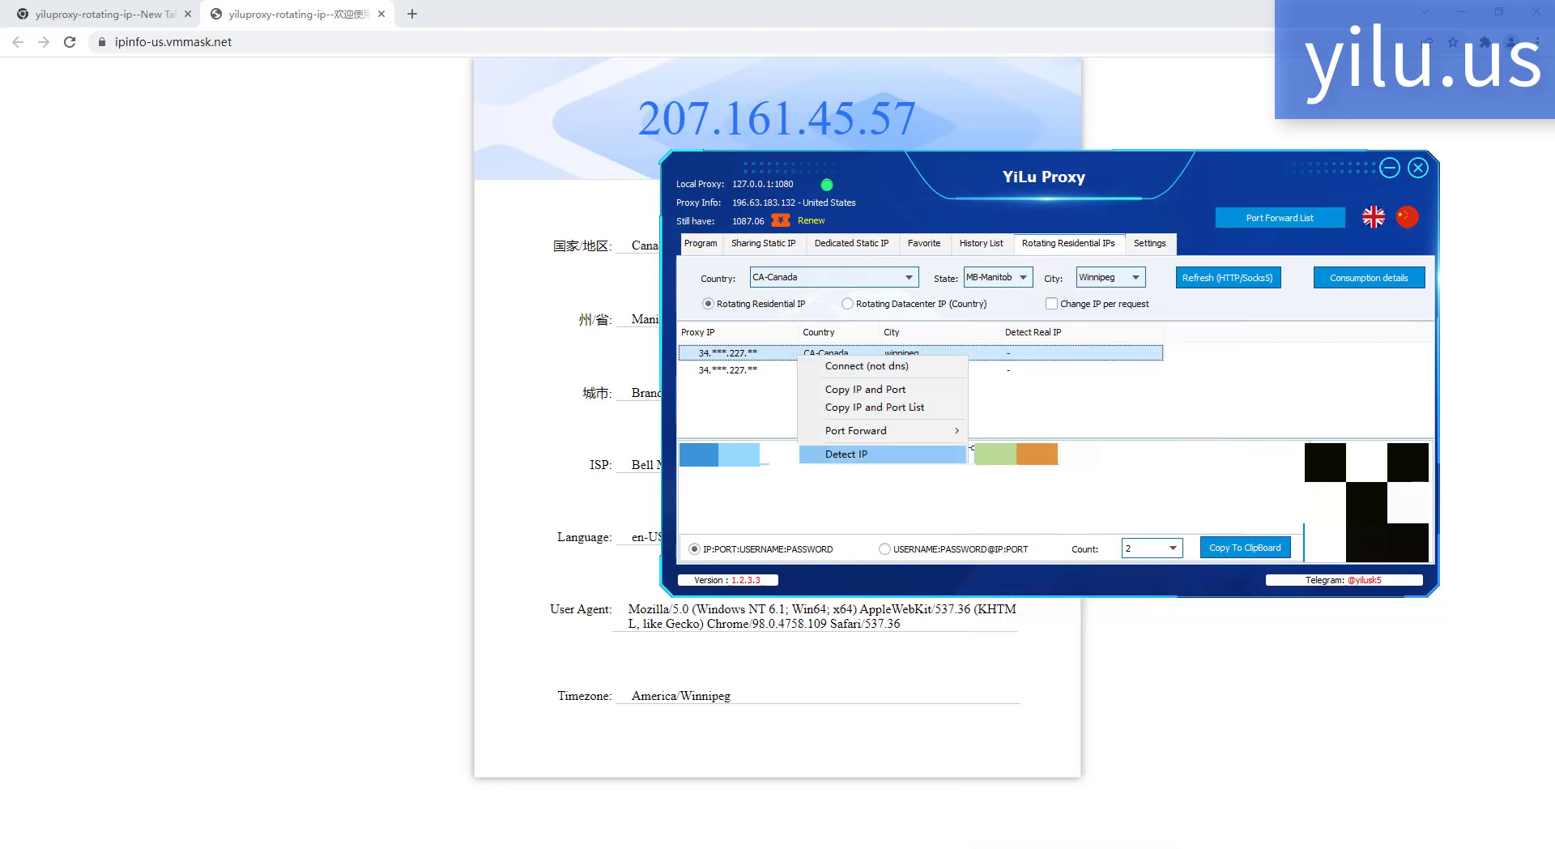
{"action": "left_click", "coordinate": [847, 455]}
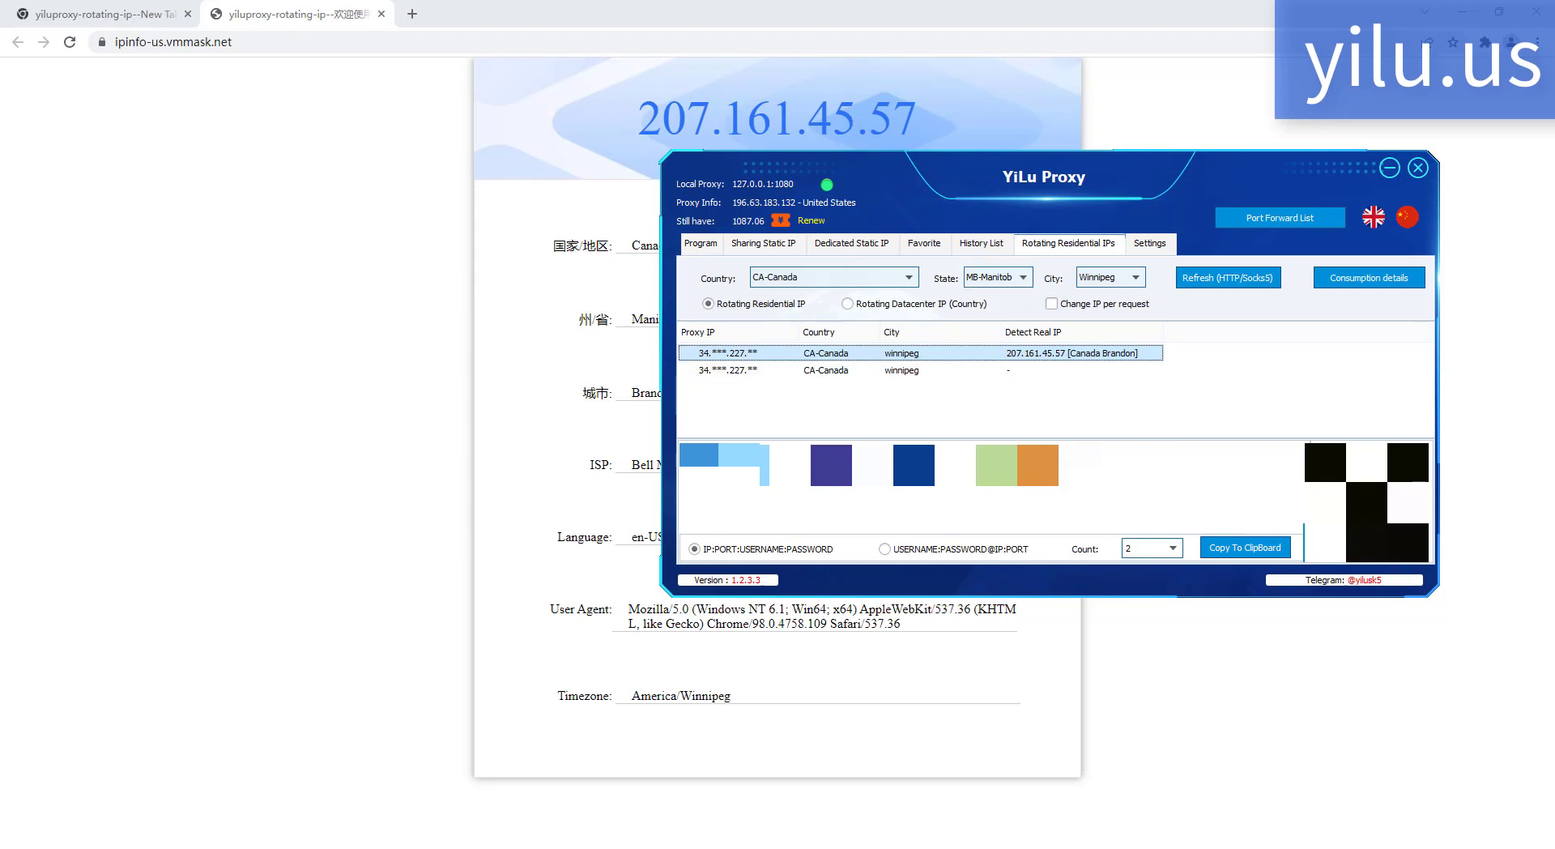
{"action": "key", "text": "alt+Tab"}
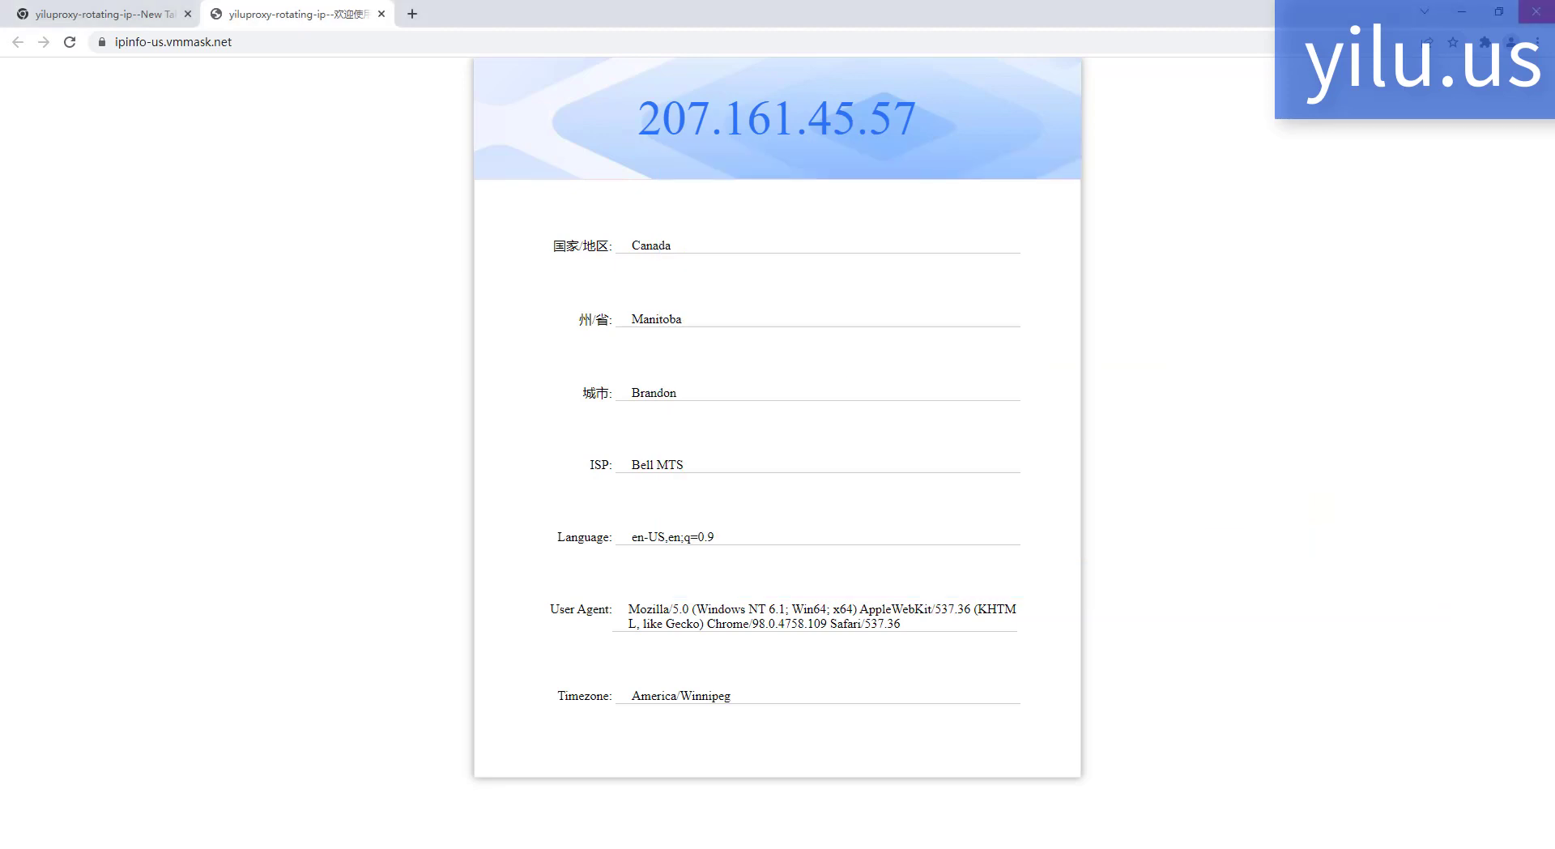
Close the open proxy browser, then retest the proxy connection in the yiluproxy-rotating-ip profile and save it.
{"action": "left_click", "coordinate": [1536, 12]}
{"action": "left_click", "coordinate": [1464, 288]}
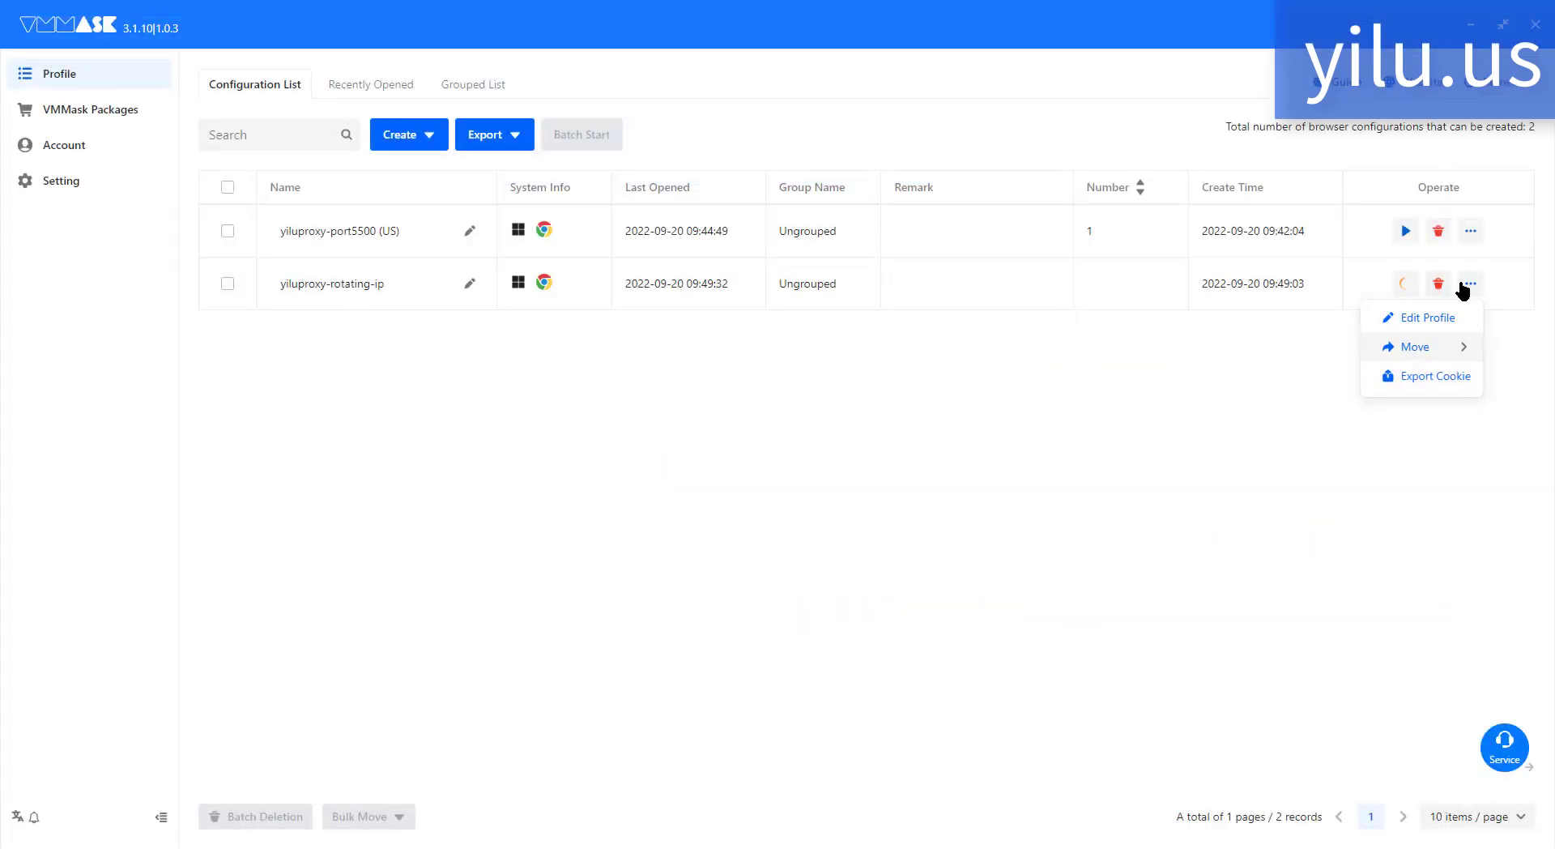
{"action": "left_click", "coordinate": [1425, 324]}
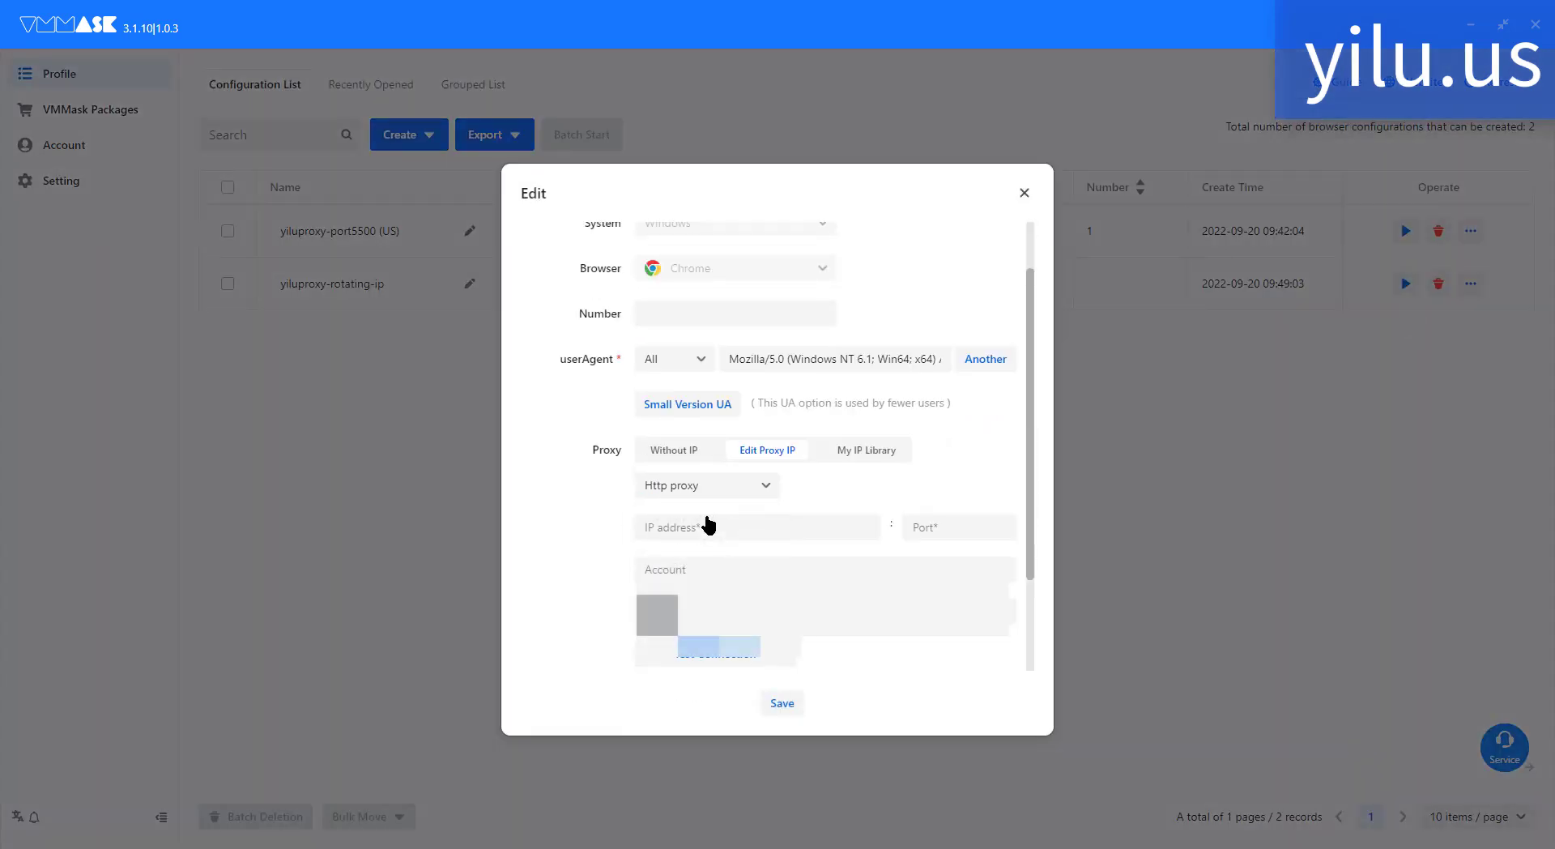
{"action": "left_click", "coordinate": [708, 654]}
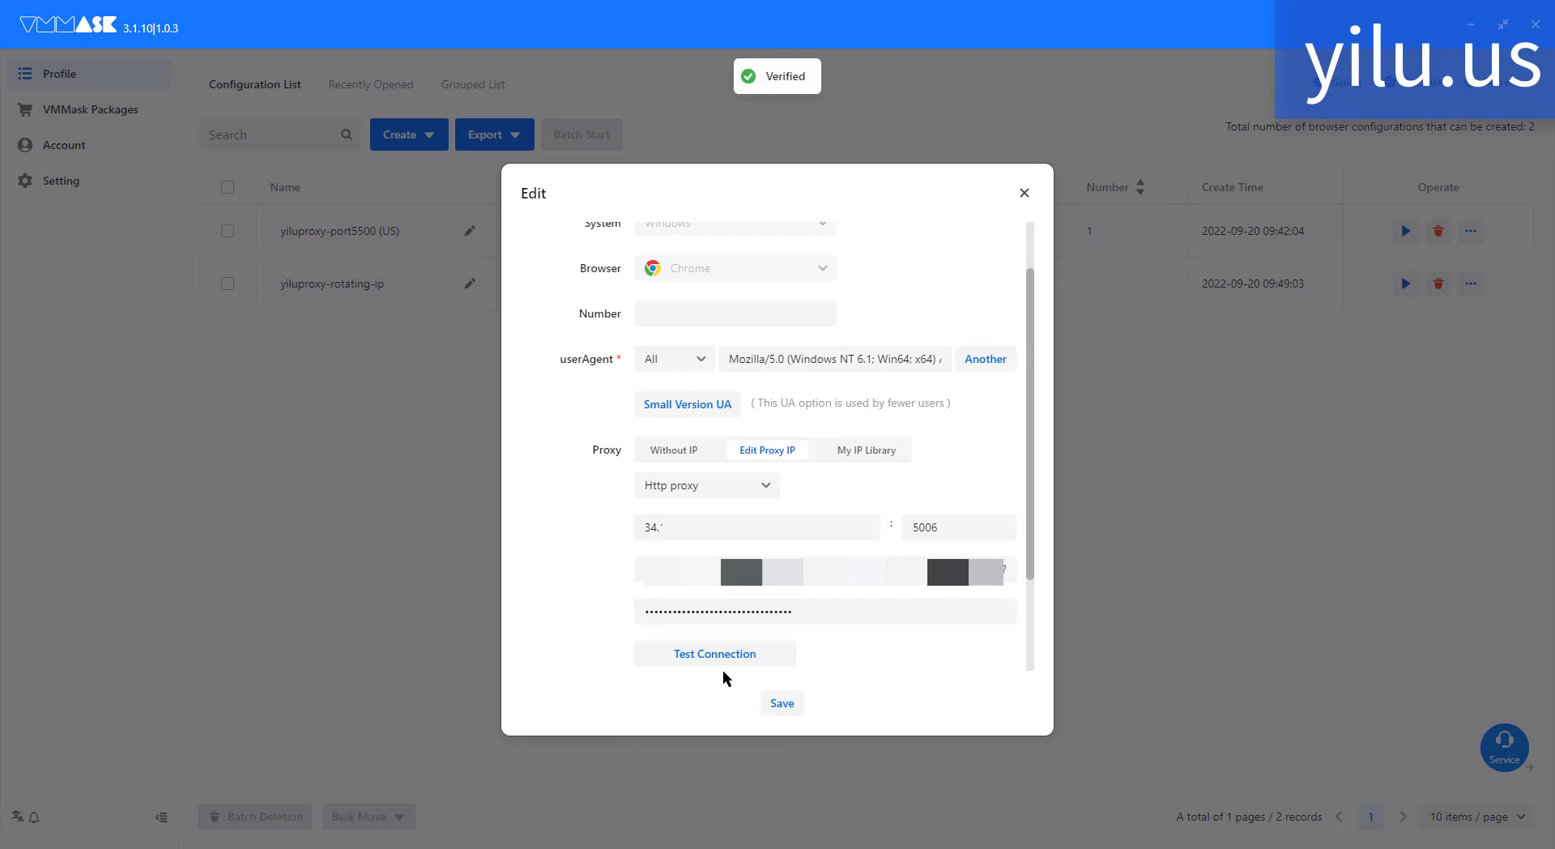
{"action": "left_click", "coordinate": [775, 704]}
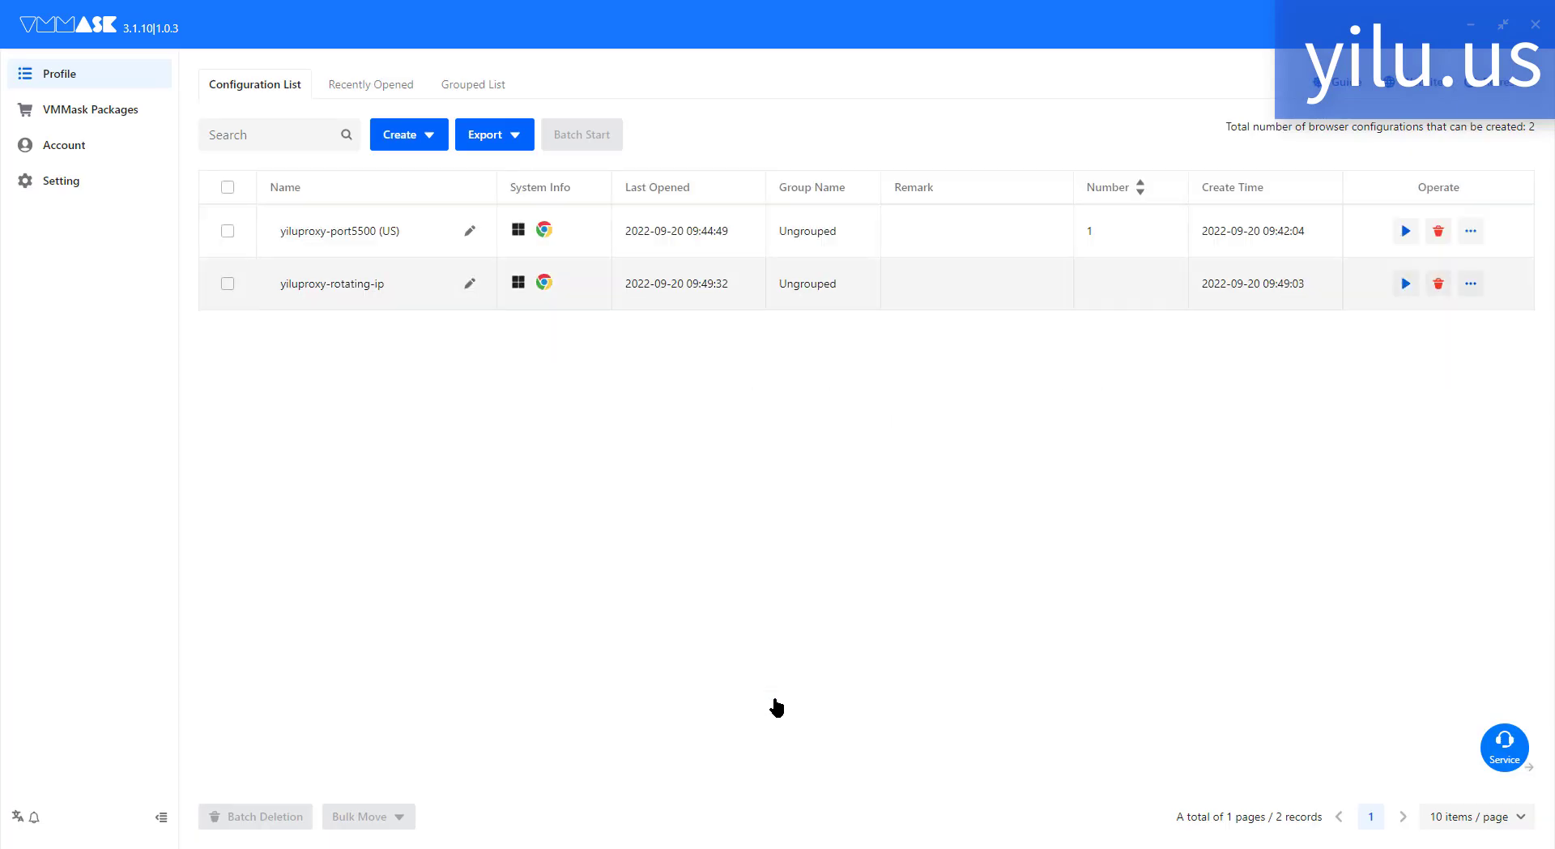
Start the browser of the yiluproxy-rotating-ip configuration again and reload its IP information page.
{"action": "left_click", "coordinate": [1406, 285]}
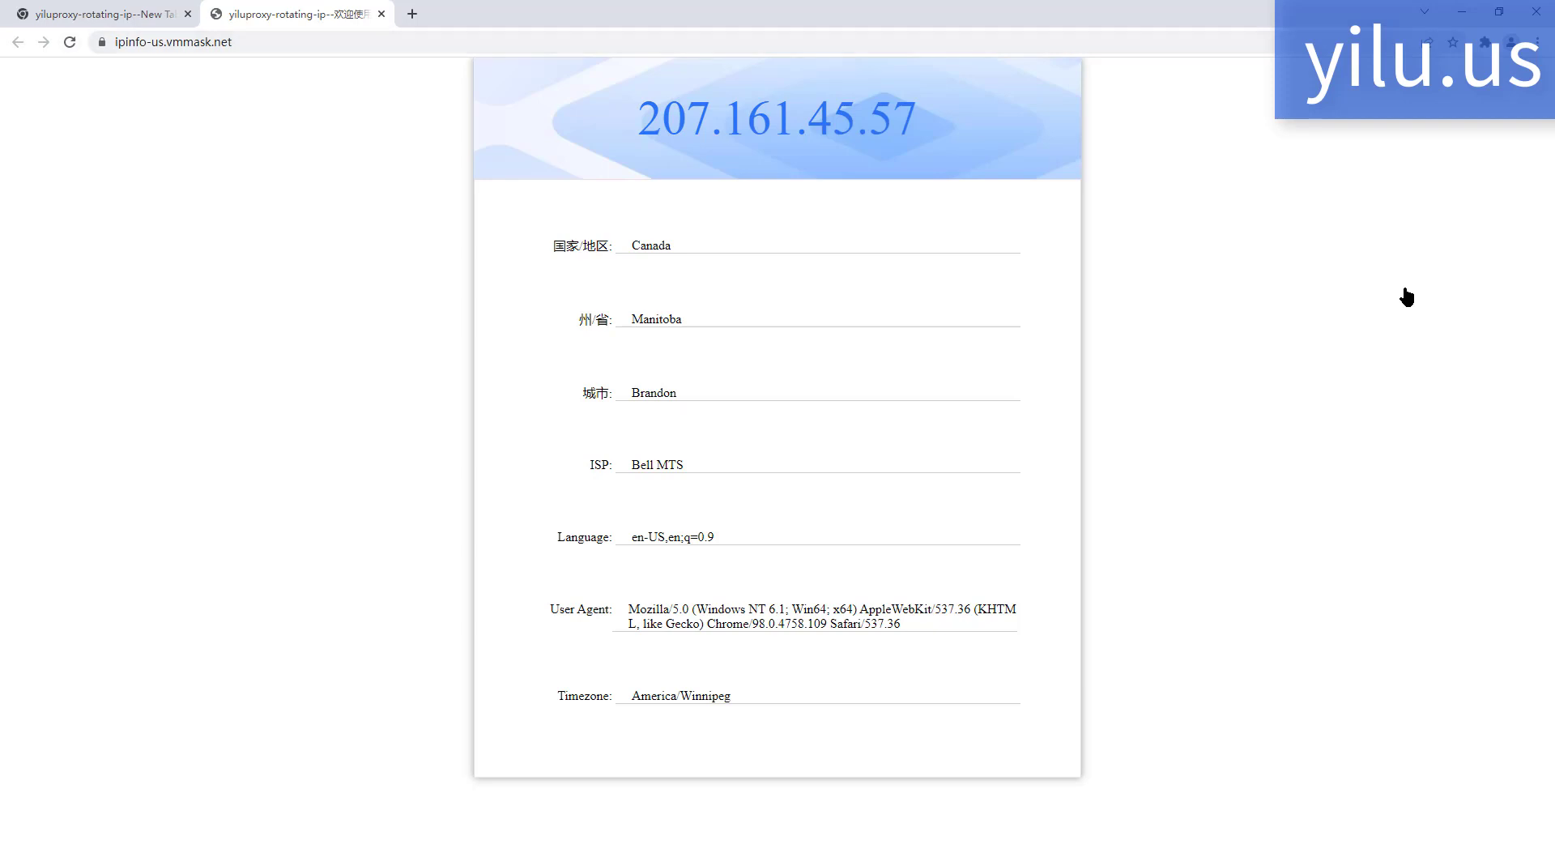
{"action": "key", "text": "F5"}
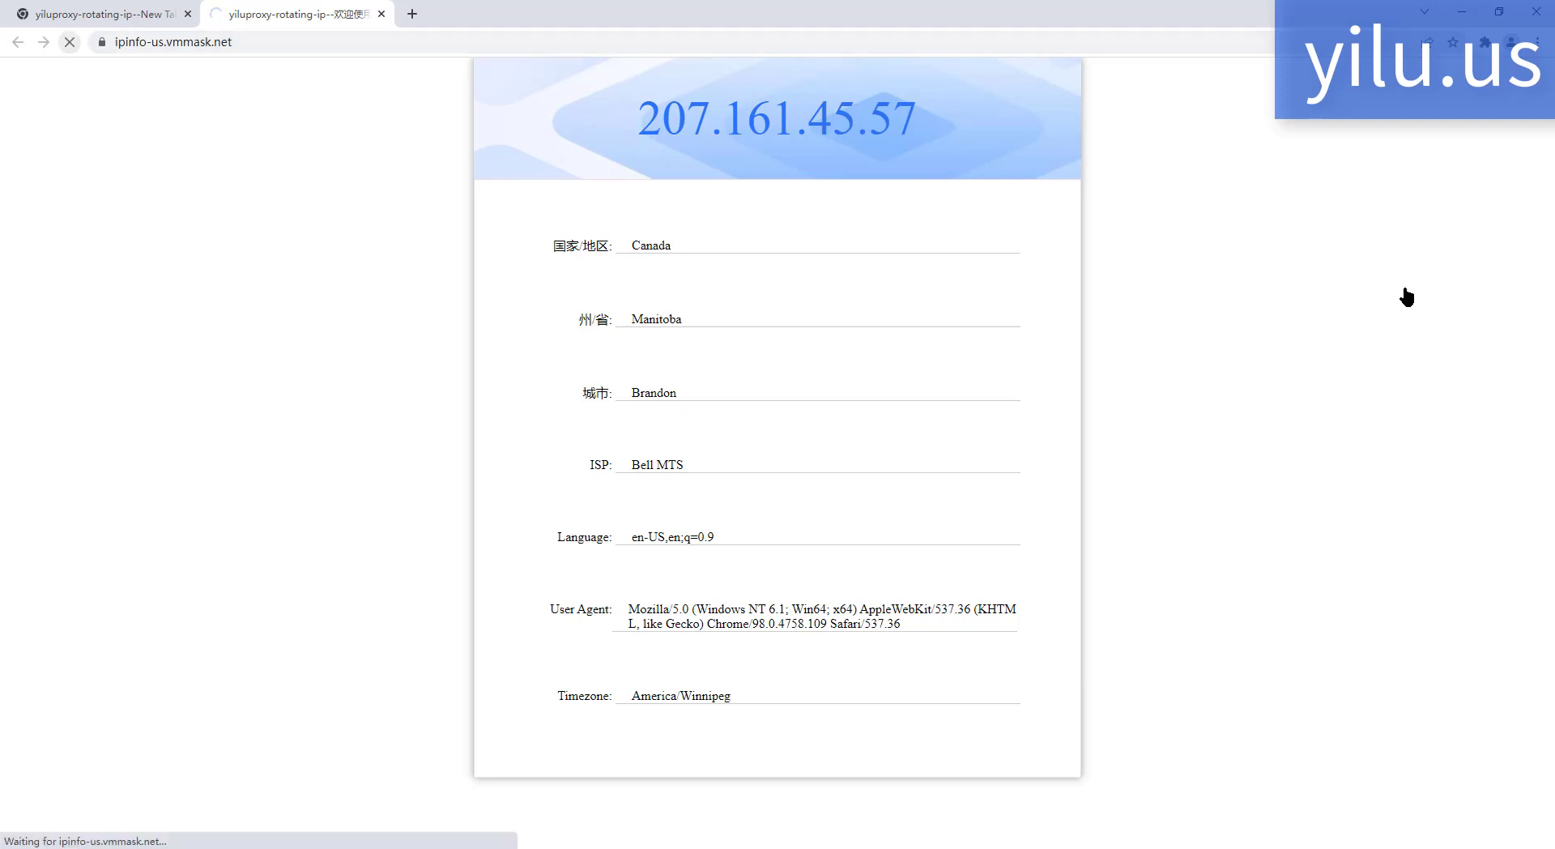